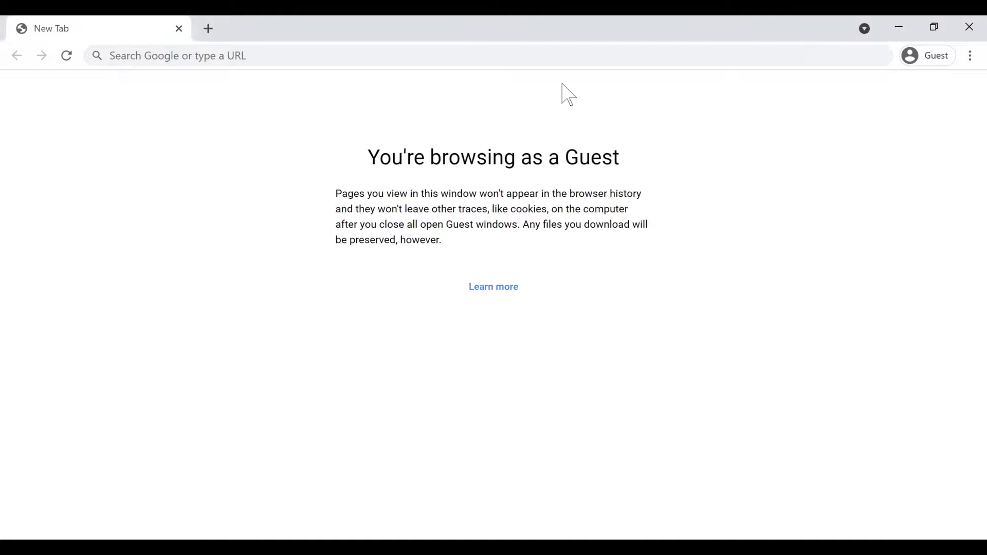
Step: Bring the Chrome window into focus and look over its main menu without choosing anything
{"action": "left_click", "coordinate": [462, 60]}
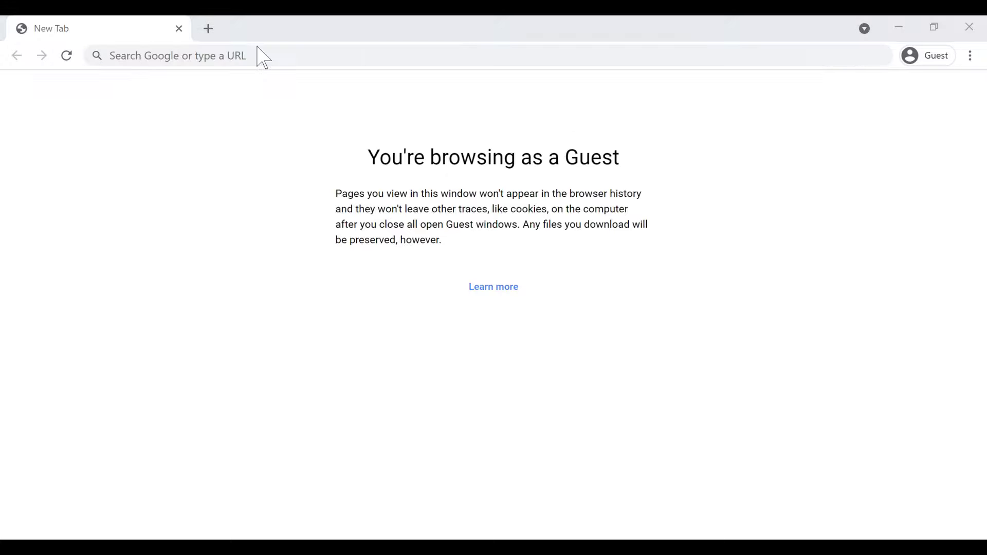
{"action": "left_click", "coordinate": [874, 116]}
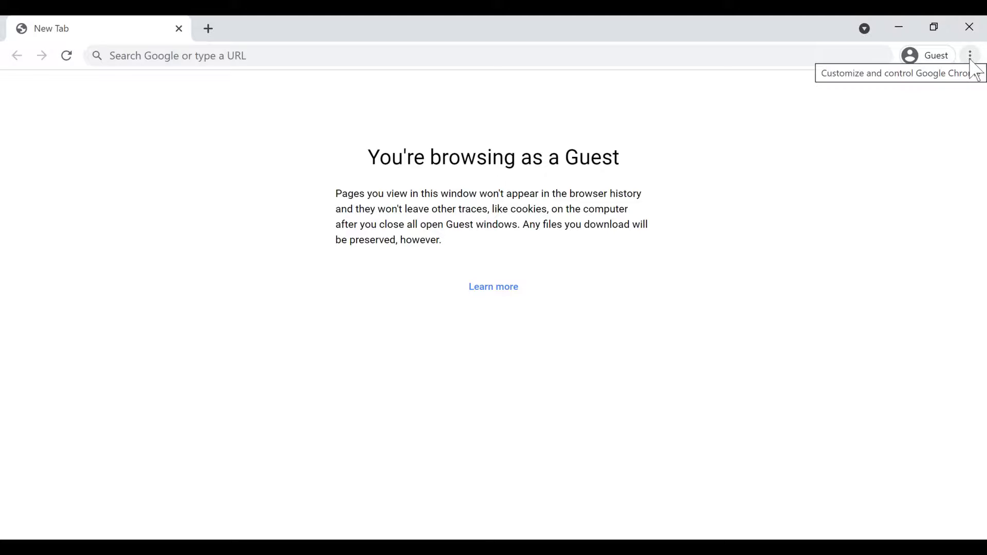
{"action": "left_click", "coordinate": [971, 60]}
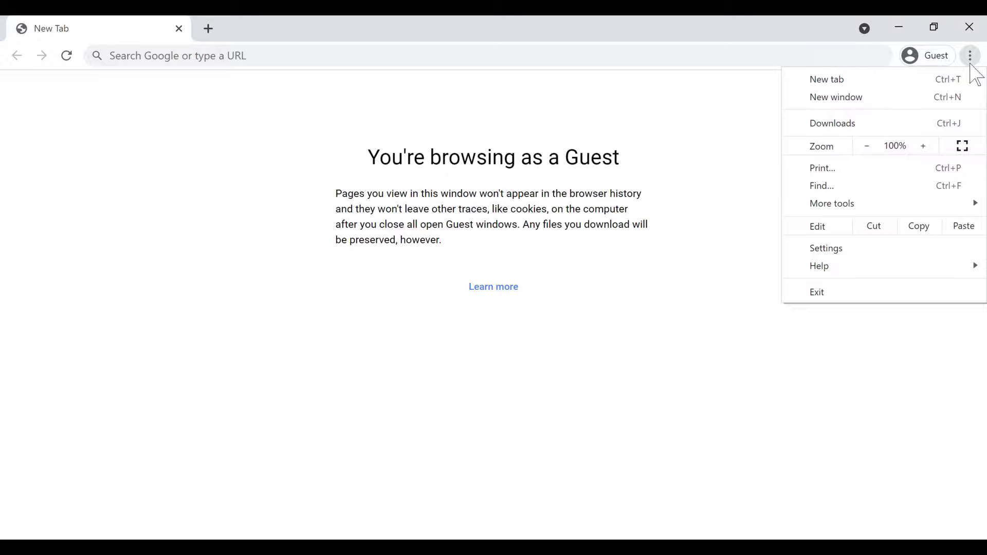
{"action": "left_click", "coordinate": [243, 470]}
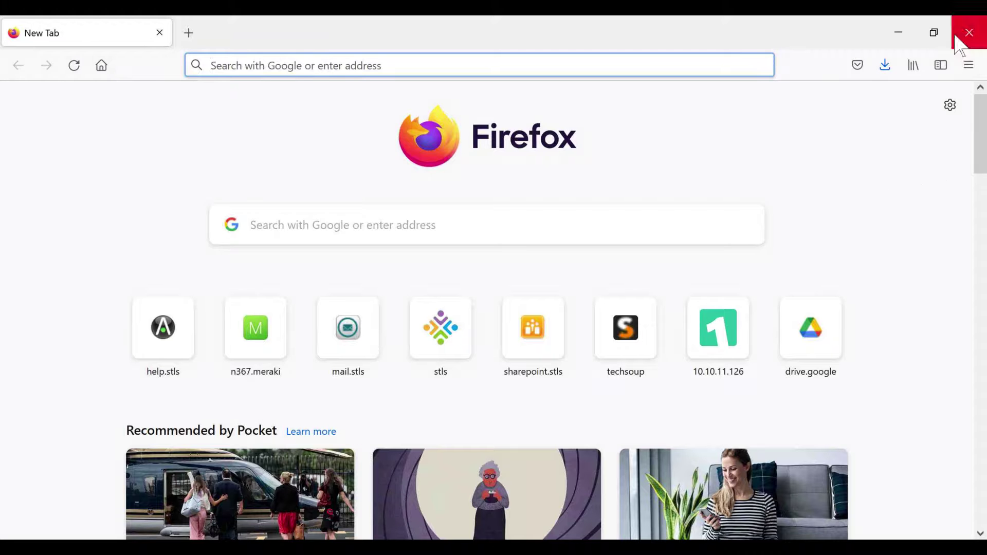
Step: Check Firefox's application menu, then switch to the Microsoft Edge window
{"action": "left_click", "coordinate": [970, 66]}
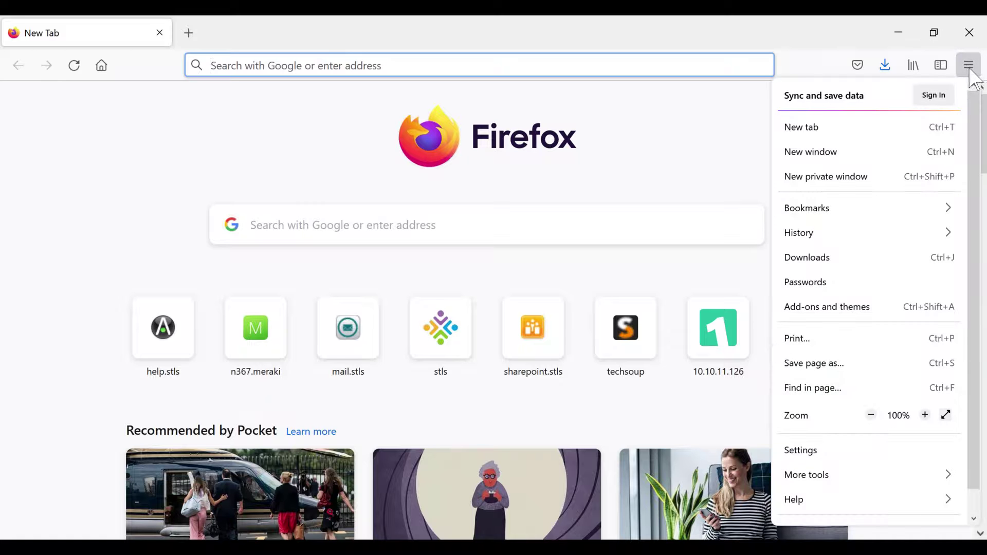
{"action": "left_click", "coordinate": [970, 69]}
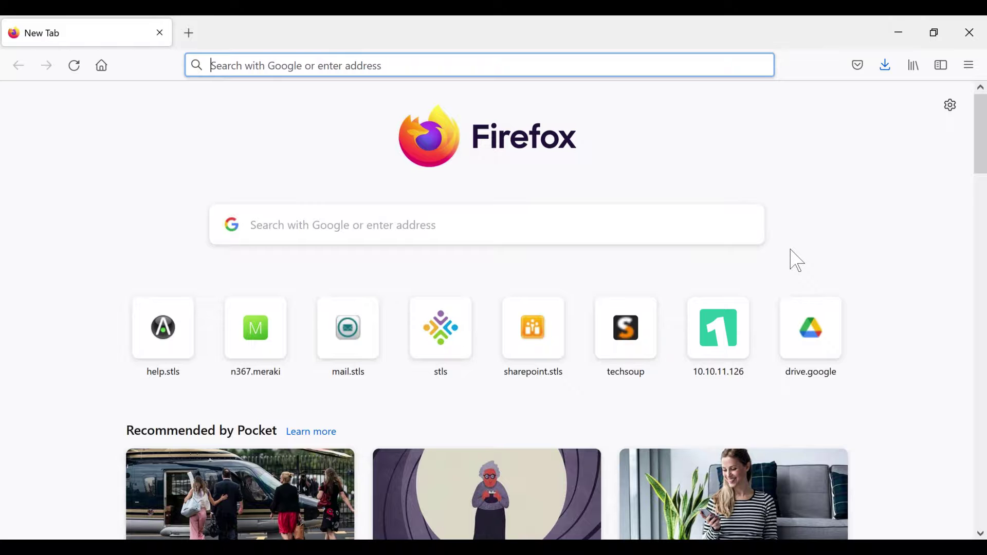
{"action": "key", "text": "alt+Tab"}
{"action": "key", "text": "alt+Tab"}
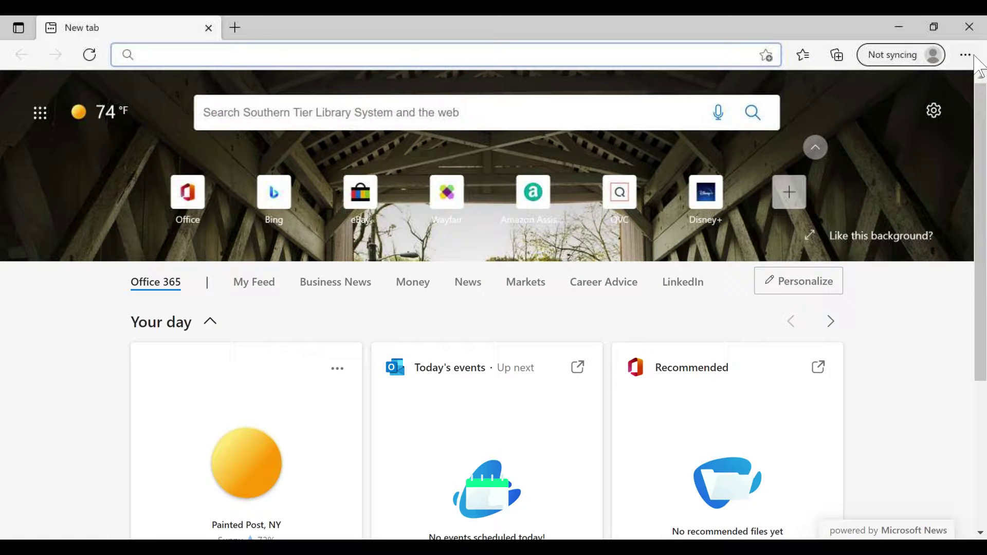
{"action": "left_click", "coordinate": [965, 55]}
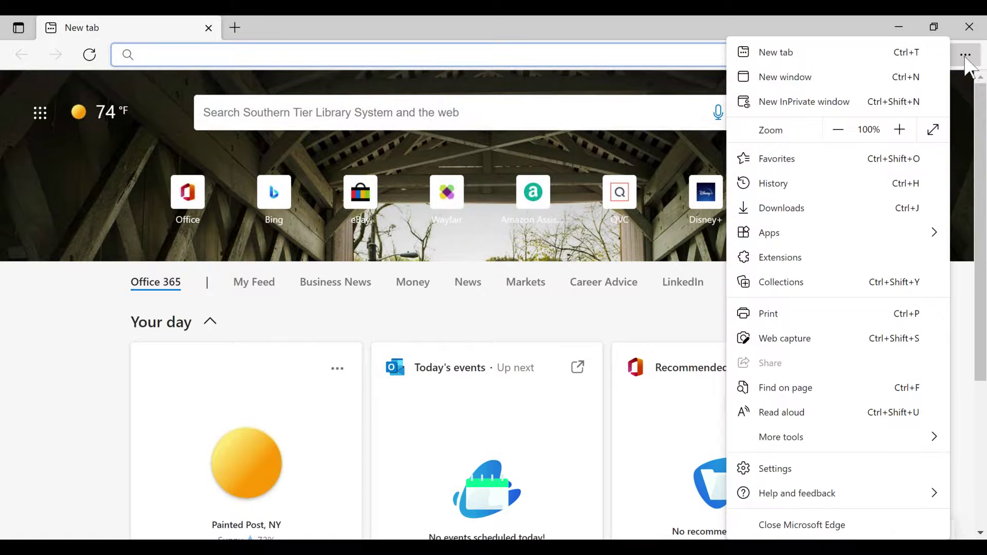
Step: Close Edge's options menu and minimize the Edge window
{"action": "left_click", "coordinate": [967, 55]}
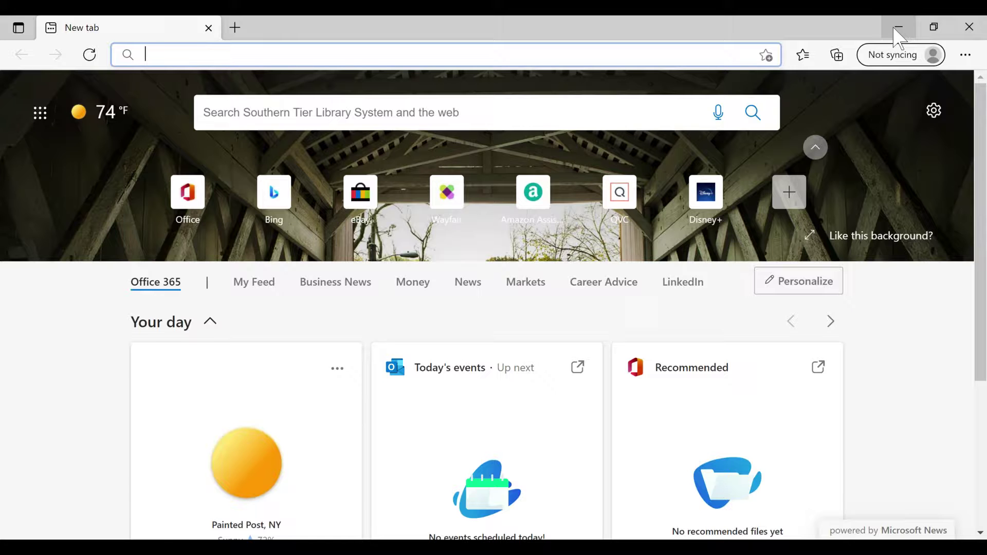
{"action": "left_click", "coordinate": [898, 37]}
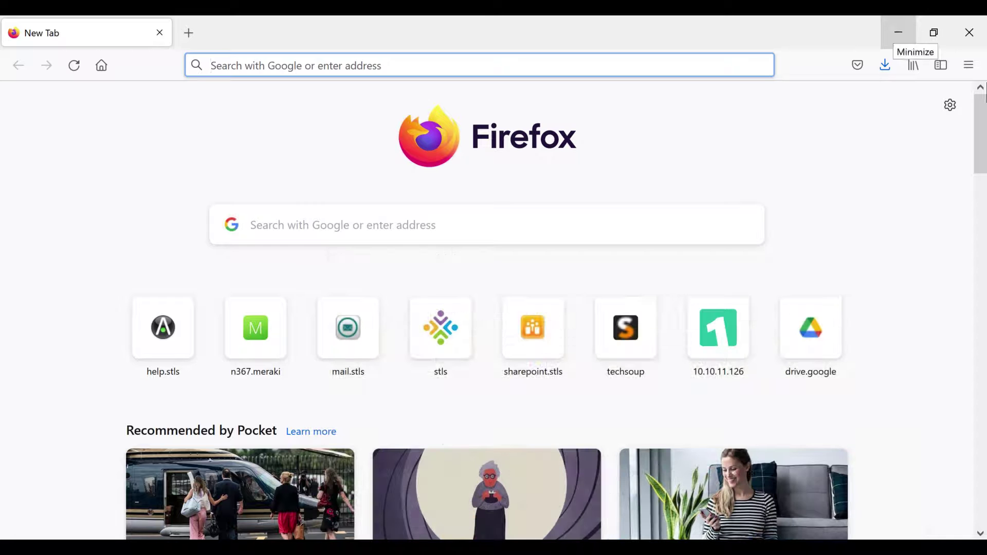
Step: Look at Firefox's application menu, then minimize the Firefox window to reveal Chrome
{"action": "left_click", "coordinate": [971, 67]}
{"action": "left_click", "coordinate": [900, 41]}
{"action": "left_click", "coordinate": [901, 43]}
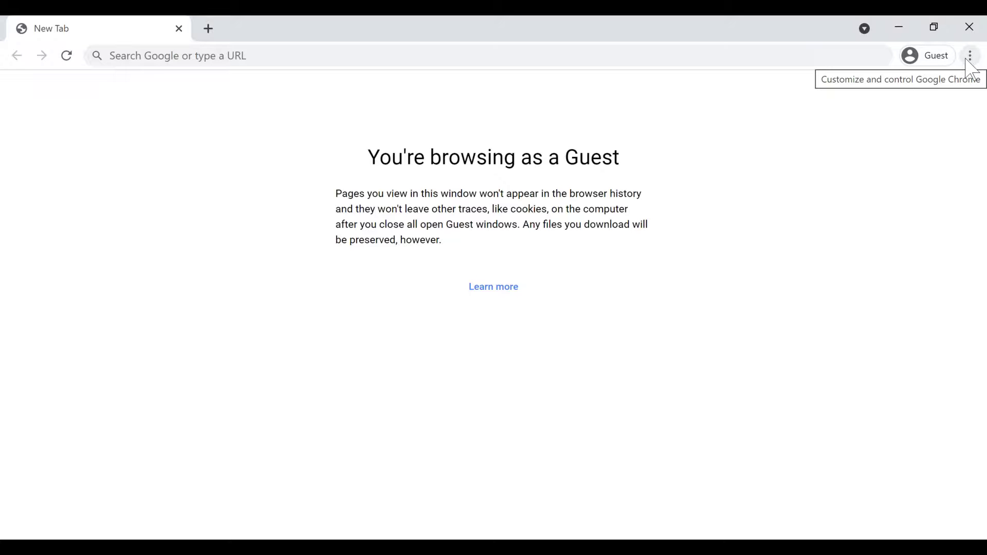
{"action": "left_click", "coordinate": [969, 58]}
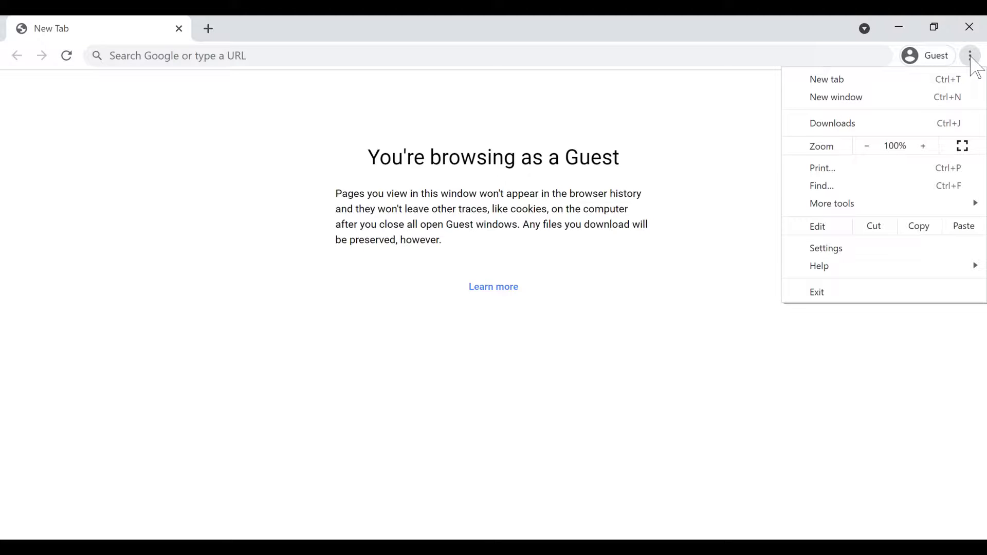
{"action": "left_click", "coordinate": [834, 52]}
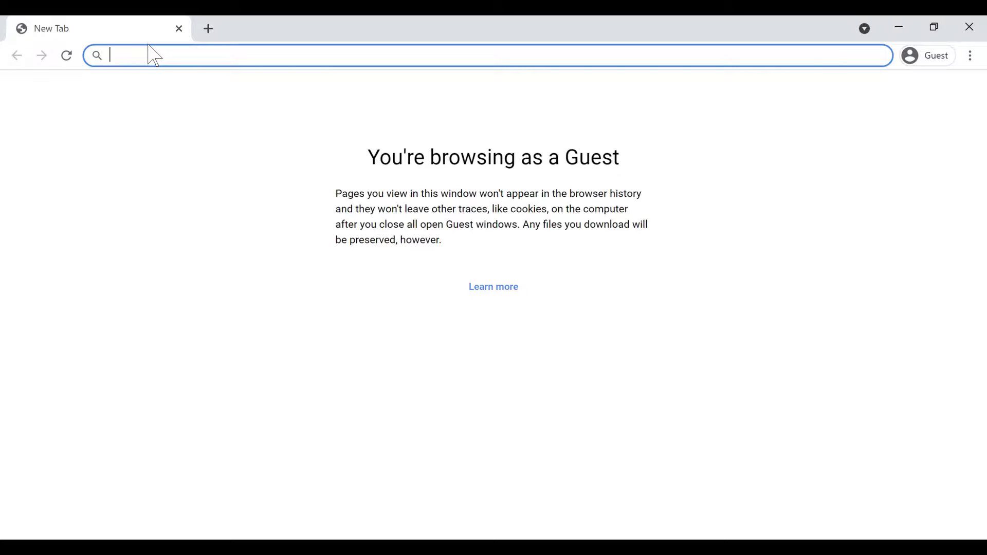
{"action": "type", "text": "www.stls.org"}
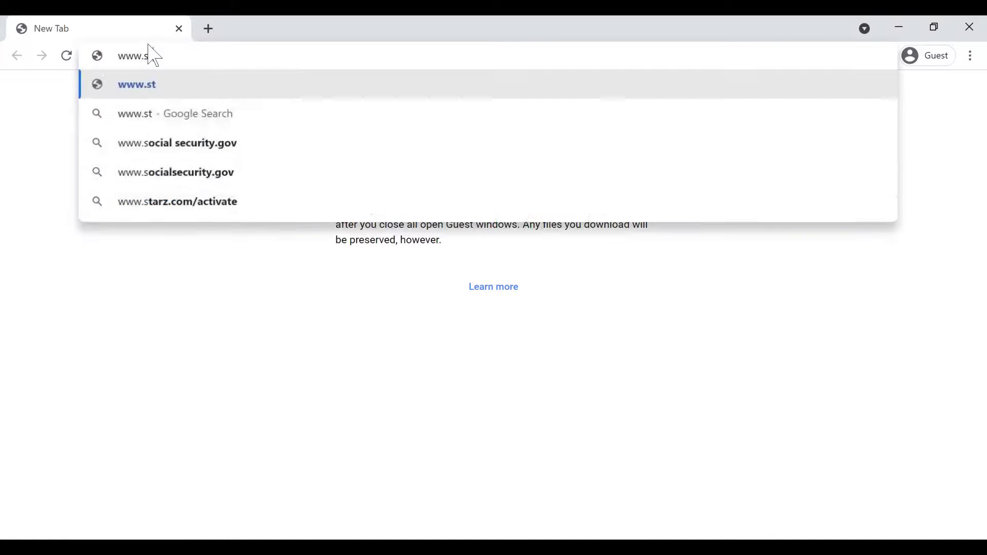
{"action": "key", "text": "Return"}
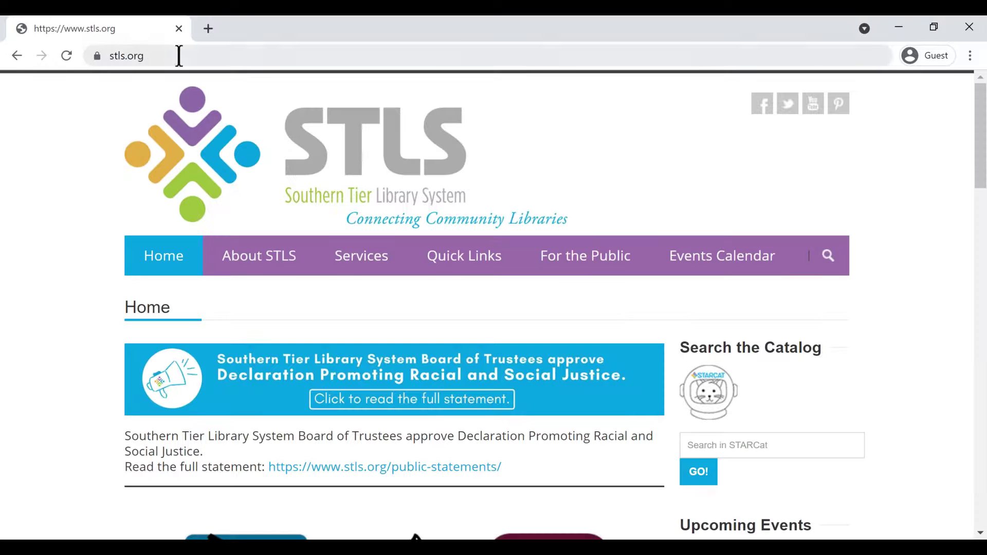
{"action": "left_click", "coordinate": [179, 56]}
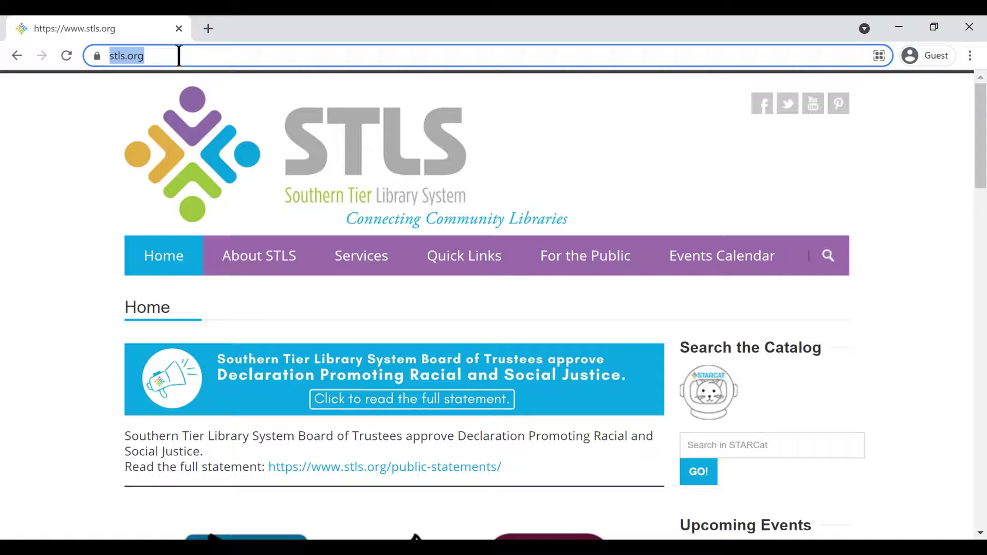
Step: Replace the address with a Google search for 'this is a search'
{"action": "key", "text": "BackSpace"}
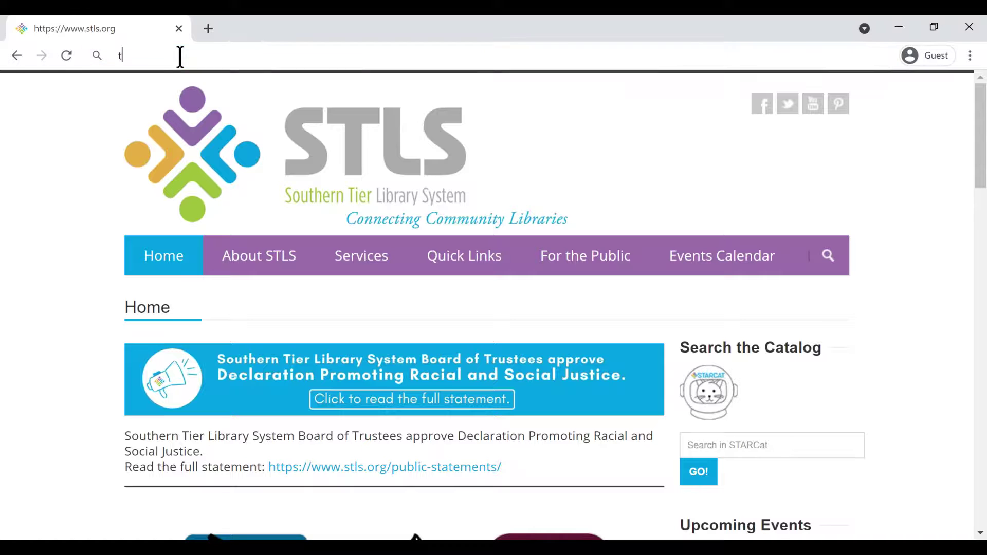
{"action": "type", "text": "this is a search"}
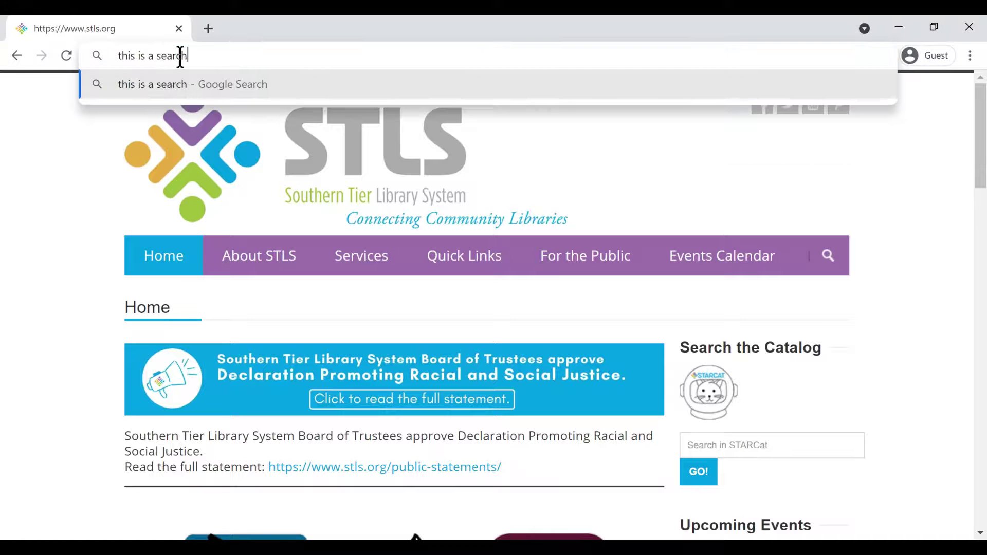
{"action": "key", "text": "Return"}
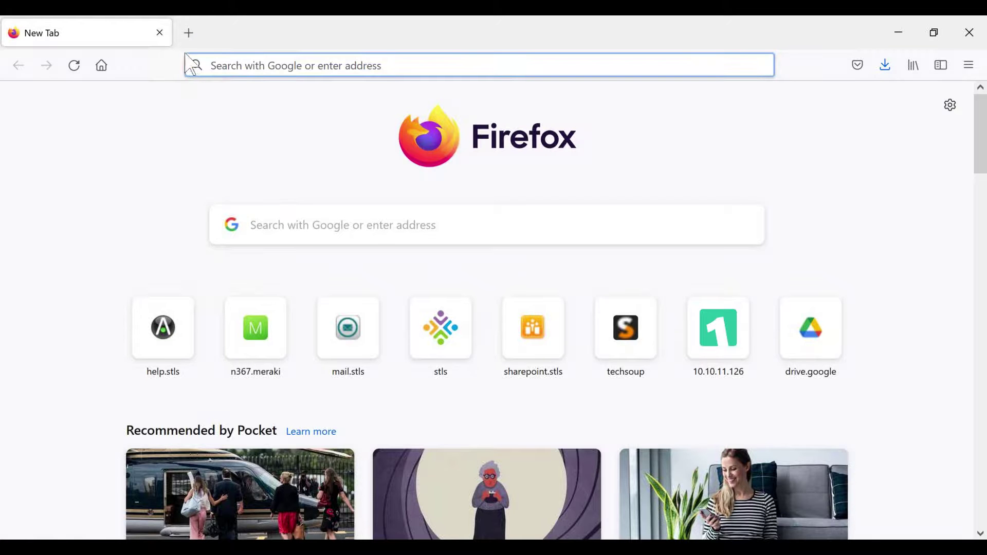
Step: Browse the top-sites dropdown, reload Firefox's new tab page, then switch windows
{"action": "left_click", "coordinate": [241, 64]}
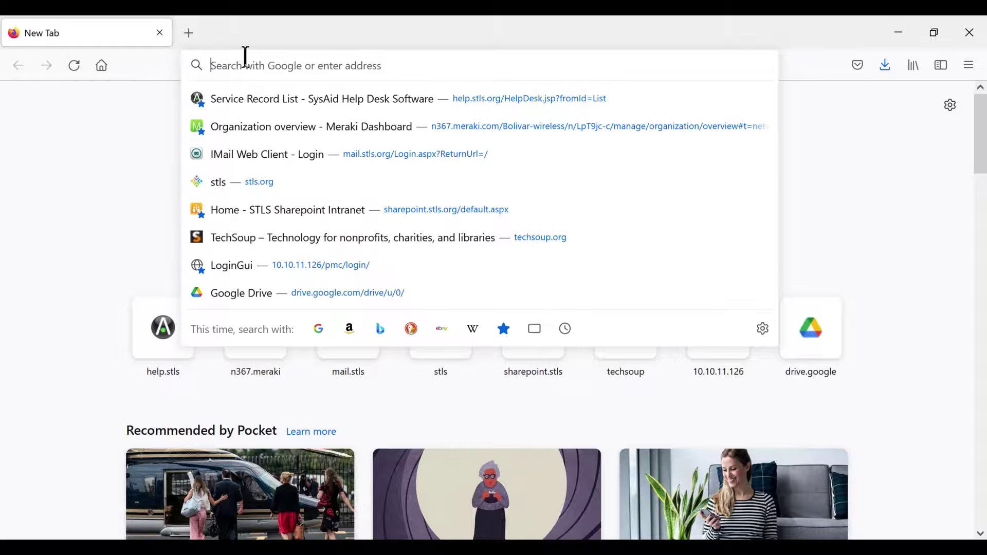
{"action": "left_click", "coordinate": [138, 117]}
{"action": "left_click", "coordinate": [278, 66]}
{"action": "left_click", "coordinate": [76, 73]}
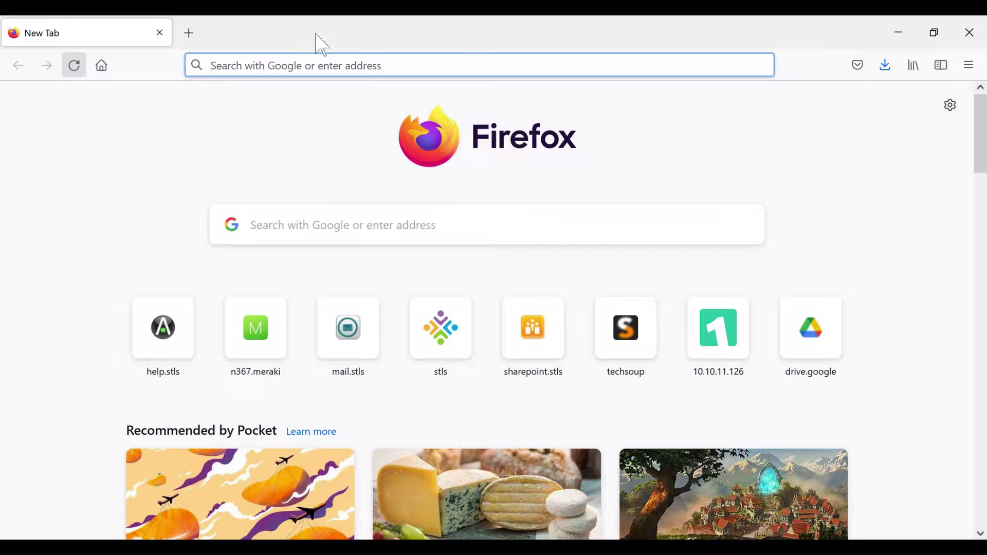
{"action": "left_click", "coordinate": [620, 28]}
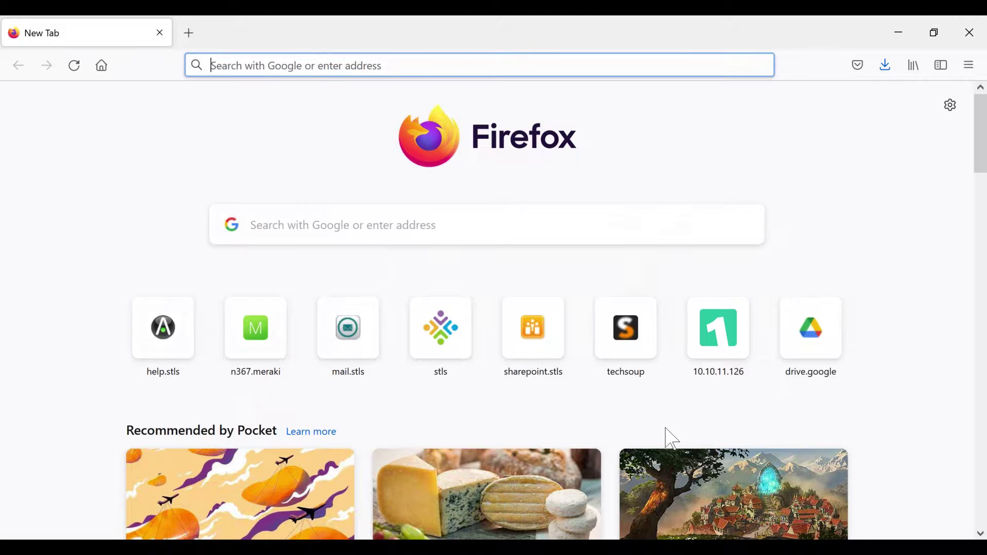
{"action": "key", "text": "alt+Tab"}
{"action": "key", "text": "alt+Tab"}
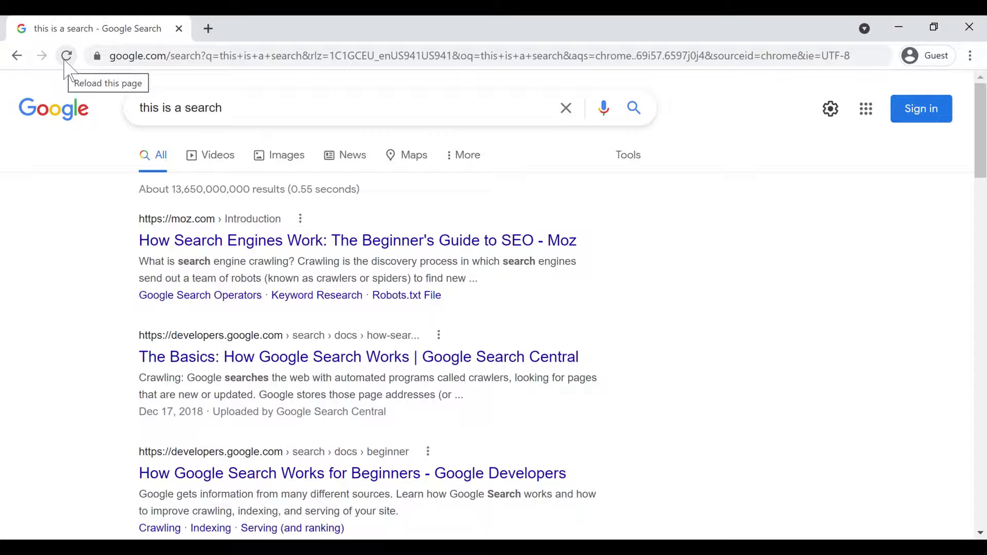
Step: Reload the Google results page for 'this is a search'
{"action": "left_click", "coordinate": [66, 61]}
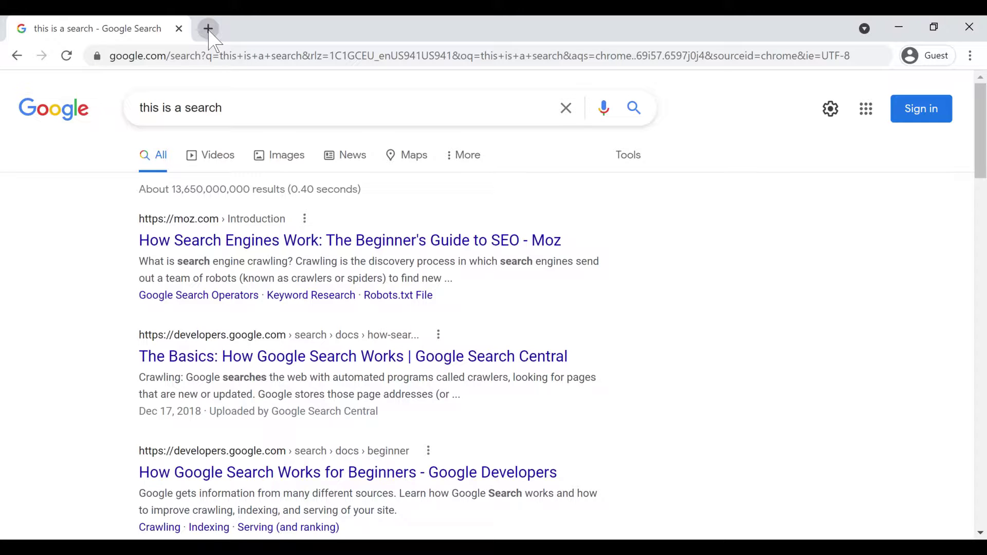
Step: Open a new blank tab next to the results tab, switching back and forth between them
{"action": "left_click", "coordinate": [209, 29]}
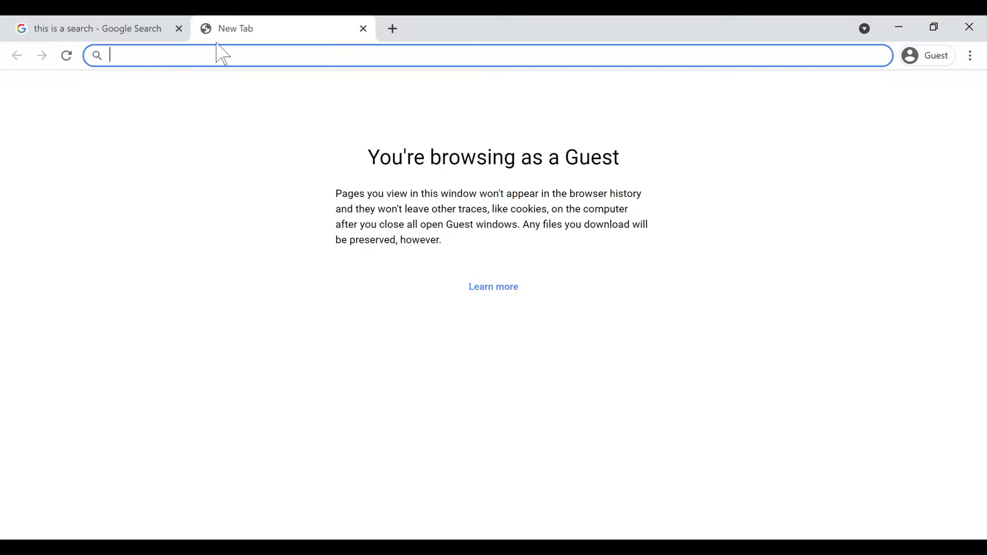
{"action": "left_click", "coordinate": [121, 33]}
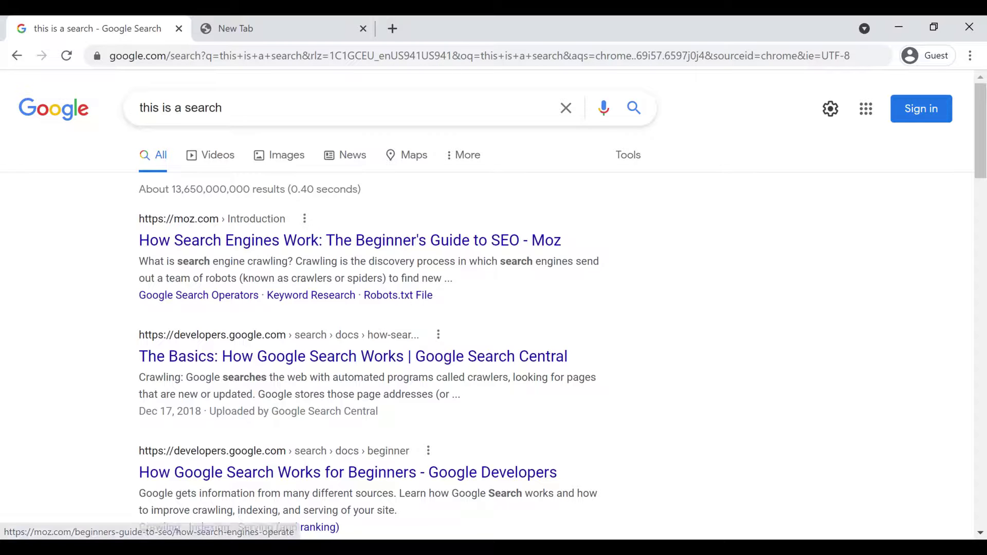
{"action": "left_click", "coordinate": [207, 29]}
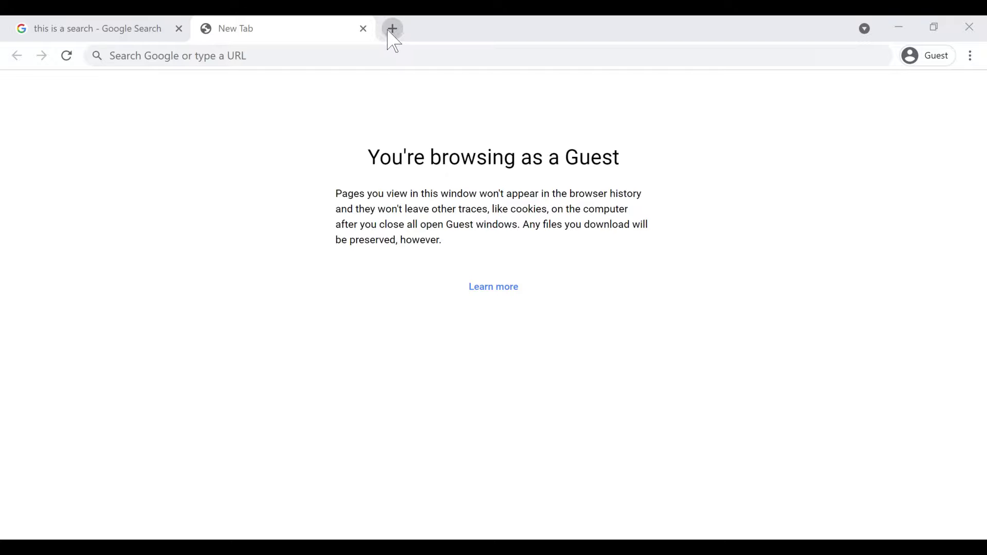
{"action": "left_click", "coordinate": [364, 29]}
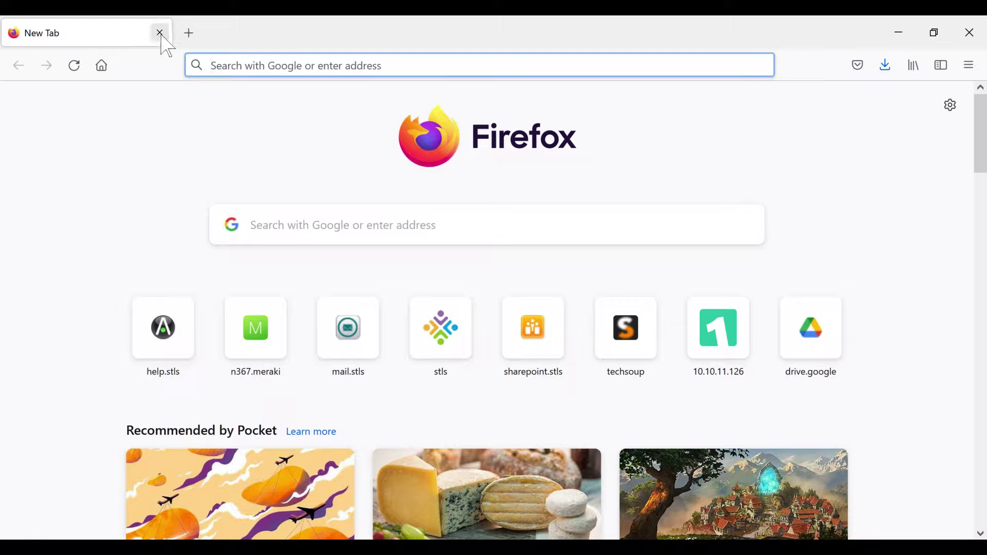
Step: Open another blank tab in Firefox, then switch to the Microsoft Edge window
{"action": "left_click", "coordinate": [192, 36]}
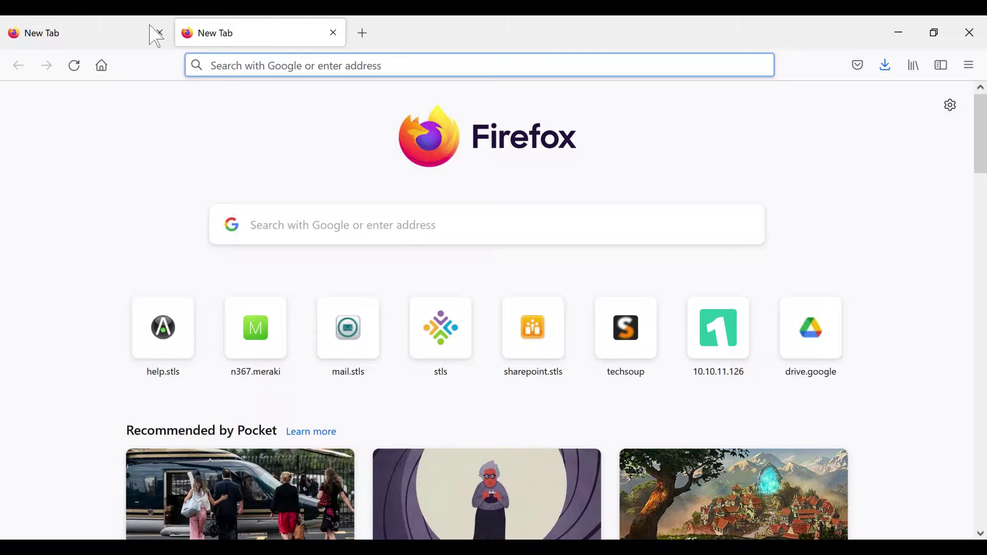
{"action": "key", "text": "alt+Tab"}
{"action": "key", "text": "Tab"}
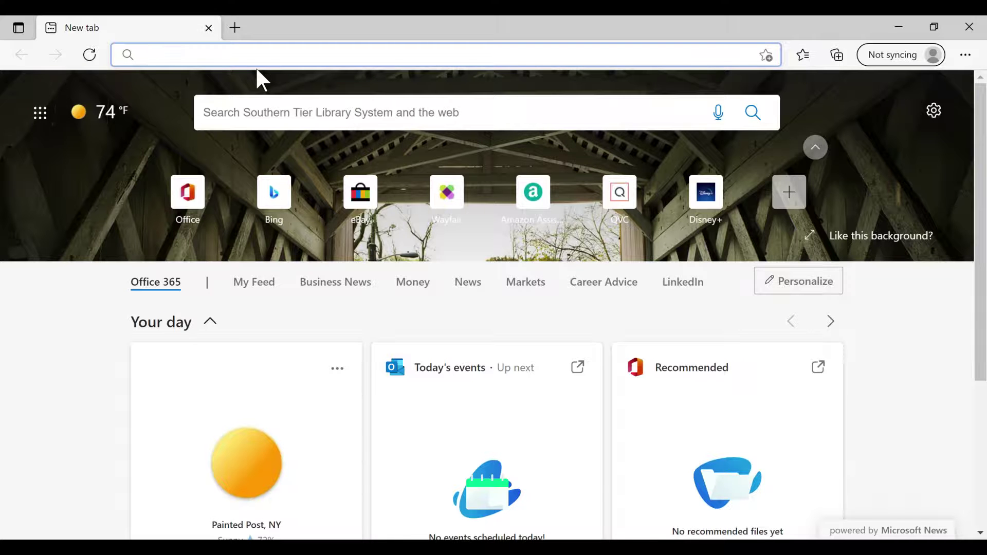
{"action": "key", "text": "ctrl+t"}
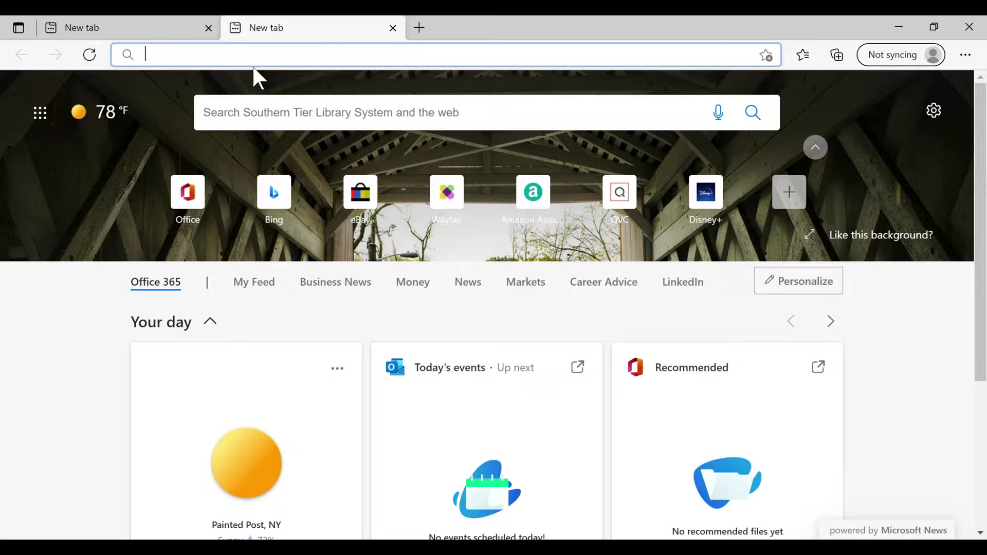
{"action": "left_click", "coordinate": [393, 28]}
{"action": "left_click", "coordinate": [966, 54]}
{"action": "left_click", "coordinate": [966, 55]}
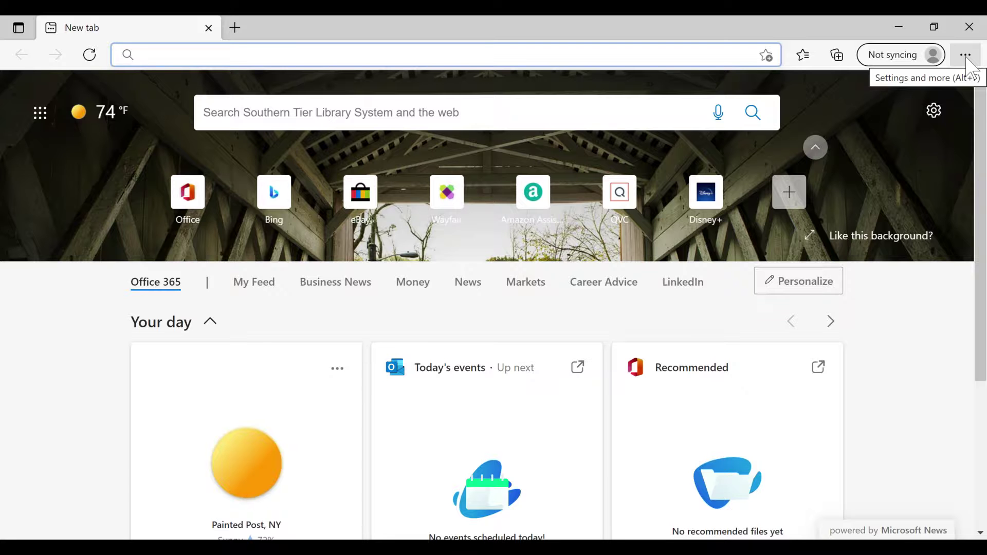
Step: Look over Edge's Settings and more menu, then return to Firefox and open its menu
{"action": "left_click", "coordinate": [966, 56]}
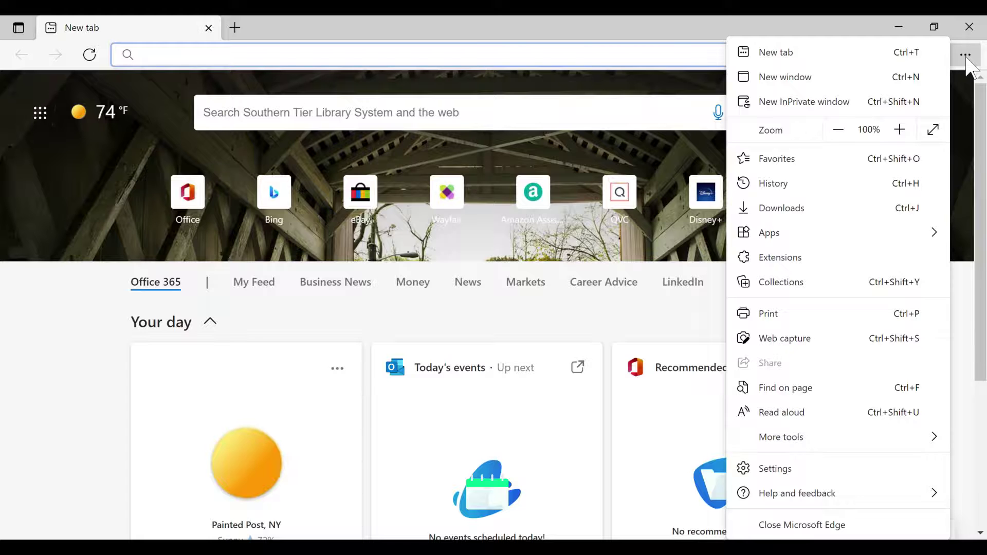
{"action": "left_click", "coordinate": [462, 166]}
{"action": "key", "text": "alt+Tab"}
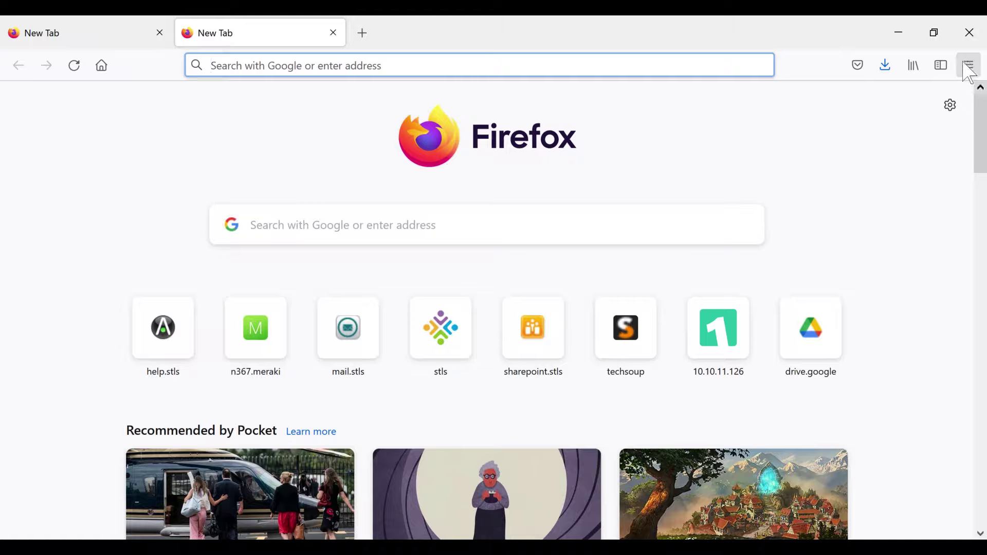
{"action": "left_click", "coordinate": [968, 68]}
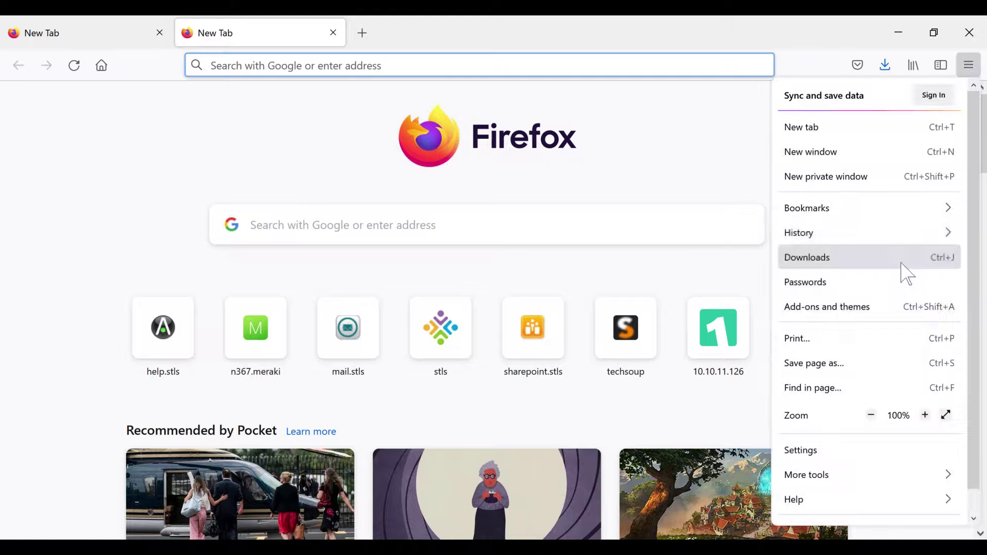
Step: Check Firefox's About window to confirm version 91.0 is up to date, then close it
{"action": "left_click", "coordinate": [818, 509]}
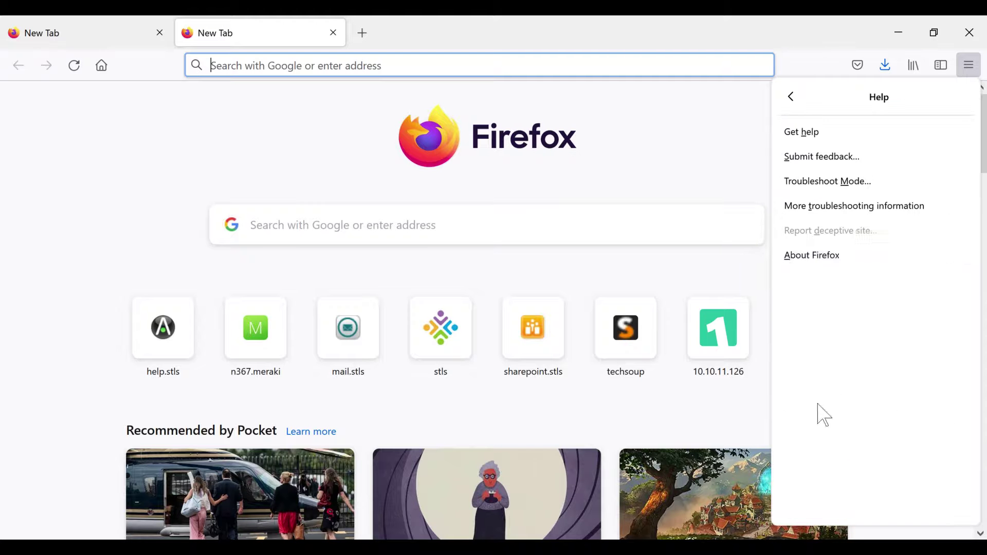
{"action": "left_click", "coordinate": [814, 258]}
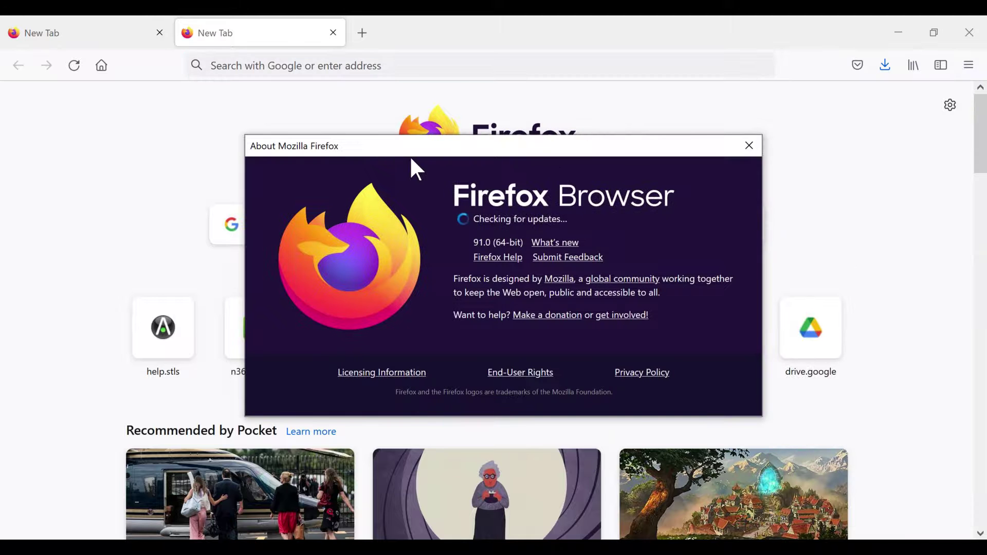
{"action": "left_click_drag", "start_coordinate": [388, 150], "coordinate": [236, 127]}
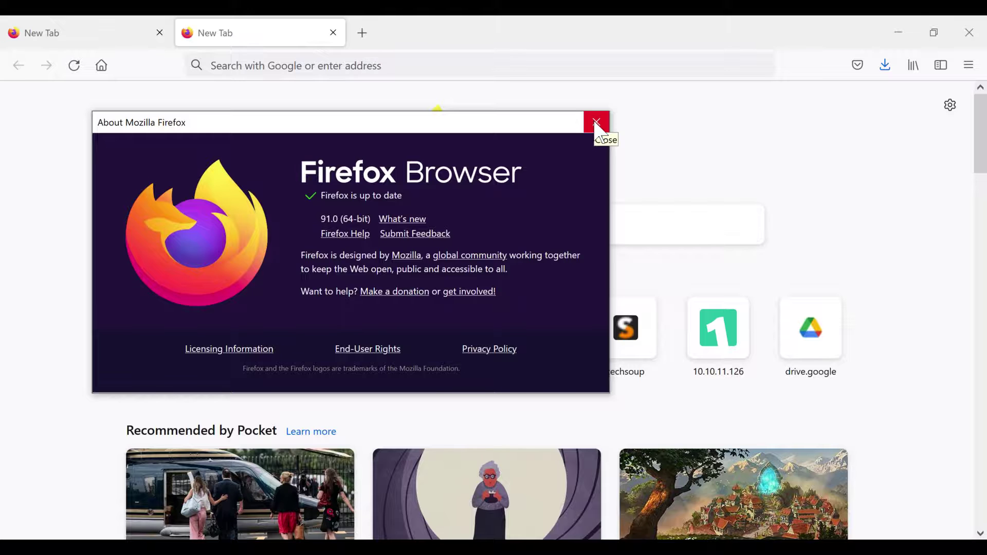
{"action": "left_click", "coordinate": [597, 124]}
Step: Confirm Chrome 92.0.4515.131 is up to date in About Google Chrome, then close that tab
{"action": "key", "text": "alt+Tab"}
{"action": "key", "text": "alt+Tab"}
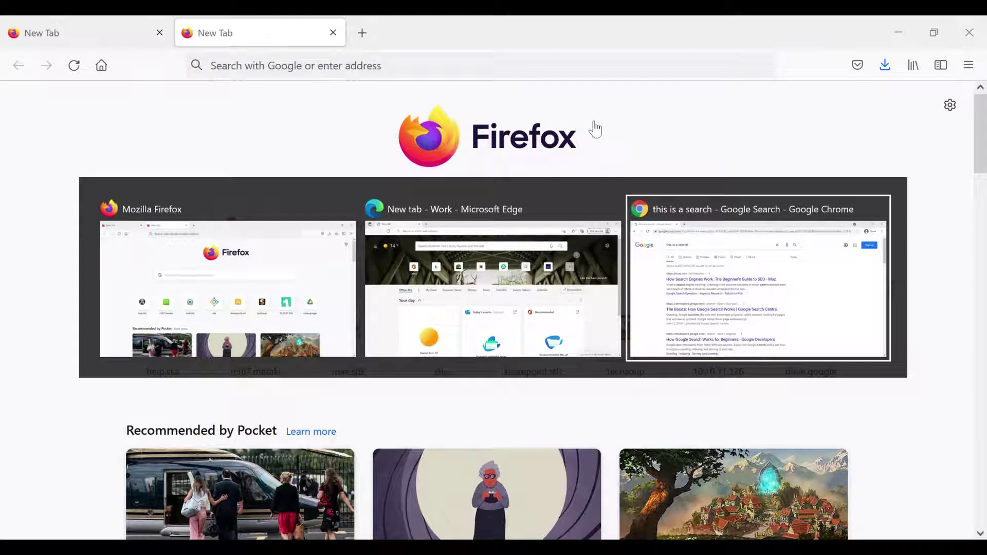
{"action": "left_click", "coordinate": [973, 57]}
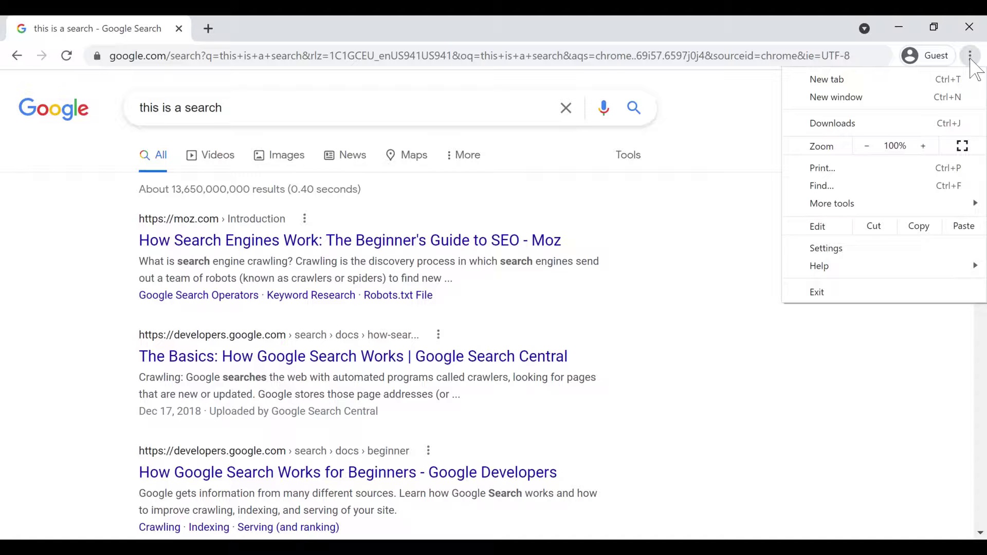
{"action": "mouse_move", "coordinate": [821, 277]}
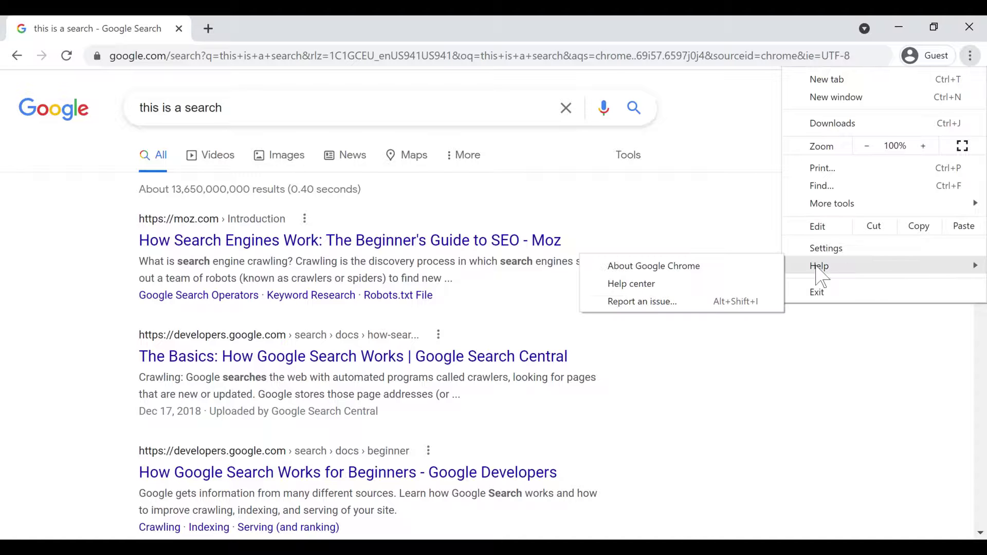
{"action": "left_click", "coordinate": [729, 268]}
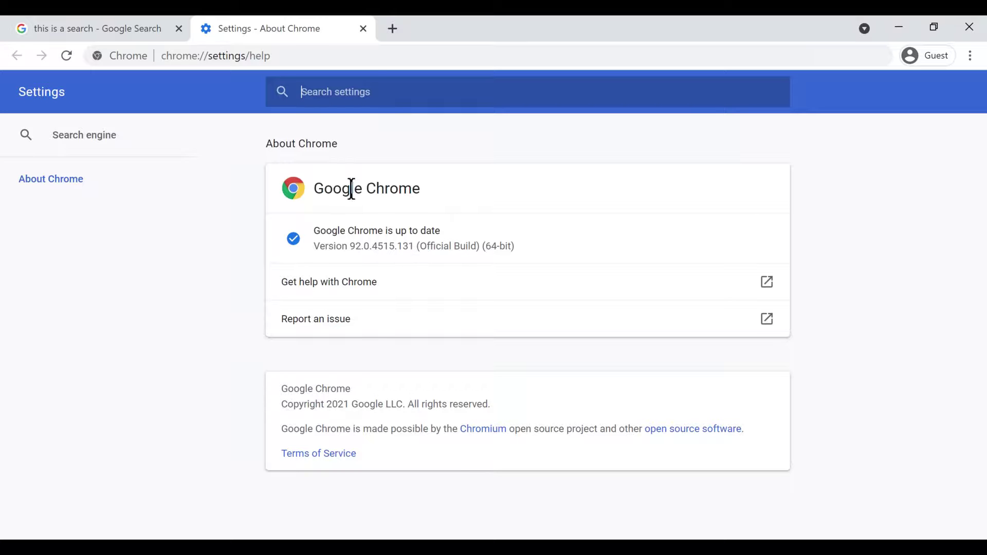
{"action": "left_click", "coordinate": [364, 29]}
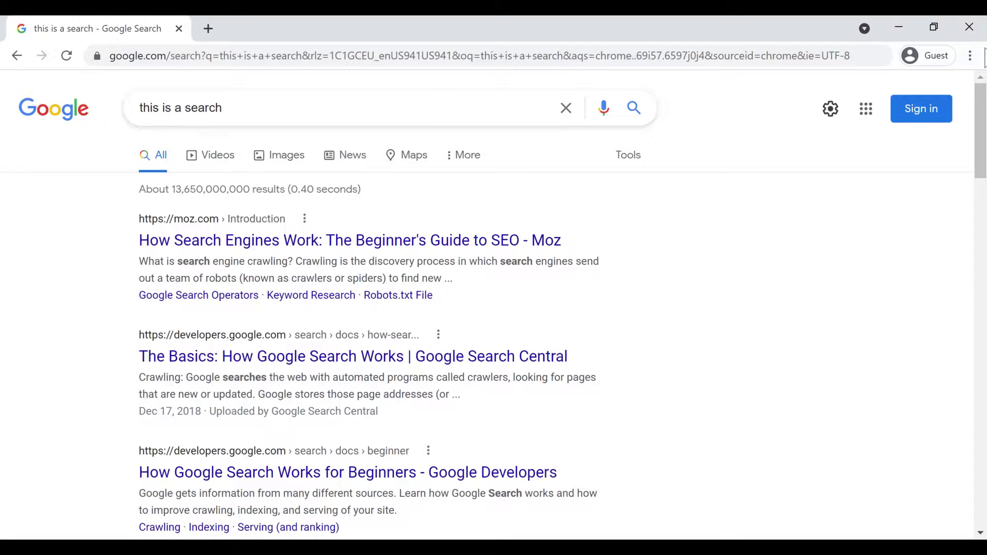
{"action": "key", "text": "alt+Tab"}
{"action": "key", "text": "Tab"}
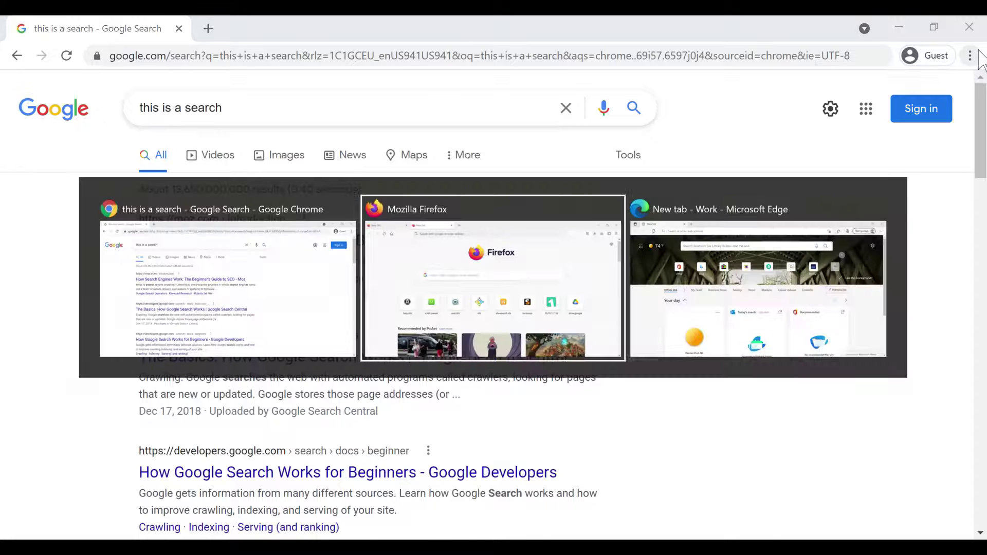
Step: Open About Microsoft Edge to check version 91 and start the Edge update
{"action": "left_click", "coordinate": [966, 55]}
{"action": "mouse_move", "coordinate": [815, 496]}
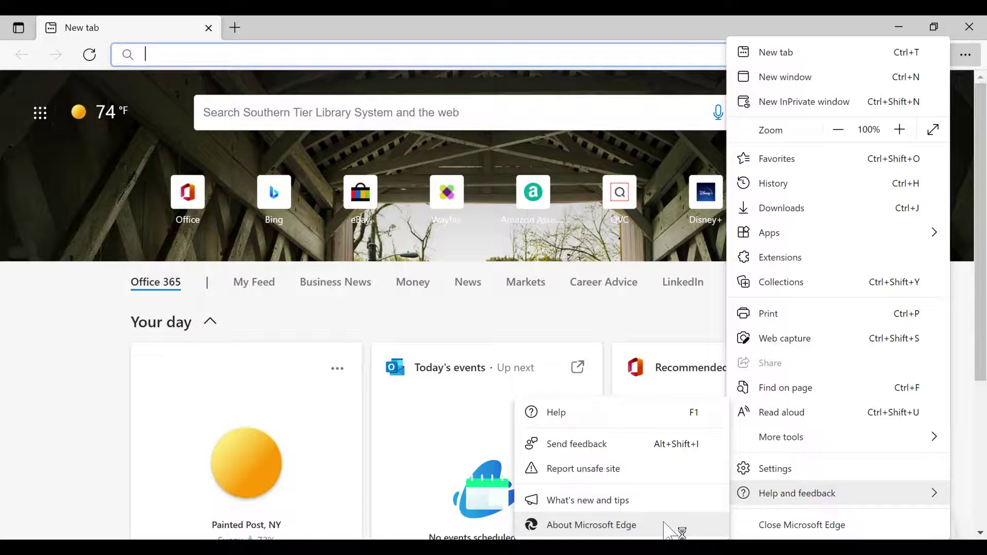
{"action": "left_click", "coordinate": [669, 529]}
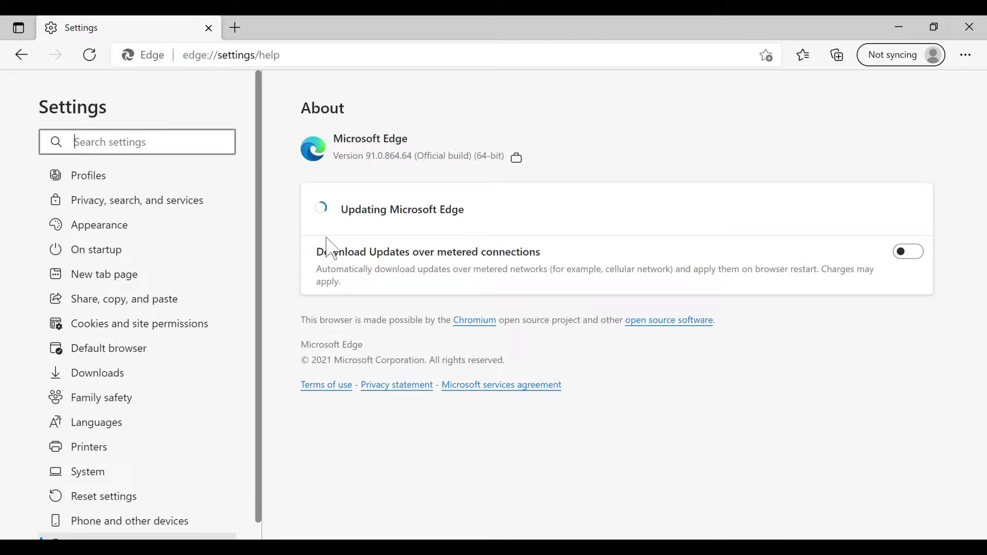
{"action": "left_click", "coordinate": [975, 60]}
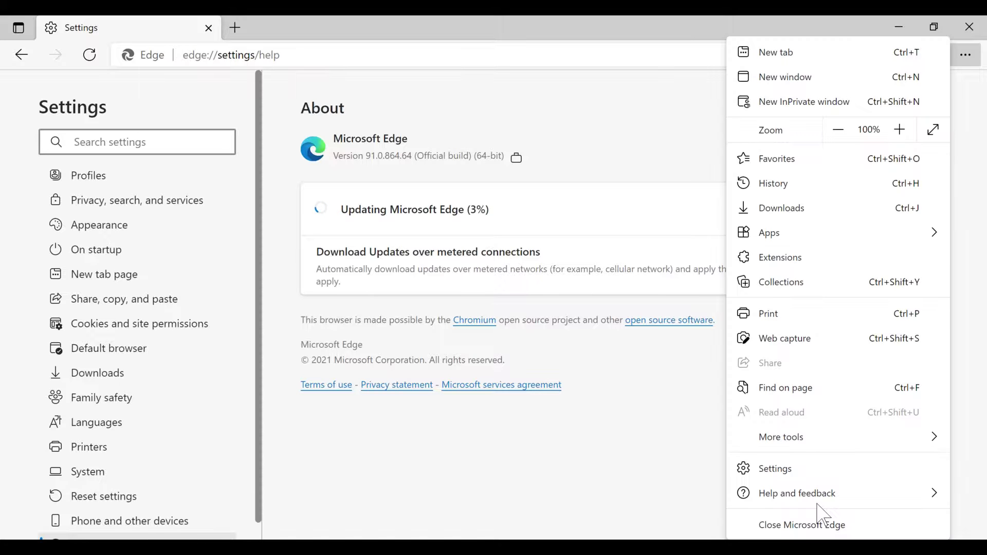
{"action": "mouse_move", "coordinate": [818, 498]}
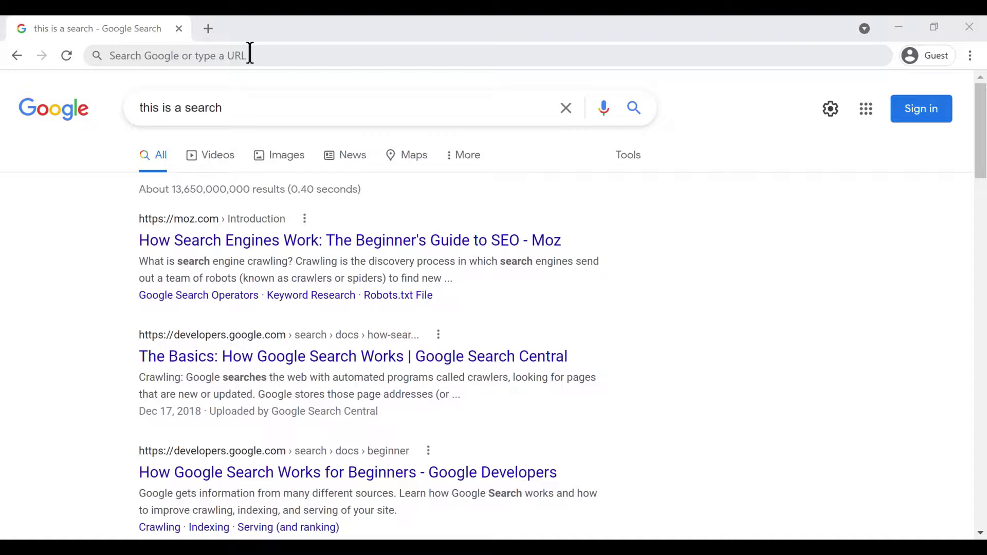
Step: Search Google for 'zoom download' and scroll through the results
{"action": "left_click", "coordinate": [250, 55]}
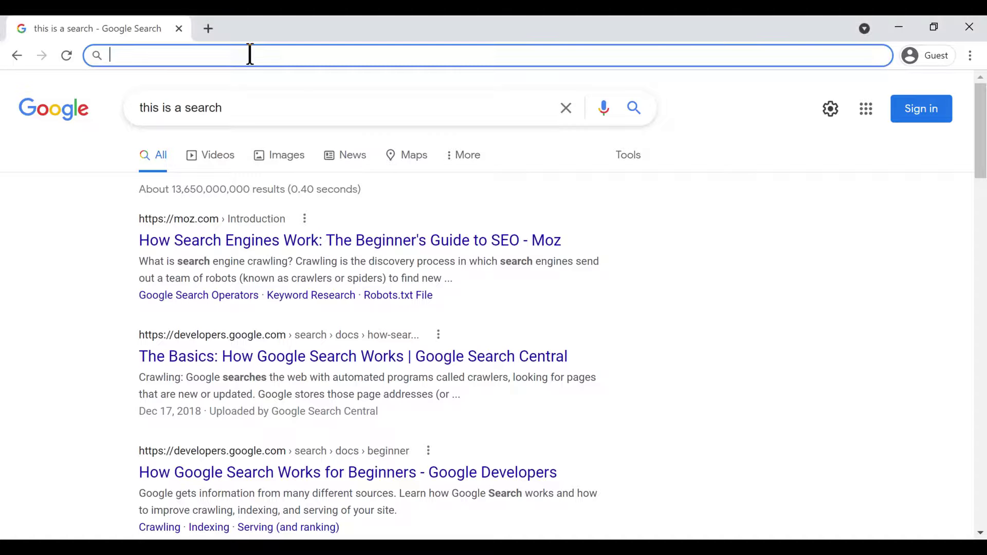
{"action": "type", "text": "zoom download"}
{"action": "key", "text": "Return"}
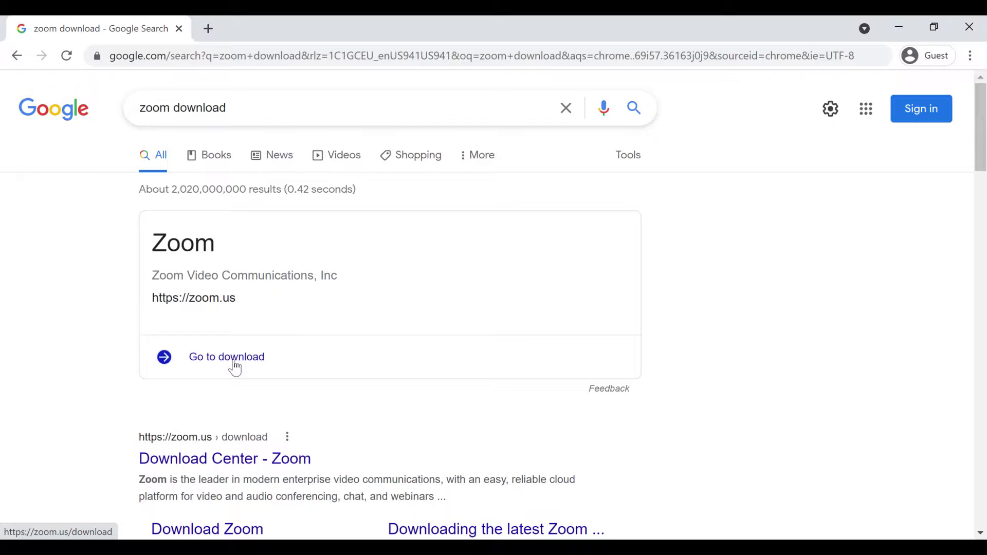
{"action": "scroll", "coordinate": [235, 367], "scroll_direction": "down", "scroll_amount": 3}
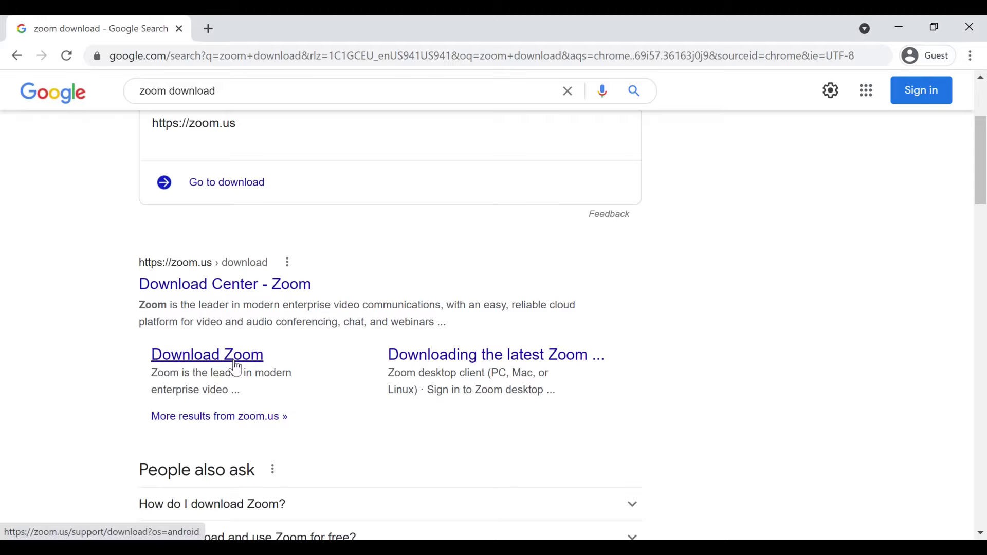
{"action": "scroll", "coordinate": [237, 251], "scroll_direction": "down", "scroll_amount": 1}
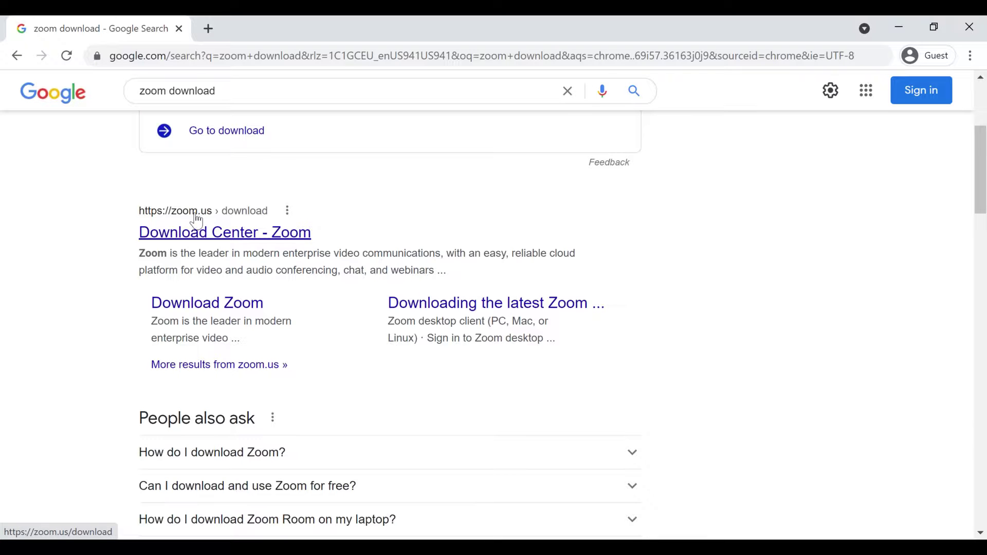
Step: Open zoom.us/download and download the Zoom Client for Meetings installer, ZoomInstaller.exe
{"action": "left_click", "coordinate": [232, 237]}
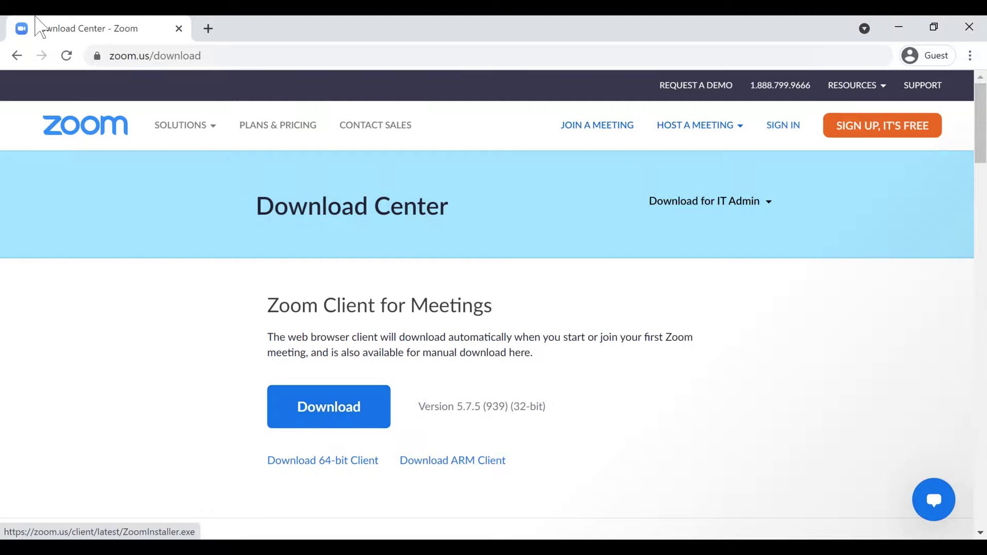
{"action": "left_click_drag", "start_coordinate": [203, 55], "coordinate": [122, 46]}
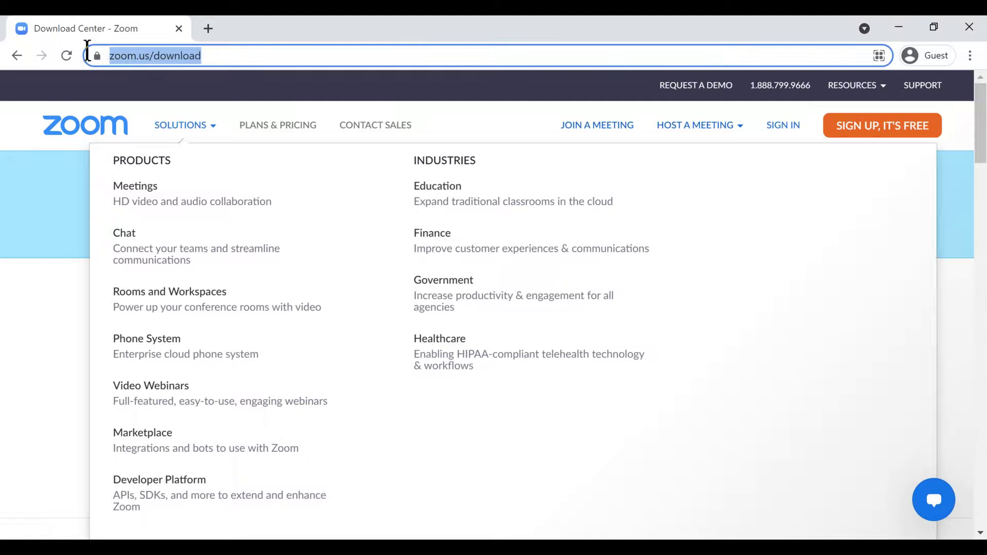
{"action": "left_click", "coordinate": [51, 324]}
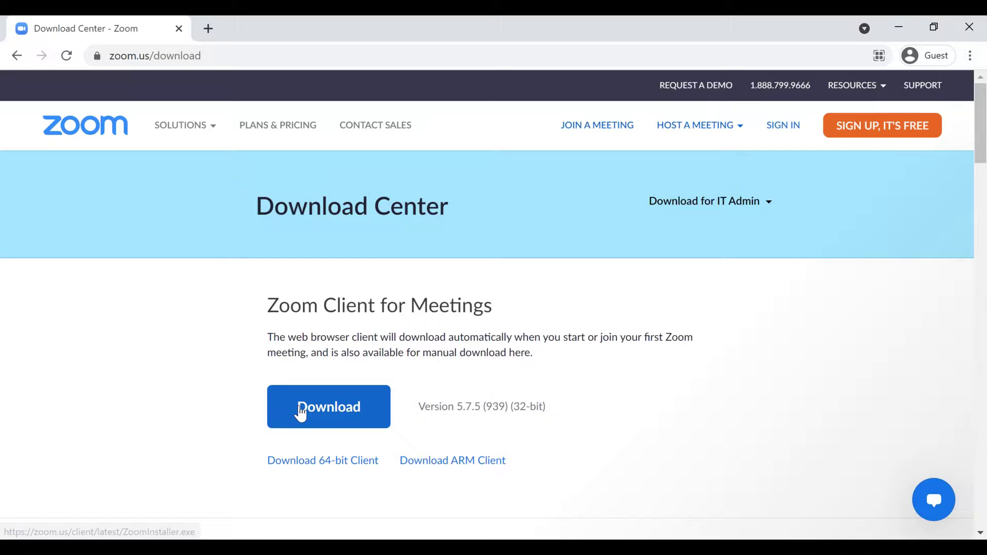
{"action": "left_click", "coordinate": [301, 412]}
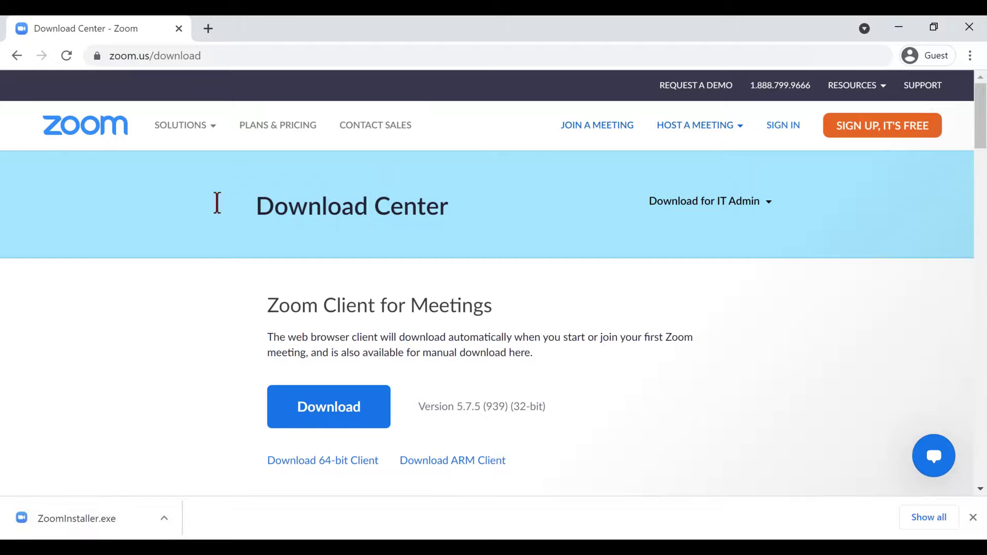
Step: Go to virustotal.com in a new tab
{"action": "left_click", "coordinate": [209, 34]}
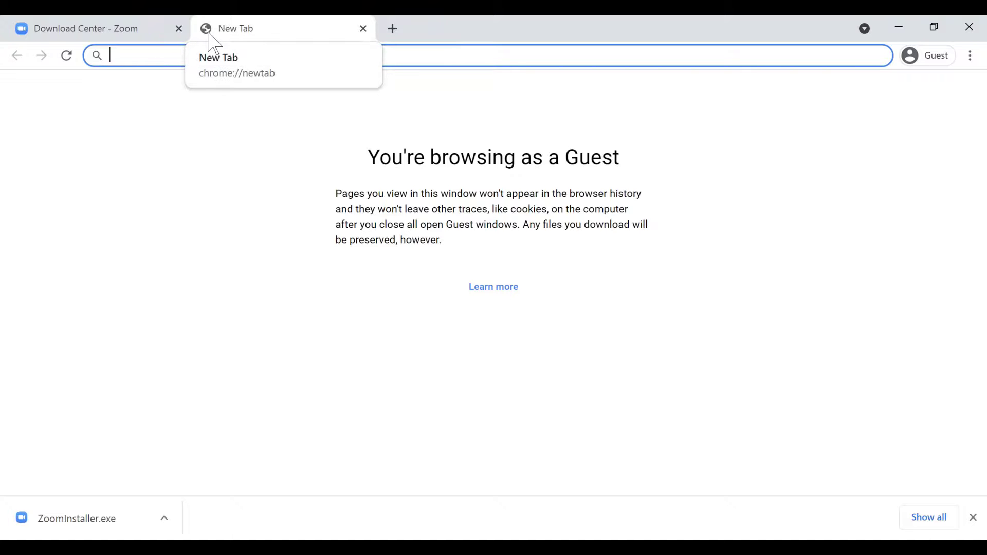
{"action": "type", "text": "virust"}
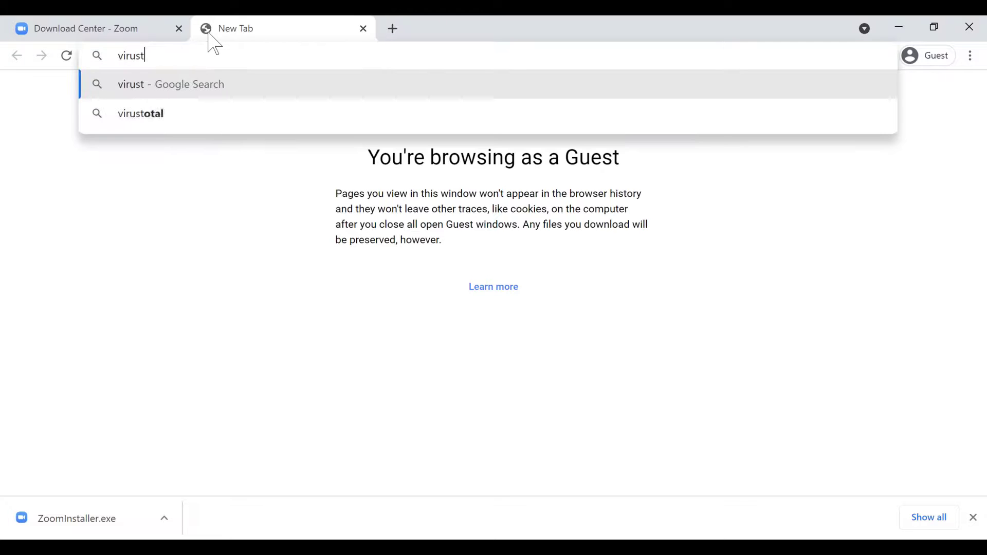
{"action": "type", "text": "otal.co"}
{"action": "key", "text": "Return"}
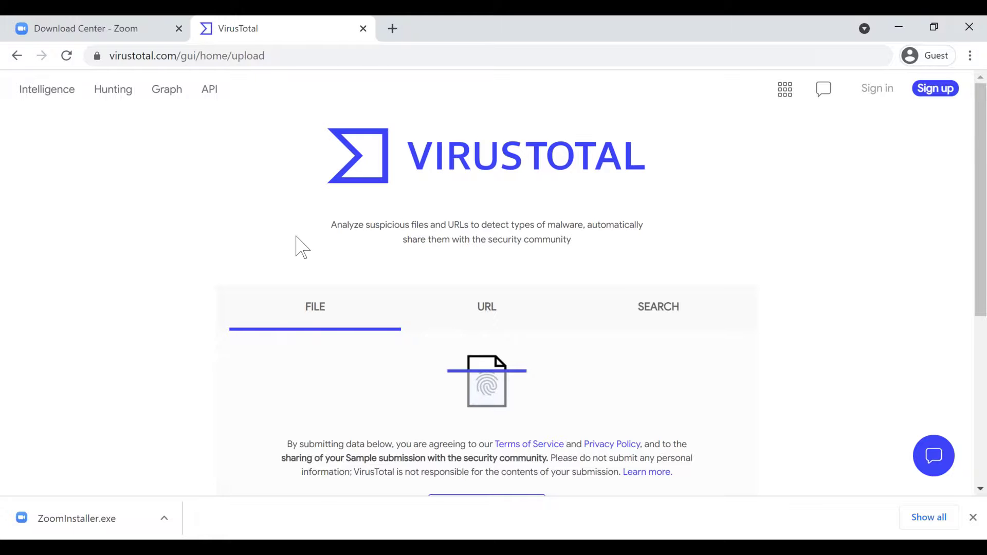
Step: Bring up VirusTotal's file picker from the FILE upload view
{"action": "scroll", "coordinate": [297, 247], "scroll_direction": "down", "scroll_amount": 1}
{"action": "left_click", "coordinate": [494, 251]}
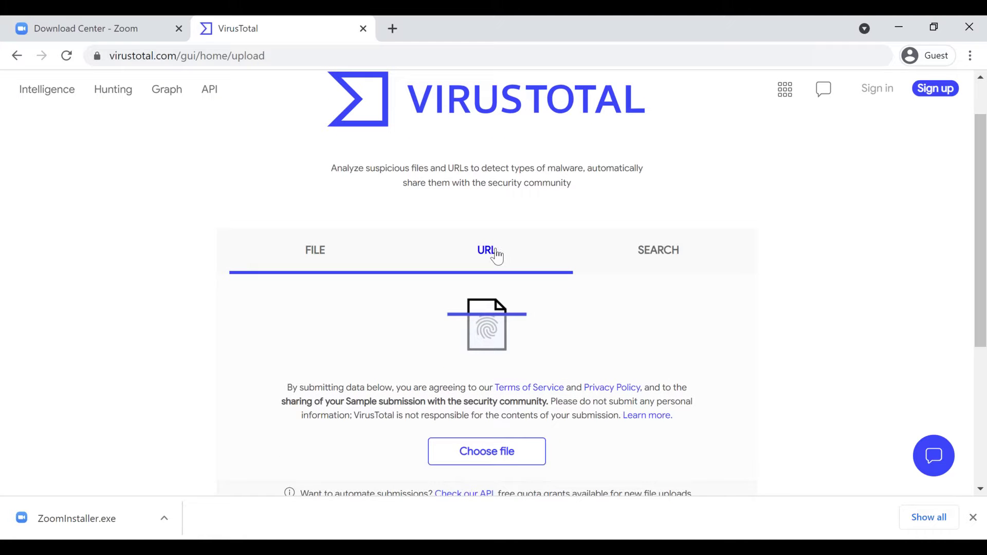
{"action": "left_click", "coordinate": [329, 254]}
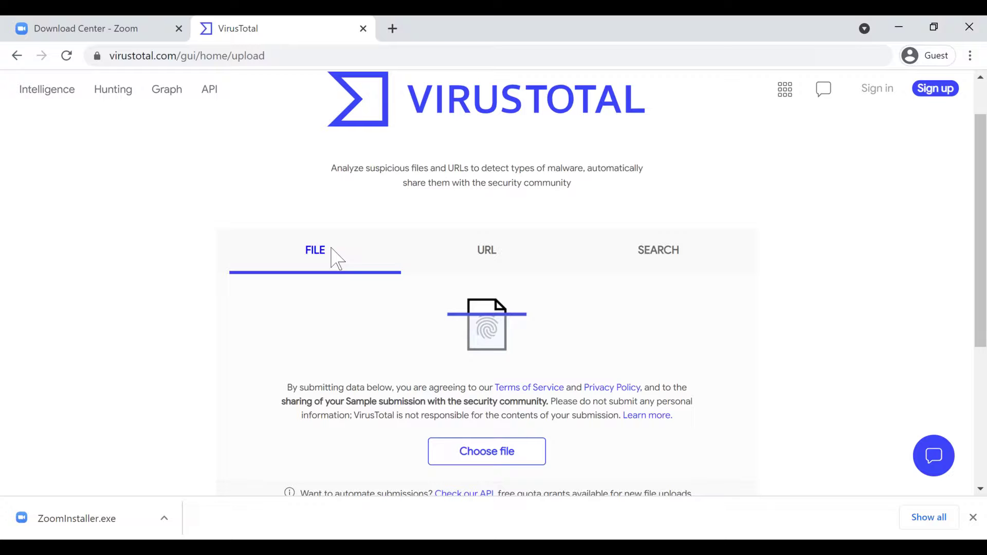
{"action": "left_click", "coordinate": [502, 452]}
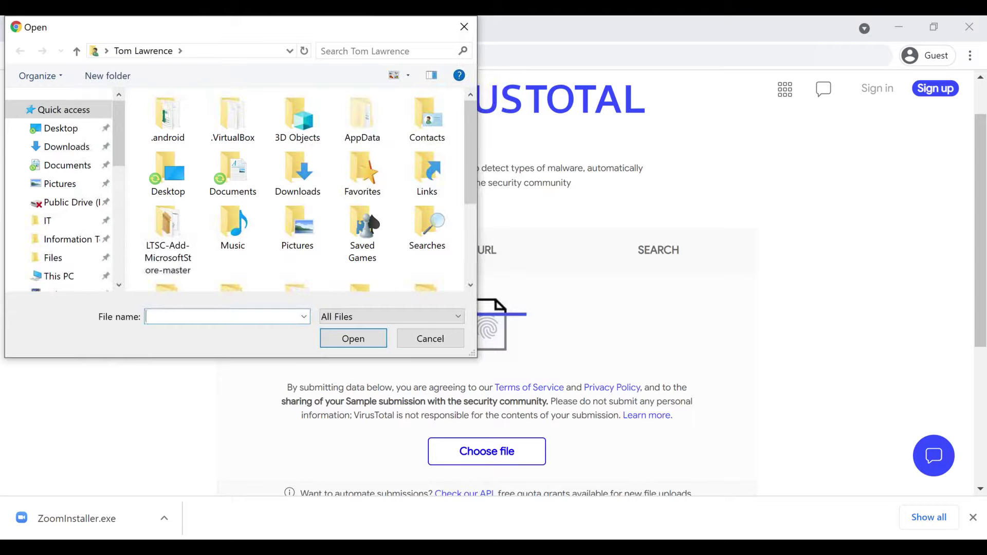
Step: Scan ZoomInstaller from Downloads, review its 1/64 detection report, and go back
{"action": "left_click", "coordinate": [67, 147]}
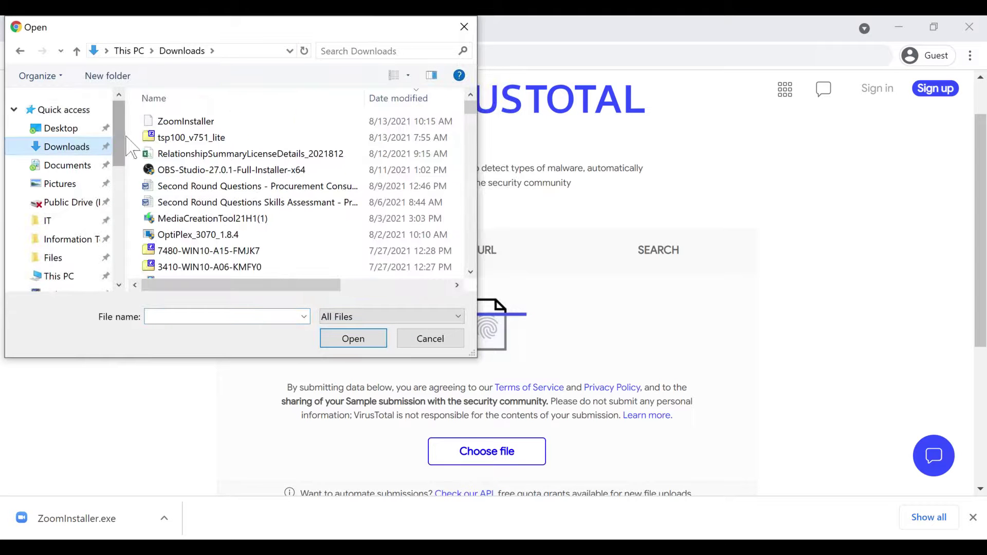
{"action": "left_click", "coordinate": [202, 125]}
{"action": "left_click", "coordinate": [373, 337]}
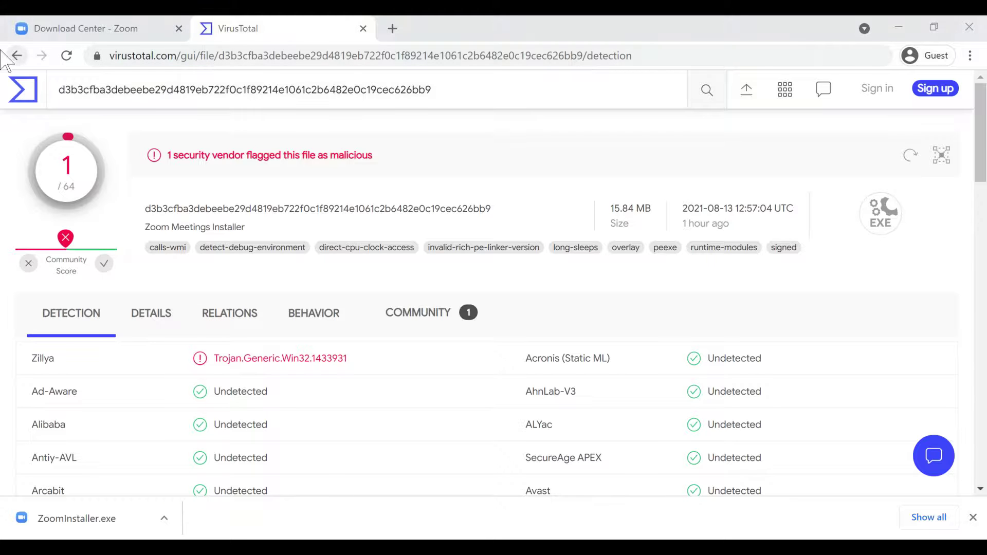
{"action": "left_click", "coordinate": [17, 56]}
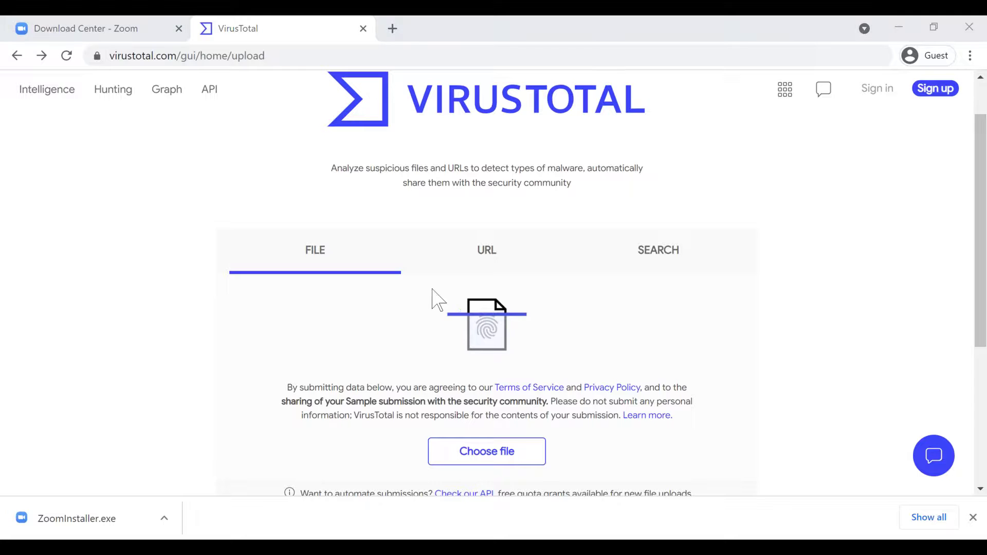
Step: Scan the copied Zoom installer download link as a VirusTotal URL, then close the tab
{"action": "left_click", "coordinate": [465, 263]}
{"action": "left_click", "coordinate": [346, 379]}
{"action": "left_click", "coordinate": [90, 36]}
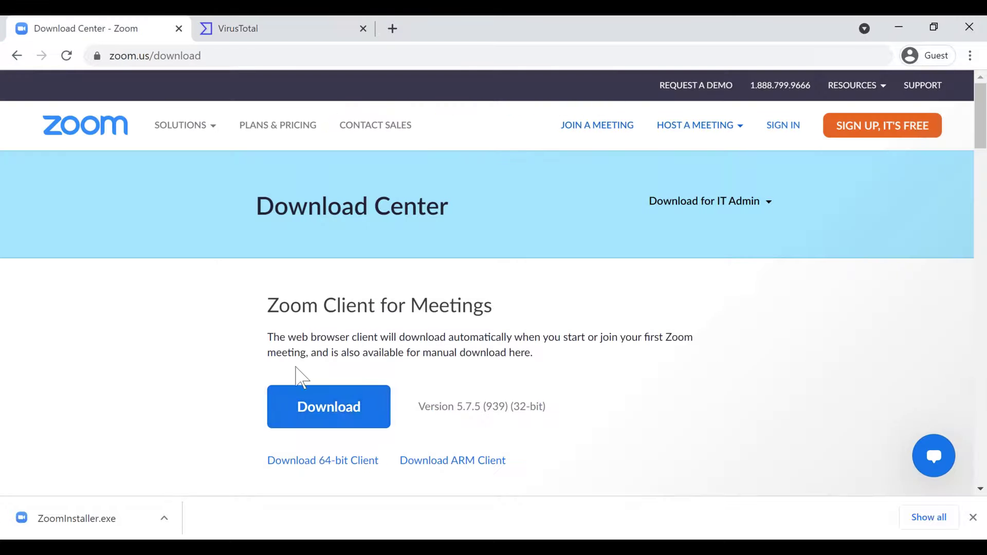
{"action": "right_click", "coordinate": [334, 407]}
{"action": "left_click", "coordinate": [398, 369]}
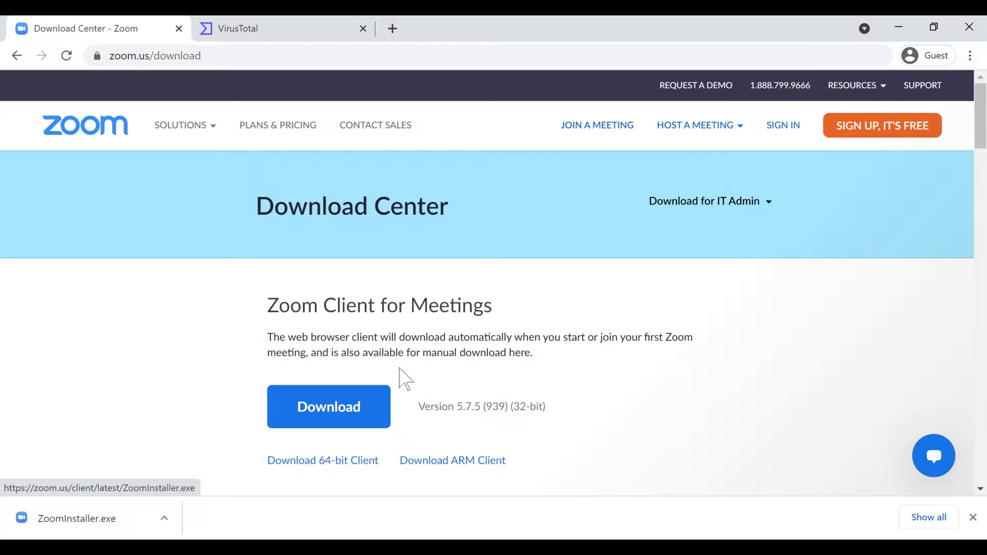
{"action": "left_click", "coordinate": [287, 35]}
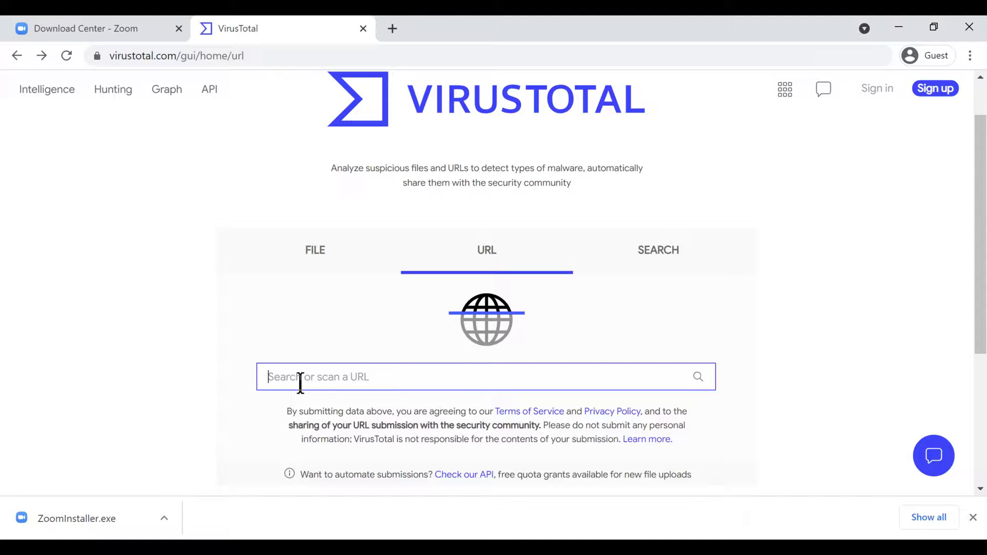
{"action": "key", "text": "ctrl+v"}
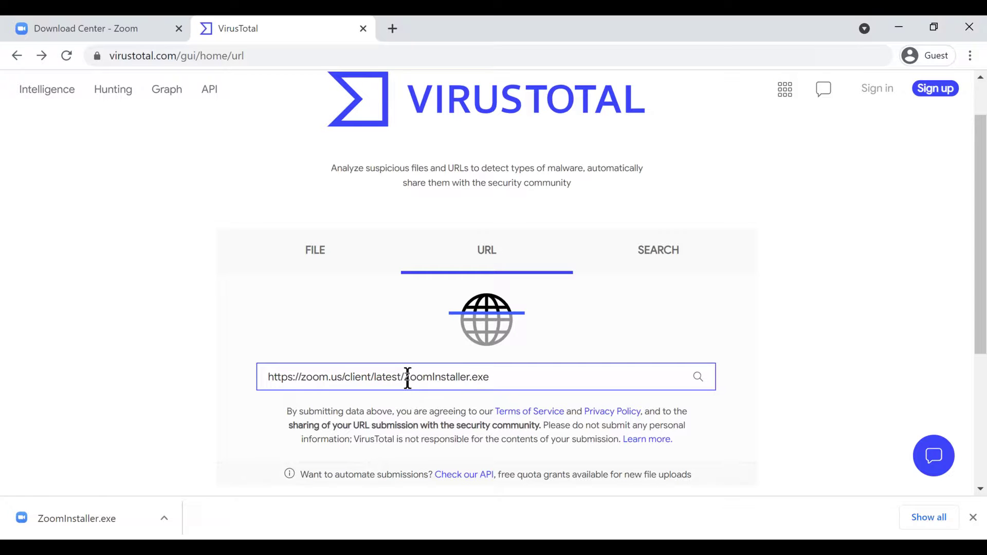
{"action": "key", "text": "Return"}
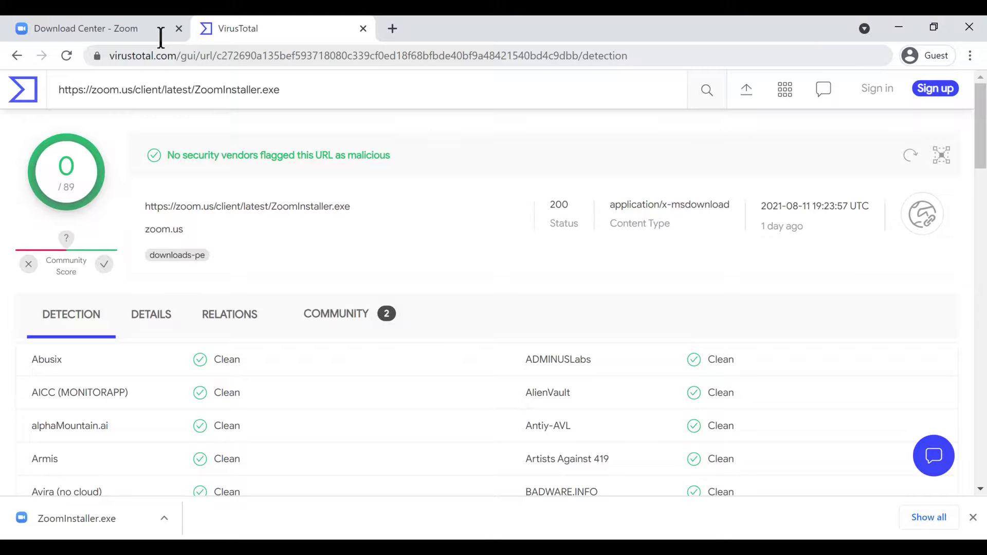
{"action": "left_click", "coordinate": [363, 29]}
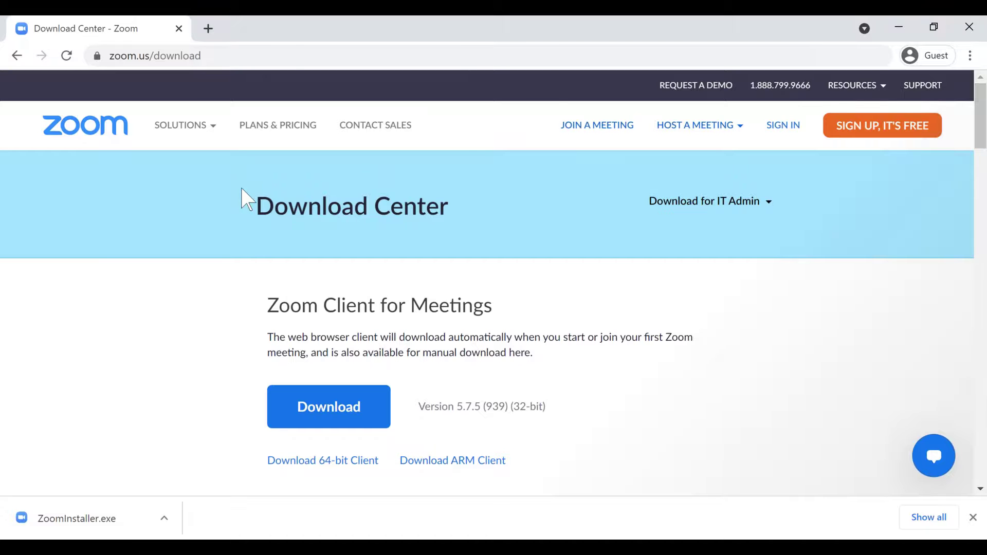
Step: Select and delete the zoom.us/download address from Chrome's address bar
{"action": "left_click", "coordinate": [292, 57]}
{"action": "double_click", "coordinate": [292, 57]}
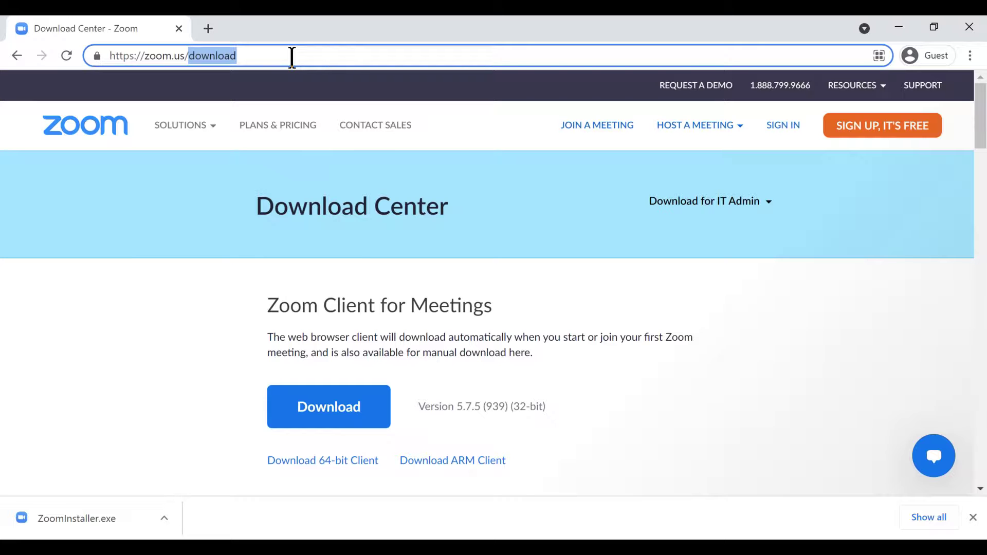
{"action": "left_click", "coordinate": [292, 57]}
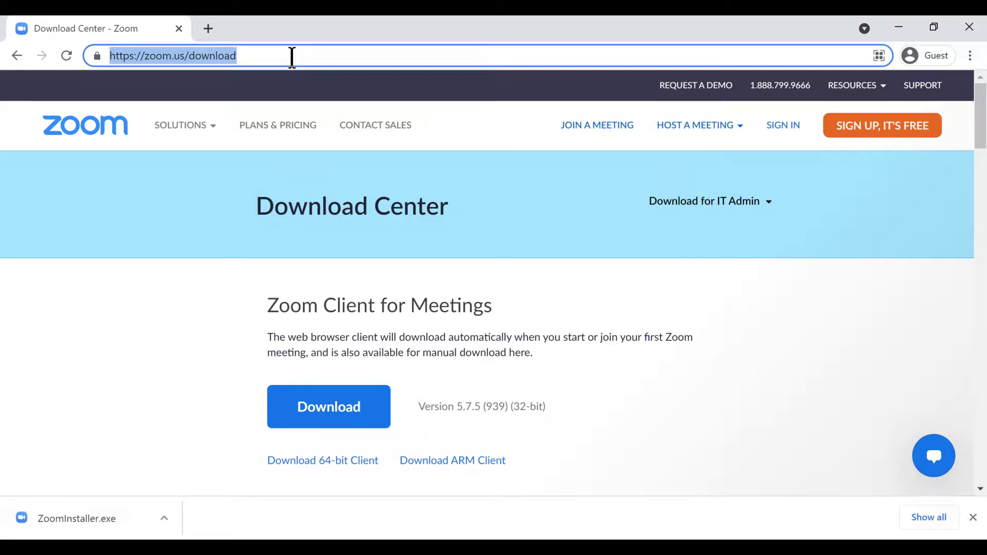
{"action": "key", "text": "BackSpace"}
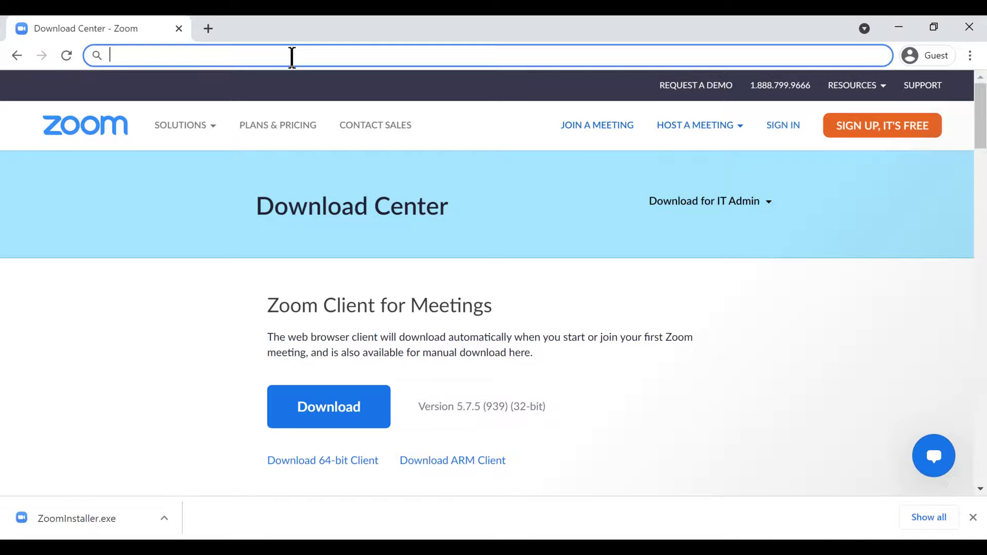
Step: Search 'canon ir1203 driver download', then refine it to the 'canon ir3225 driver download' suggestion
{"action": "type", "text": "canon"}
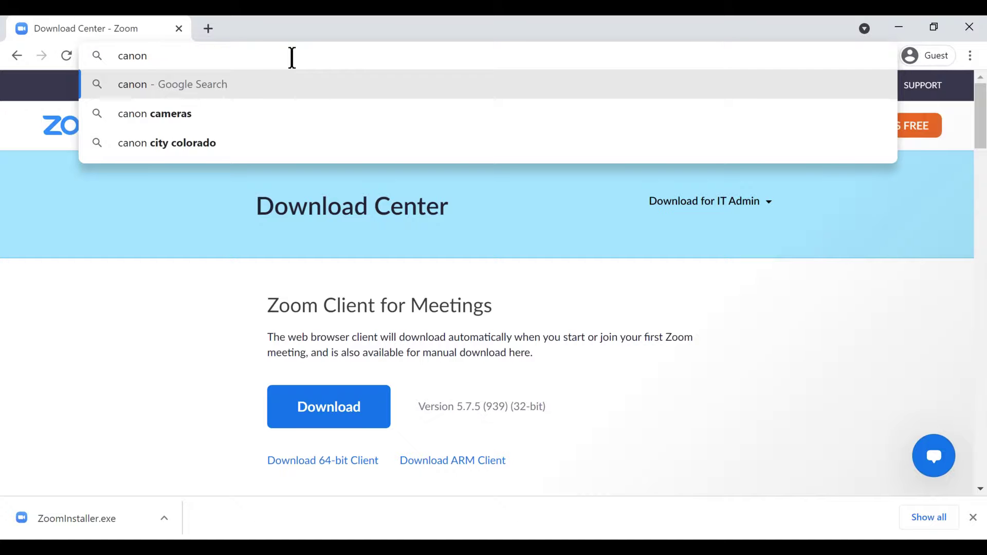
{"action": "type", "text": "ir"}
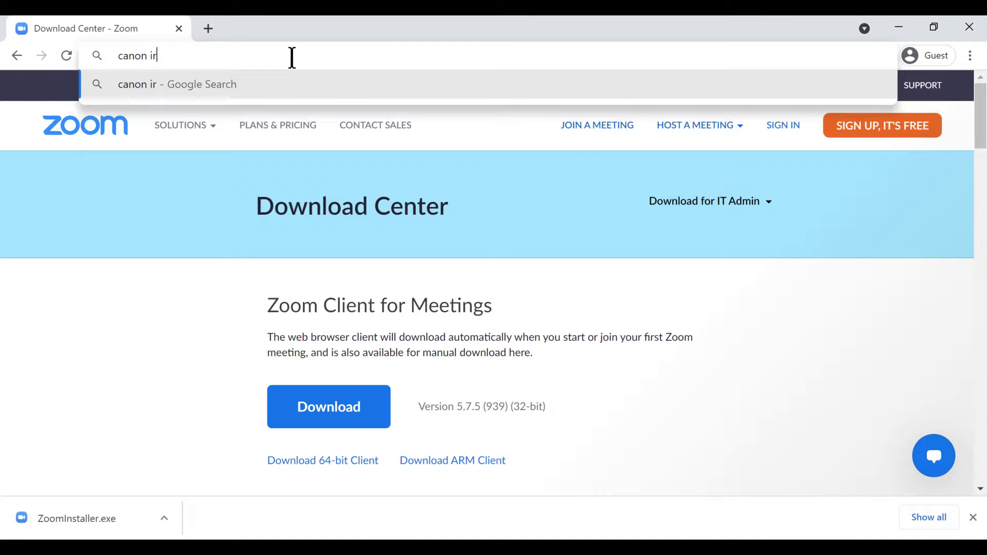
{"action": "type", "text": "1203"}
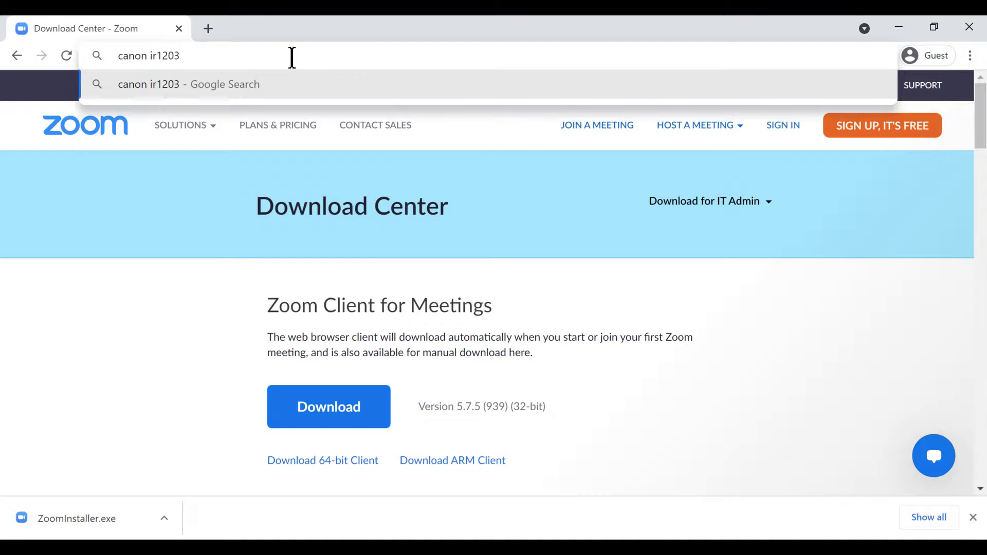
{"action": "type", "text": " driver download"}
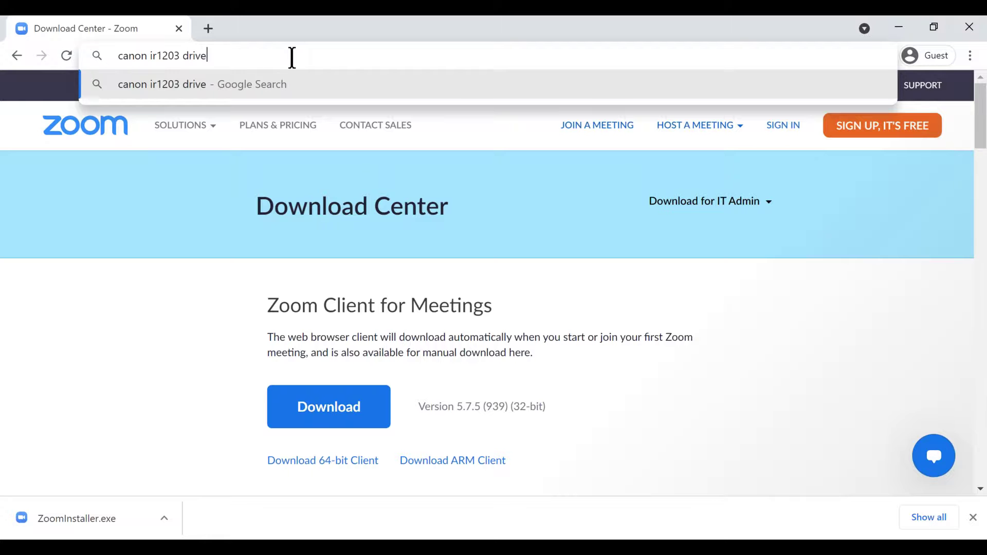
{"action": "key", "text": "Return"}
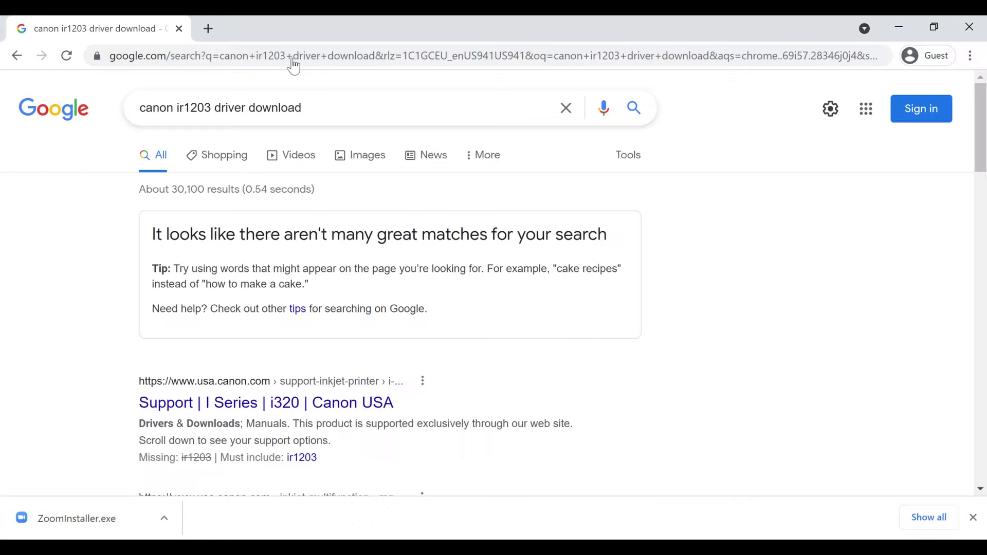
{"action": "left_click_drag", "start_coordinate": [212, 108], "coordinate": [188, 105]}
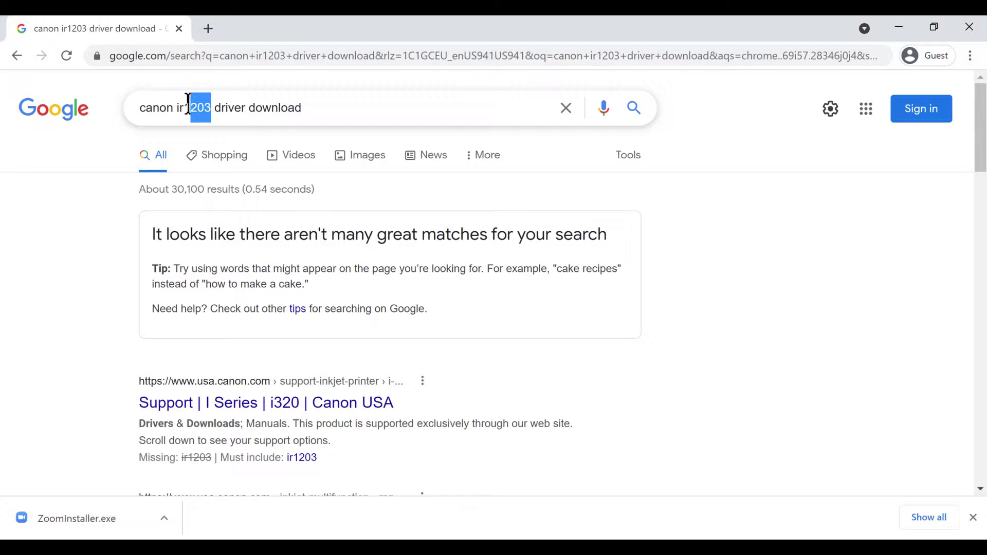
{"action": "key", "text": "BackSpace"}
{"action": "key", "text": "BackSpace"}
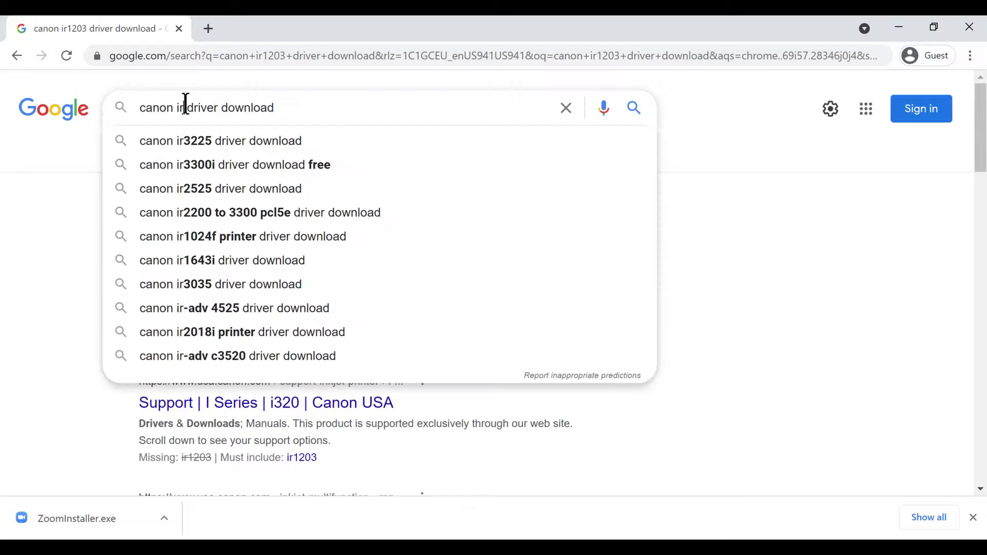
{"action": "key", "text": "Down"}
{"action": "key", "text": "Return"}
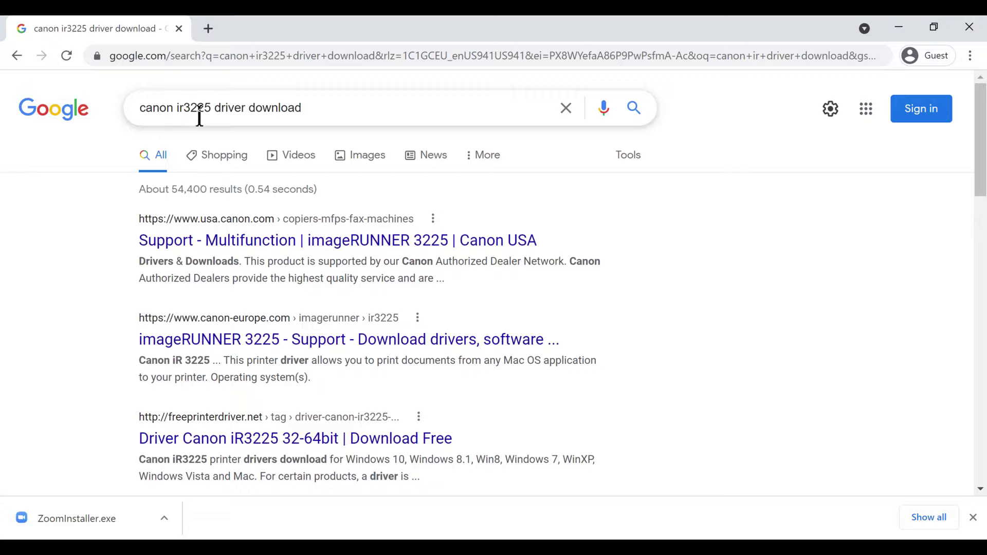
Step: Select words in the 'canon ir3225 driver download' query, then dismiss the suggestions
{"action": "double_click", "coordinate": [172, 109]}
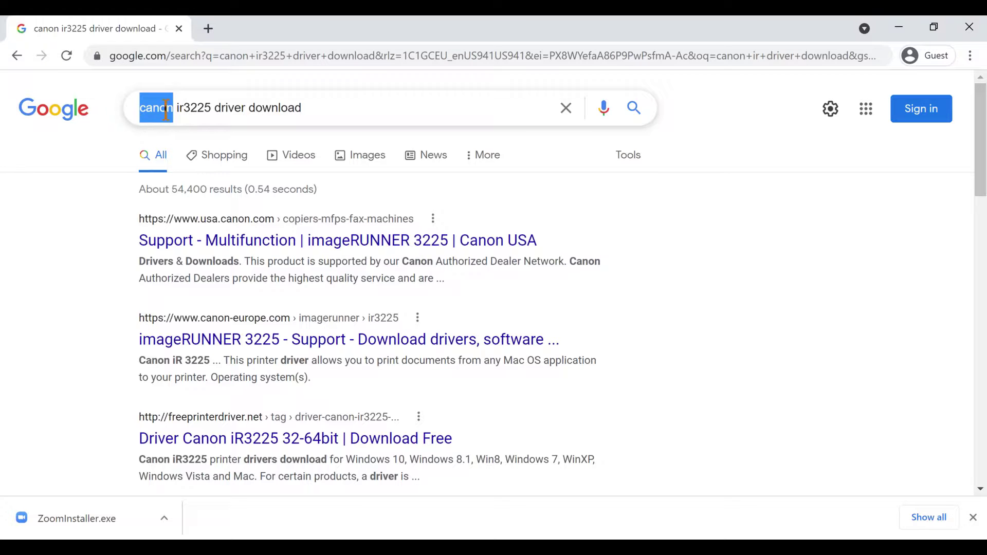
{"action": "left_click_drag", "start_coordinate": [178, 110], "coordinate": [209, 112]}
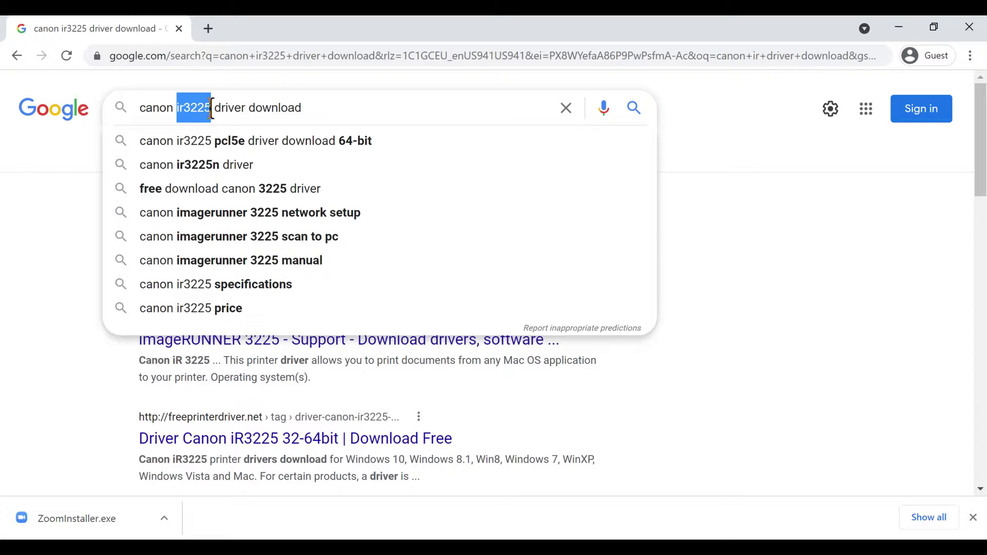
{"action": "left_click", "coordinate": [215, 109]}
{"action": "left_click_drag", "start_coordinate": [215, 109], "coordinate": [309, 109]}
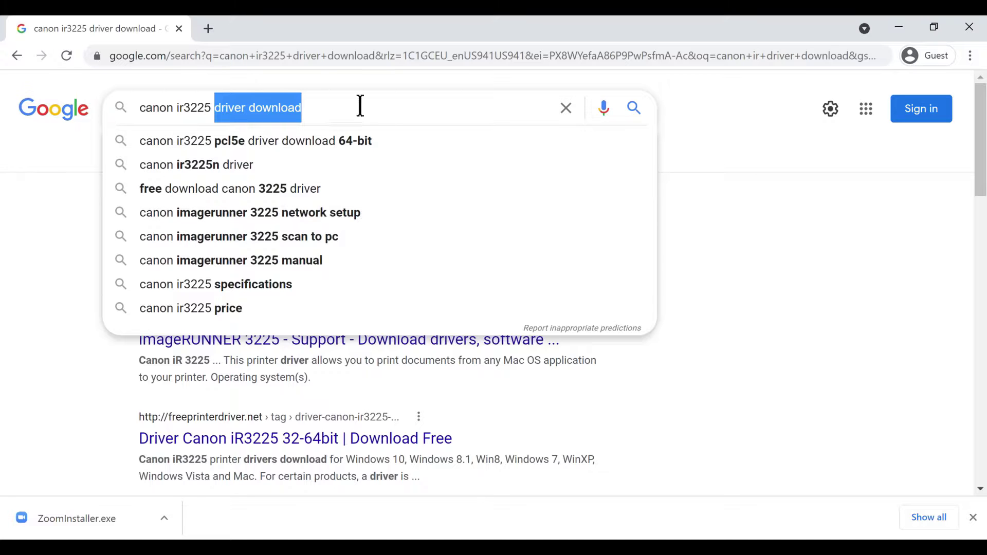
{"action": "left_click", "coordinate": [301, 86]}
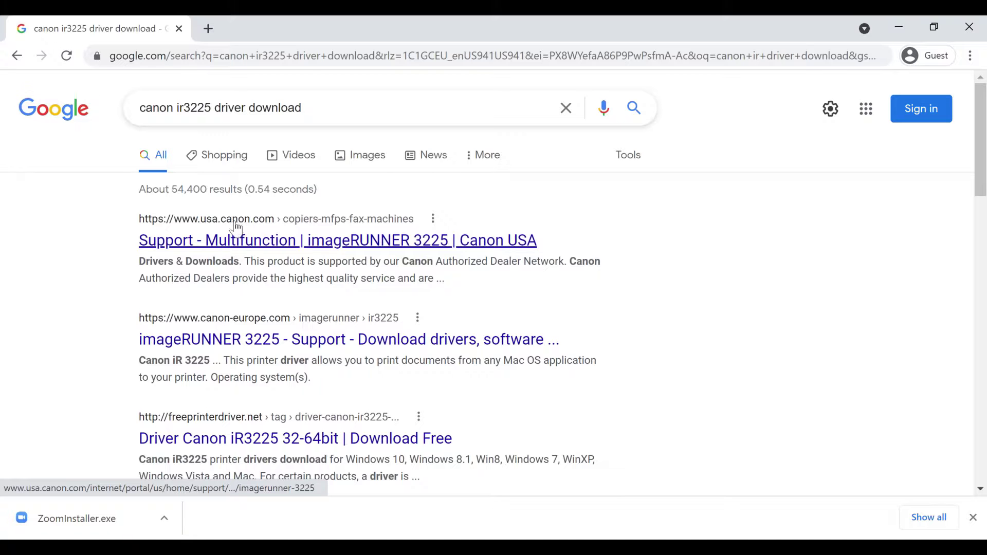
Step: Download PPDv4.70_Win.exe from Canon's imageRUNNER 3225 Drivers & Downloads page, then open a blank tab
{"action": "left_click", "coordinate": [272, 246]}
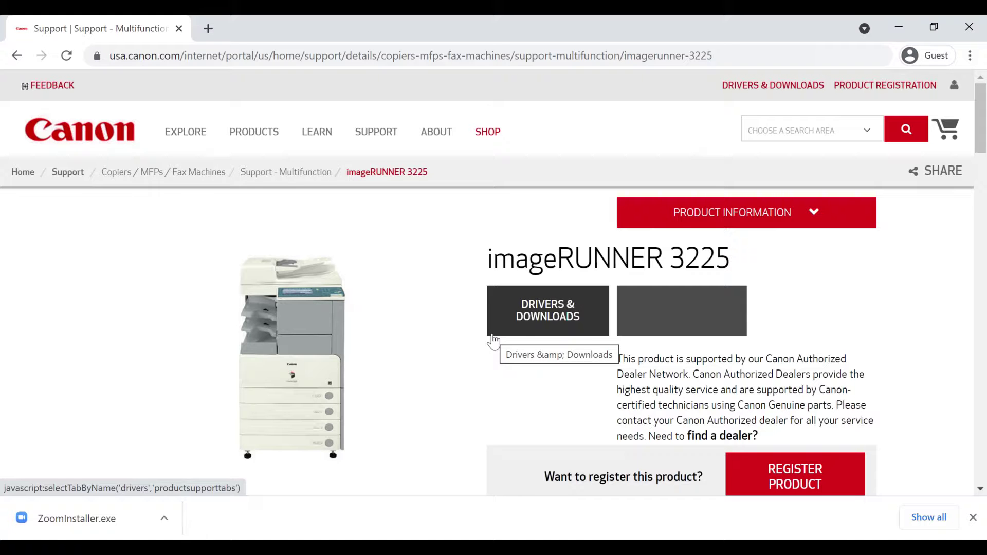
{"action": "left_click", "coordinate": [528, 325]}
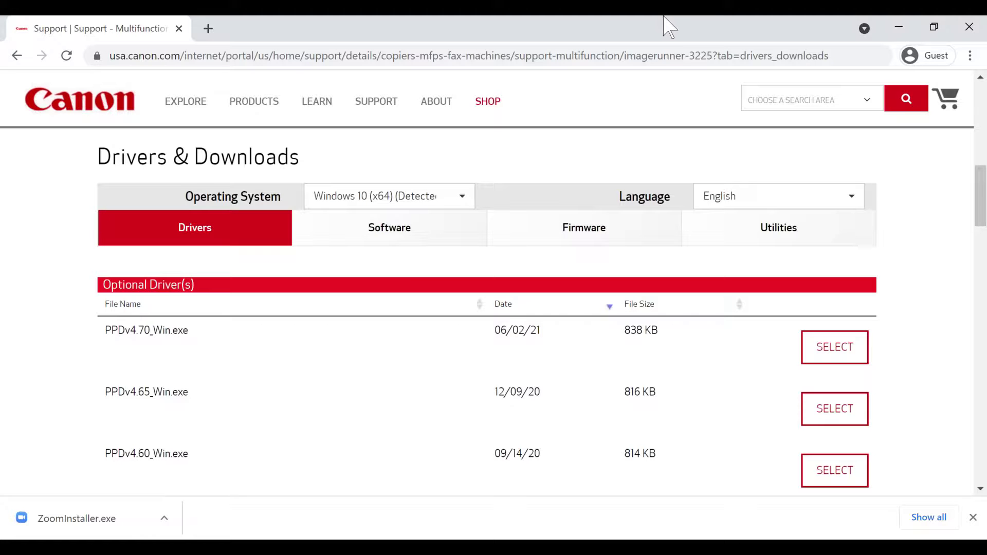
{"action": "left_click", "coordinate": [835, 355]}
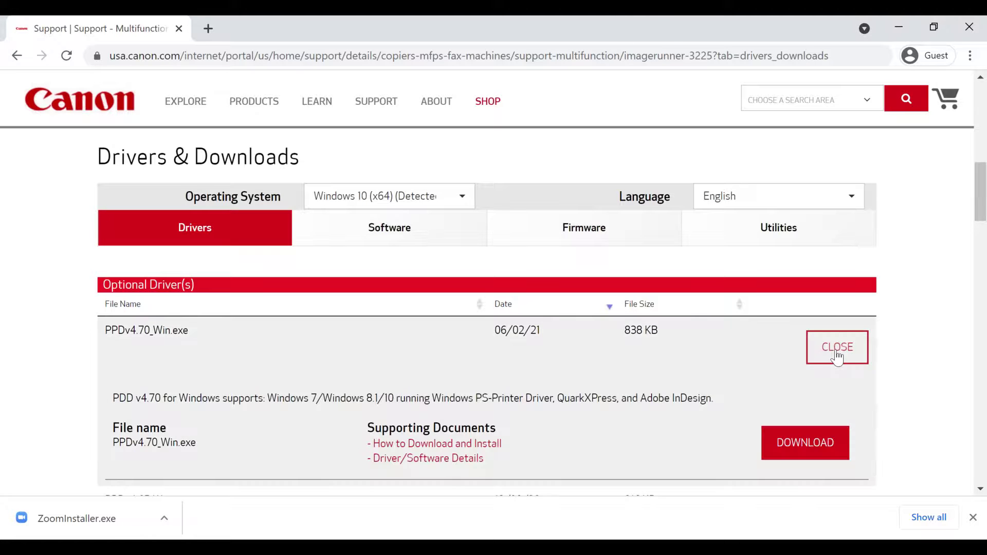
{"action": "left_click", "coordinate": [795, 445]}
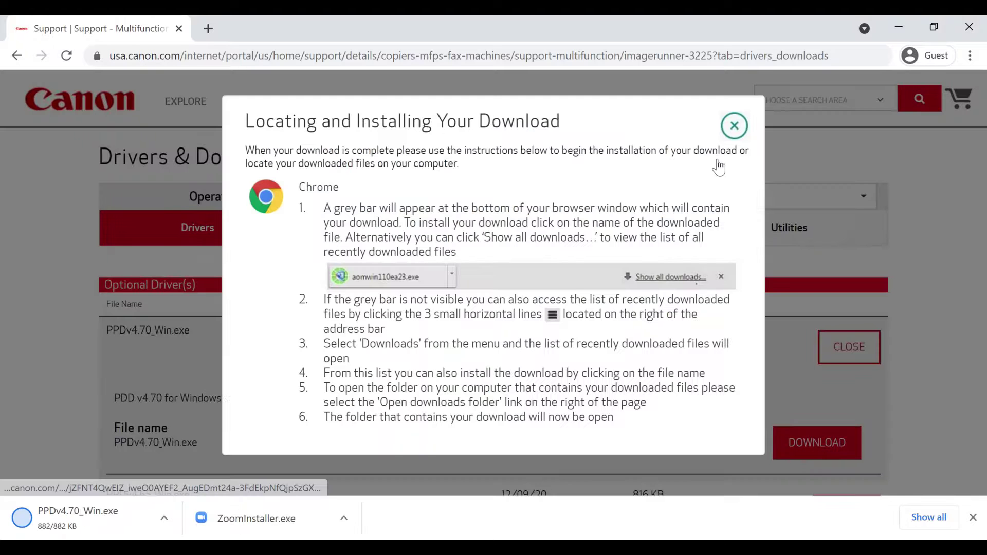
{"action": "left_click", "coordinate": [734, 127]}
{"action": "left_click", "coordinate": [208, 29]}
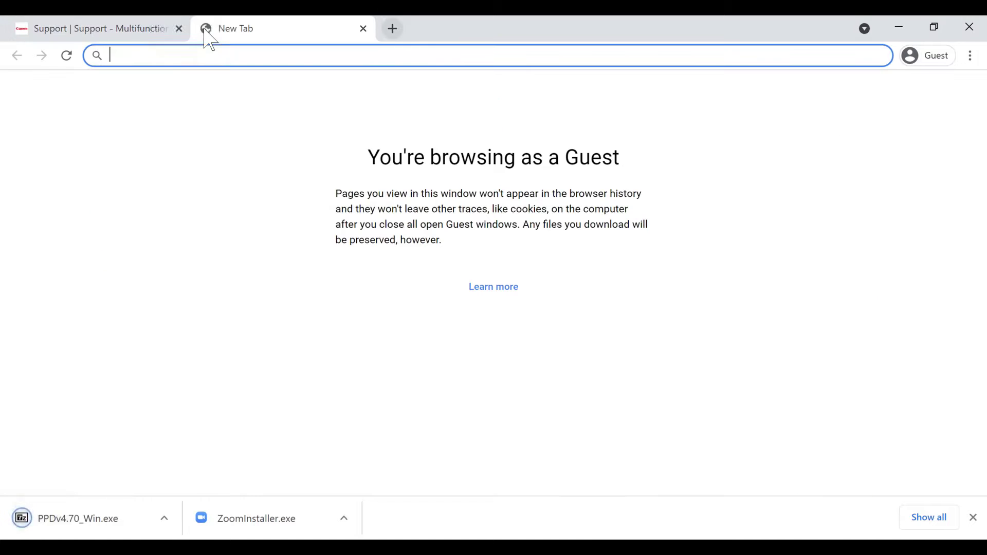
Step: Upload PPDv4.70_Win.exe to virustotal.com and review the report showing 3 of 68 vendors flagging it
{"action": "type", "text": "virustotal.com"}
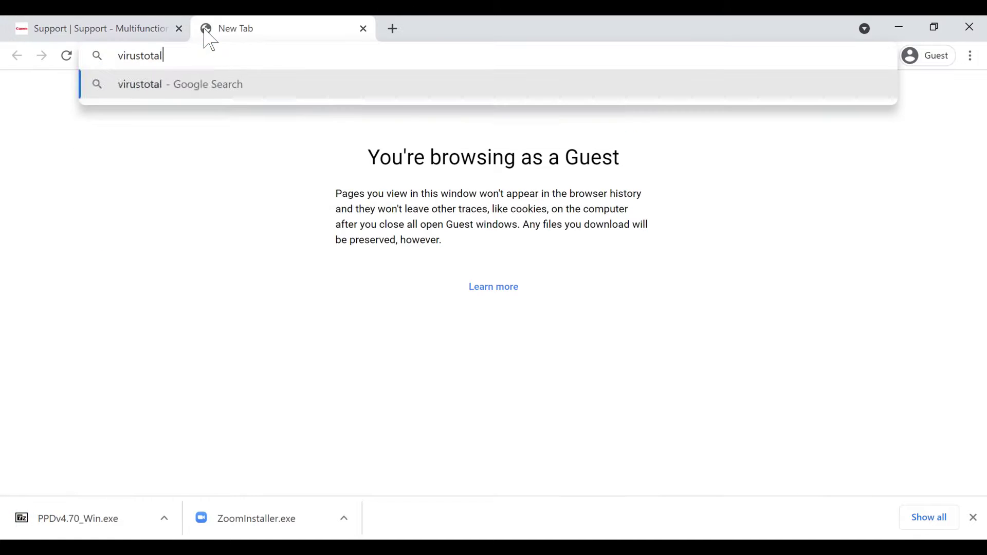
{"action": "key", "text": "Return"}
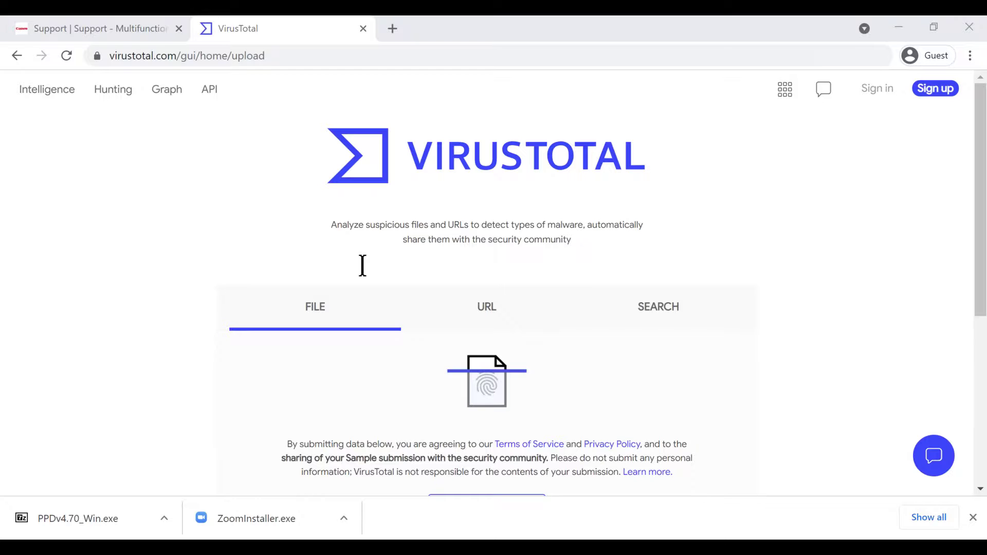
{"action": "scroll", "coordinate": [373, 476], "scroll_direction": "down", "scroll_amount": 1}
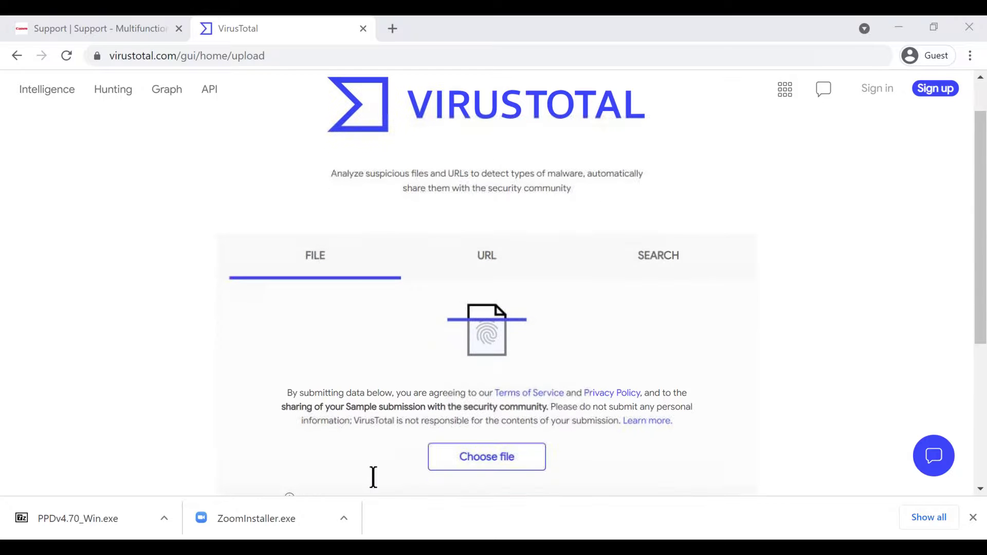
{"action": "left_click", "coordinate": [477, 469]}
{"action": "double_click", "coordinate": [217, 116]}
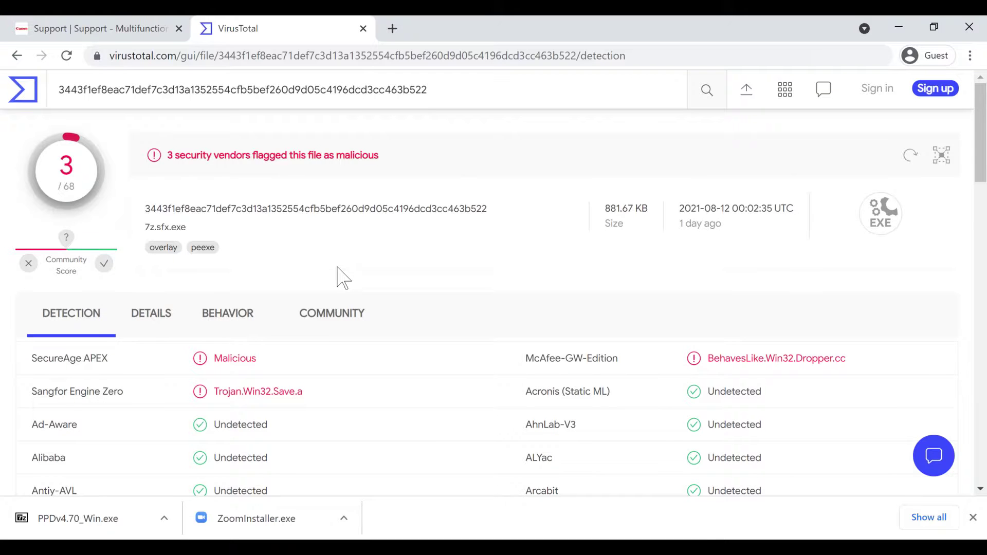
{"action": "scroll", "coordinate": [343, 278], "scroll_direction": "down", "scroll_amount": 1}
{"action": "scroll", "coordinate": [343, 277], "scroll_direction": "up", "scroll_amount": 1}
Step: Close the VirusTotal tab and open a new tab beside the Canon drivers page
{"action": "left_click", "coordinate": [363, 29]}
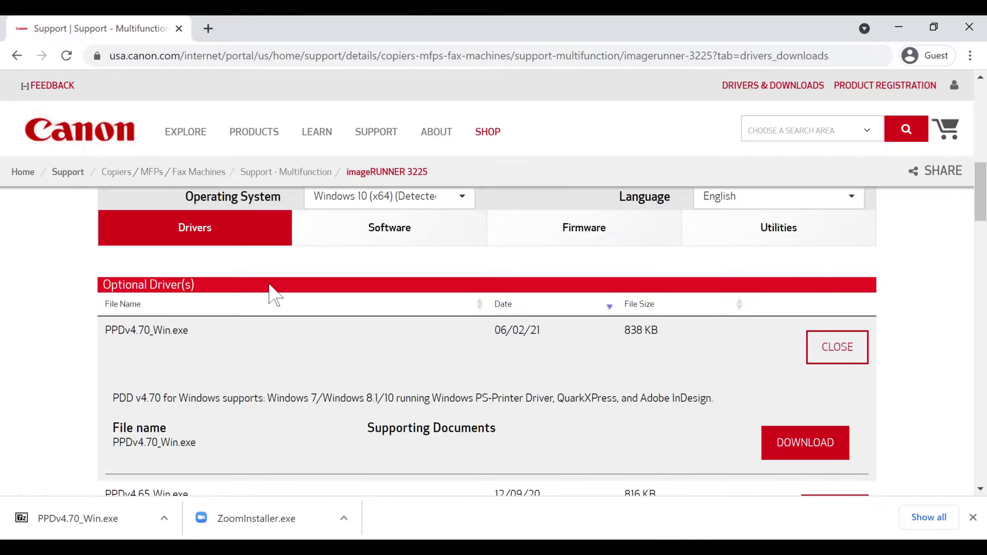
{"action": "scroll", "coordinate": [275, 294], "scroll_direction": "up", "scroll_amount": 1}
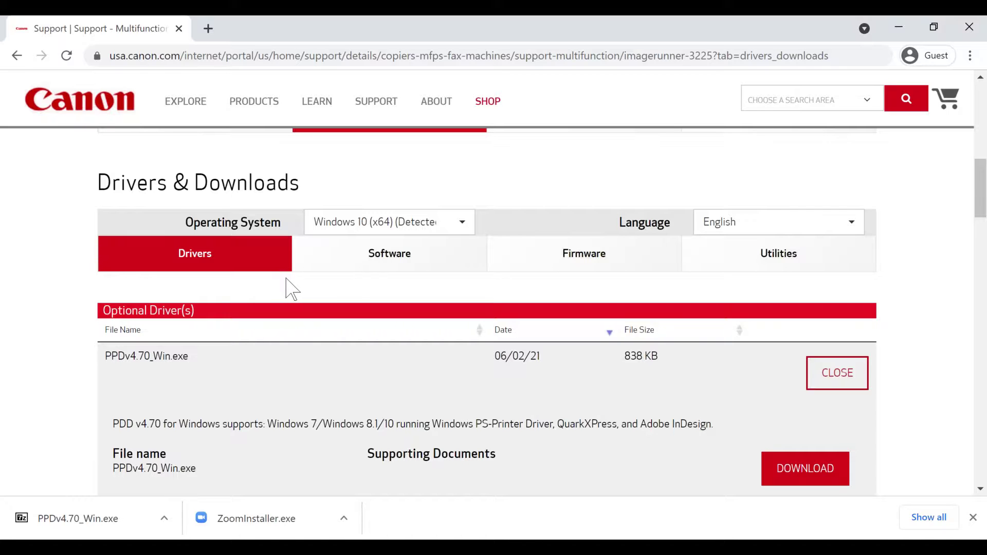
{"action": "left_click", "coordinate": [208, 28]}
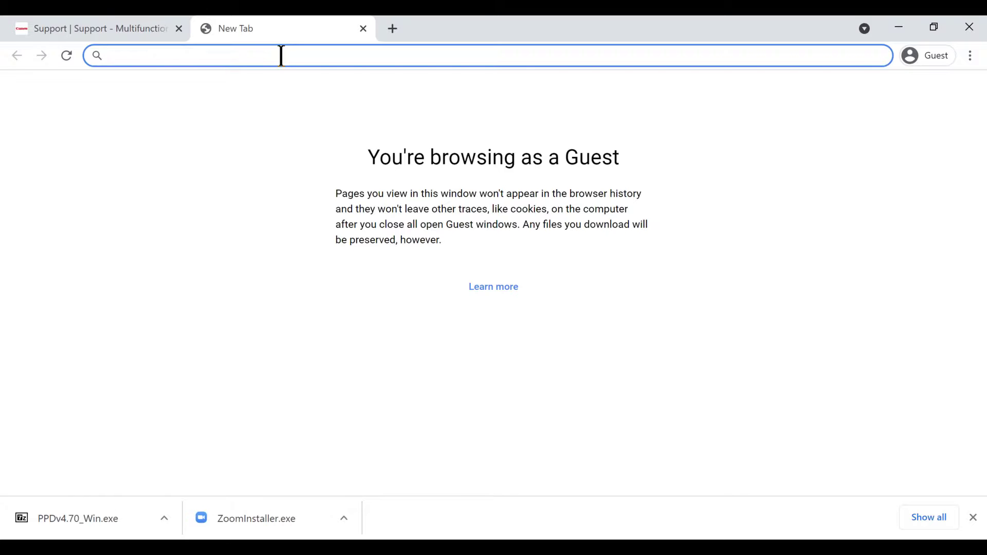
Step: Close the empty New Tab, leaving only Canon's Drivers & Downloads page
{"action": "left_click", "coordinate": [363, 29]}
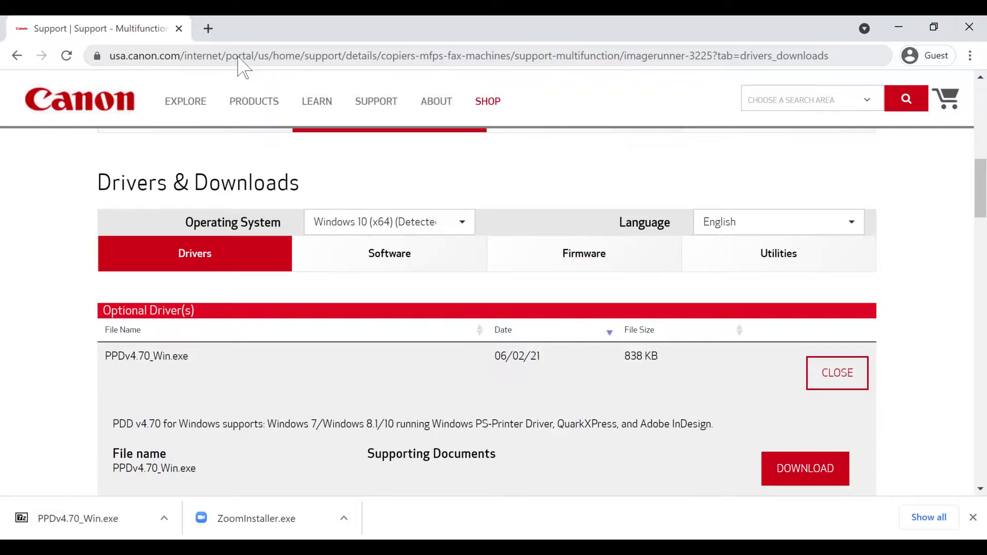
Step: Load google.com, start signing in, and submit the Google account email
{"action": "left_click", "coordinate": [238, 57]}
{"action": "type", "text": "google.com"}
{"action": "key", "text": "Return"}
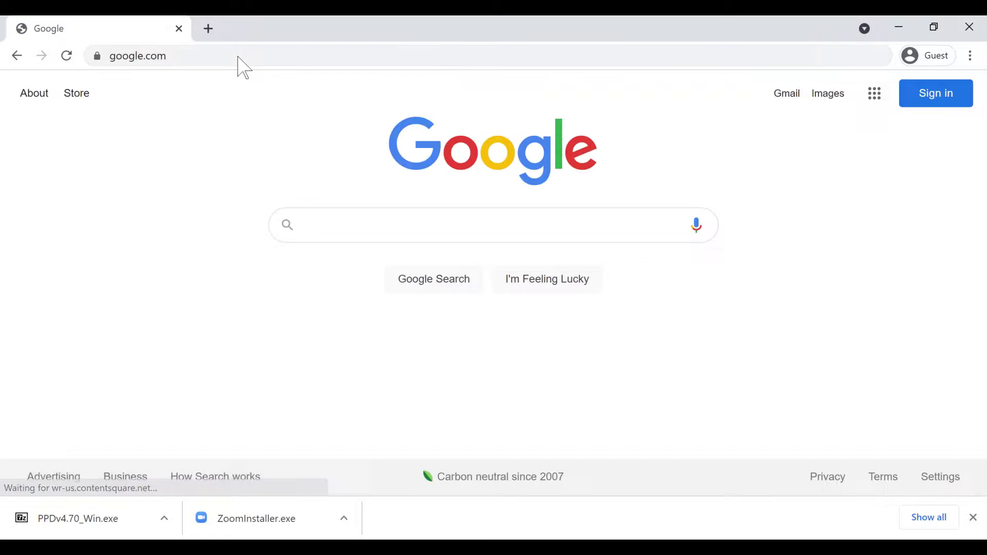
{"action": "left_click", "coordinate": [940, 99]}
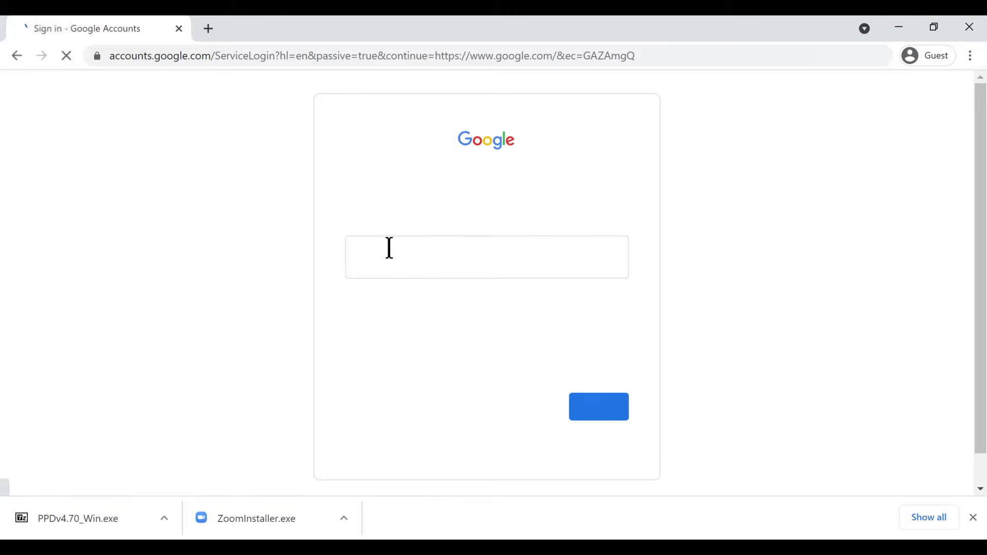
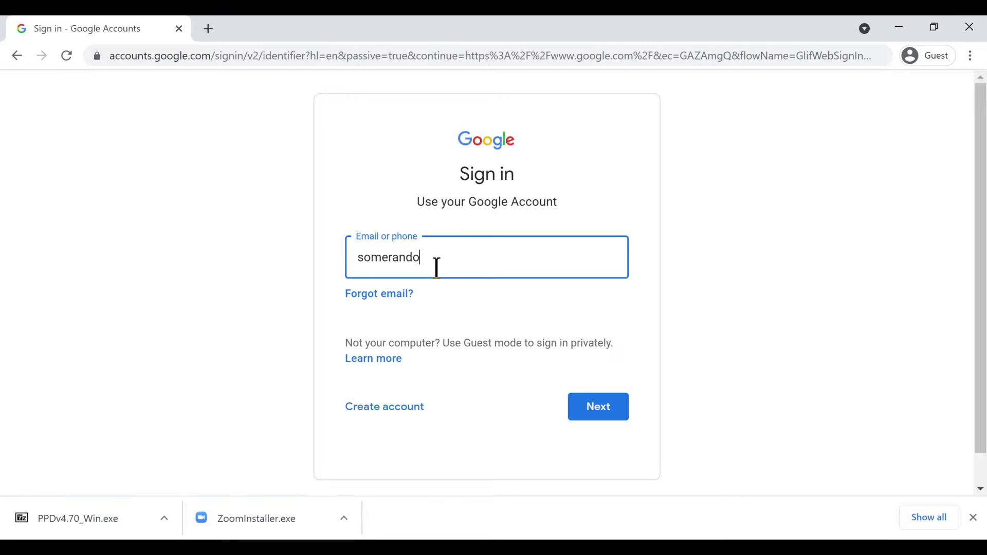
{"action": "key", "text": "Return"}
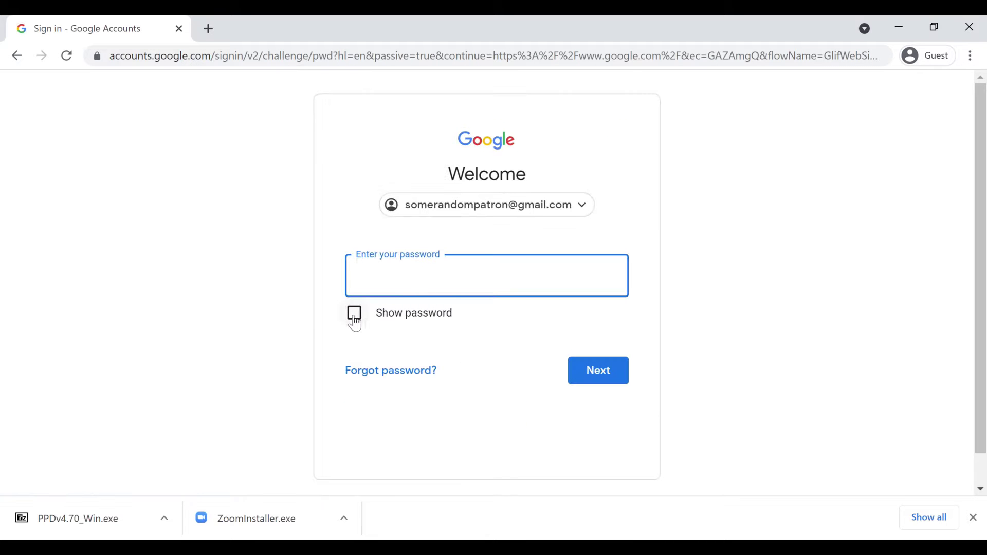
Step: Enter the account password with Show password ticked and complete the sign-in
{"action": "left_click", "coordinate": [355, 321]}
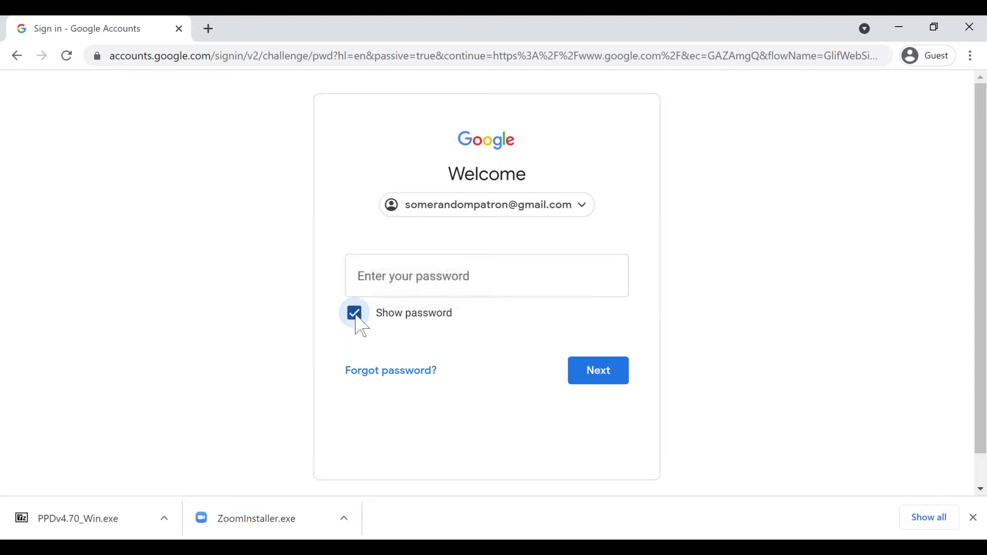
{"action": "left_click", "coordinate": [455, 289]}
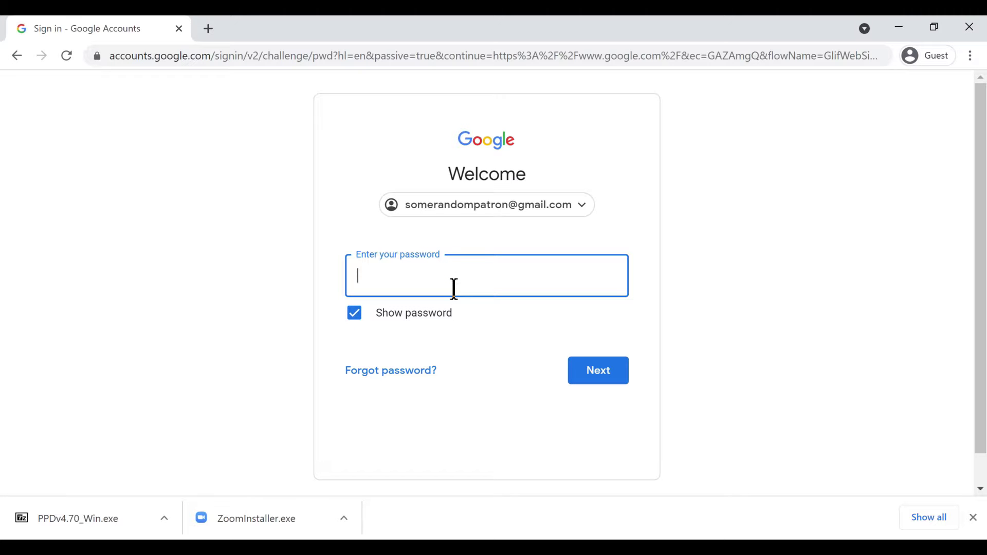
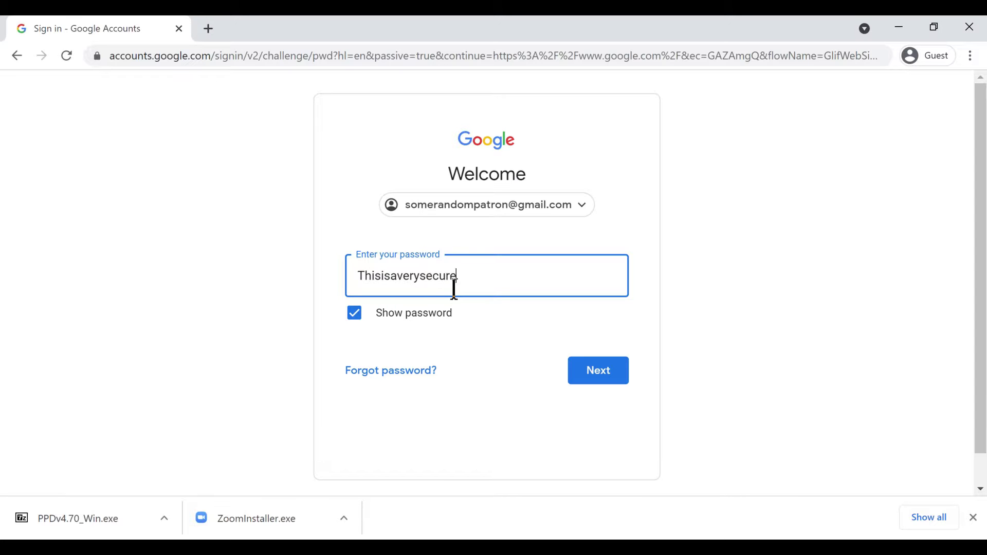
{"action": "left_click", "coordinate": [591, 382]}
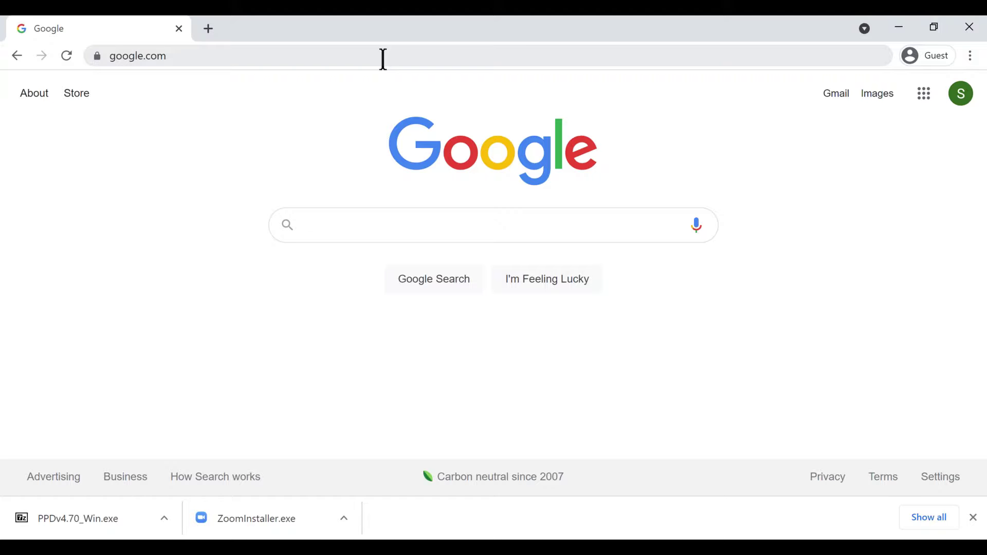
{"action": "type", "text": "e.com"}
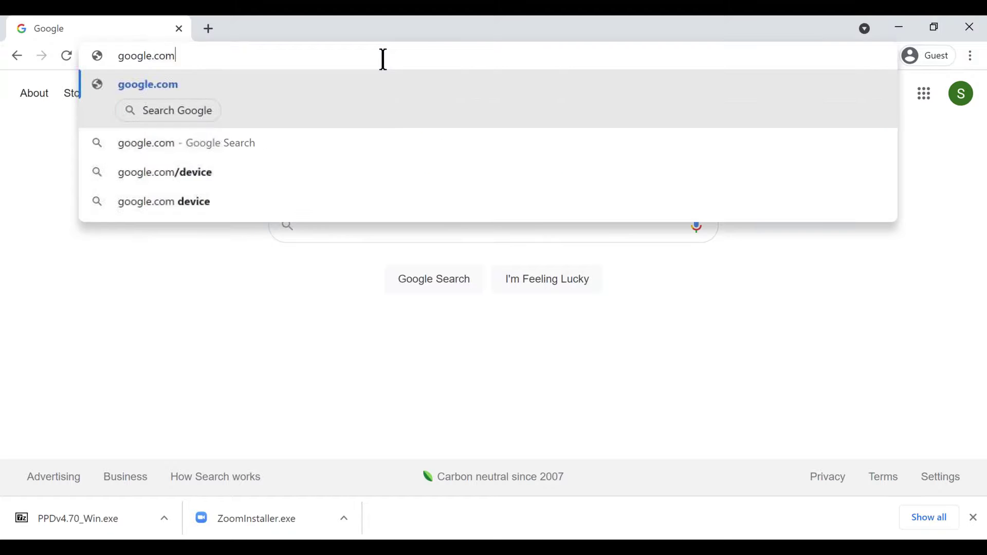
{"action": "key", "text": "Return"}
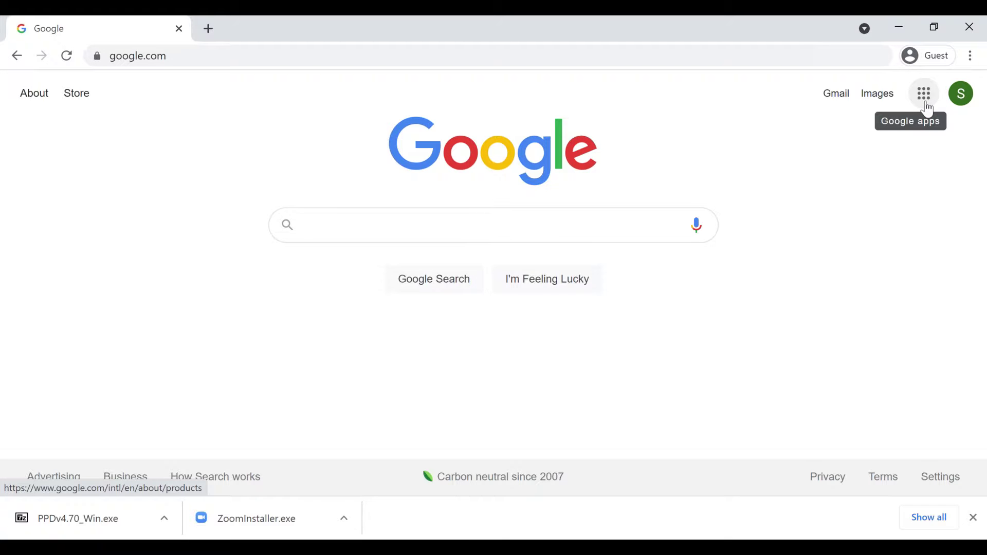
Step: Scroll the Google apps grid down to Docs and launch Google Docs
{"action": "left_click", "coordinate": [927, 109]}
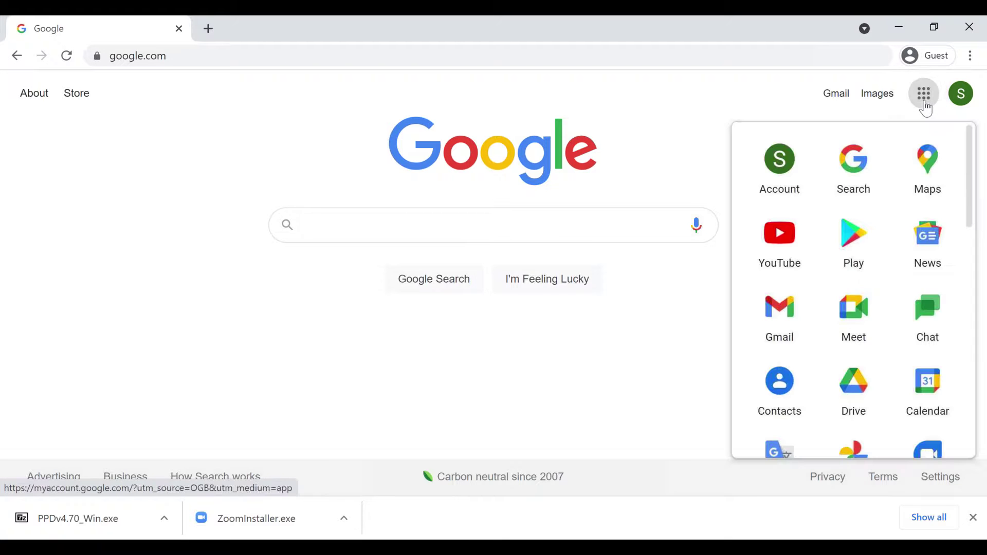
{"action": "key", "text": "Escape"}
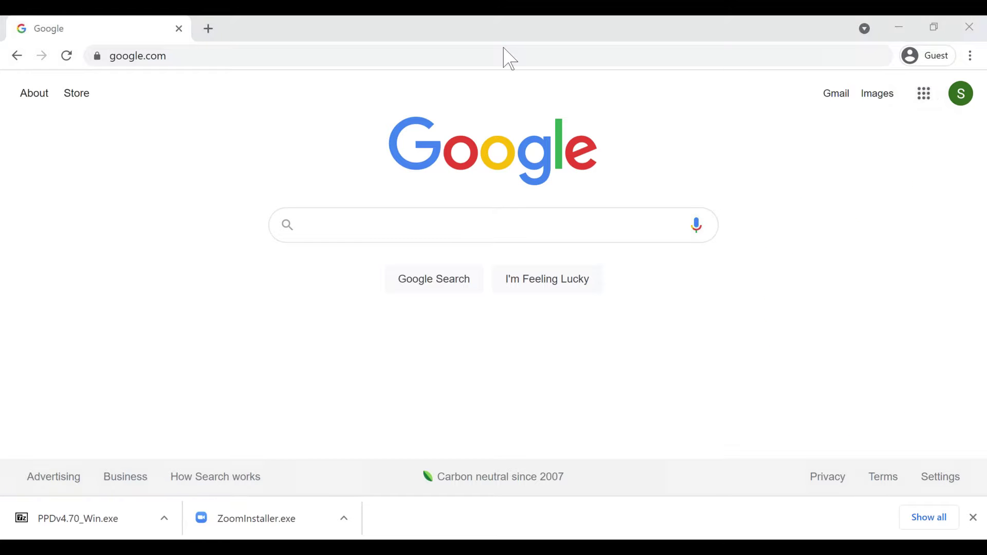
{"action": "left_click", "coordinate": [925, 99]}
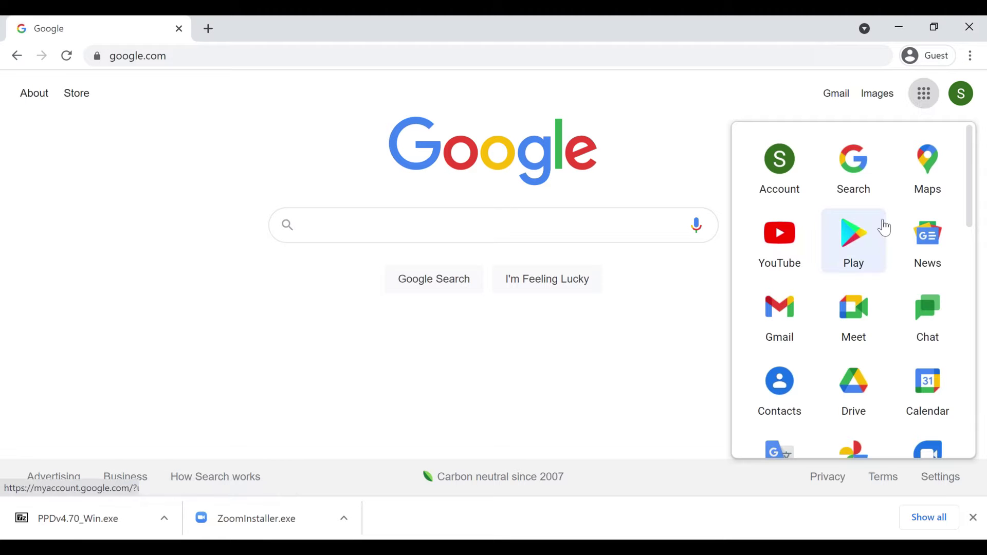
{"action": "scroll", "coordinate": [894, 304], "scroll_direction": "down", "scroll_amount": 3}
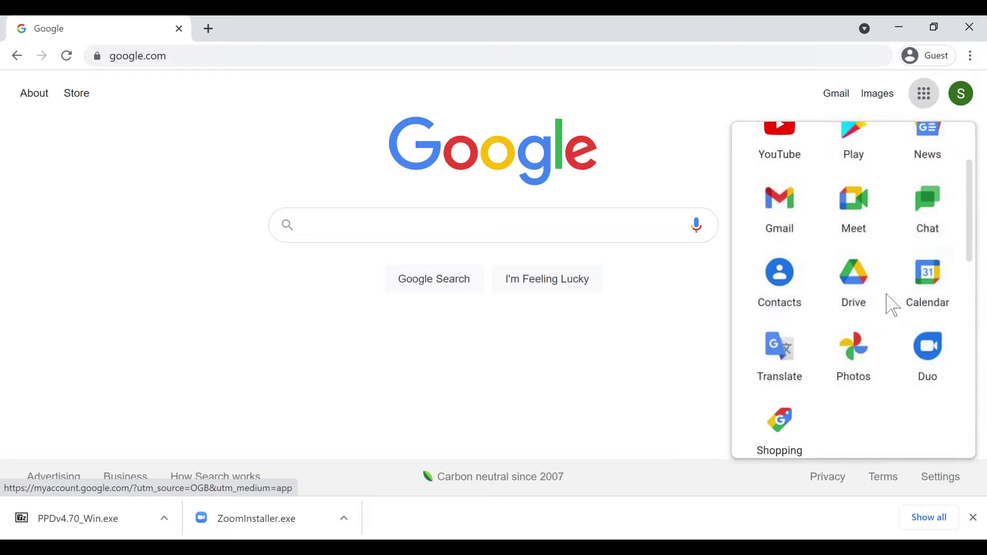
{"action": "scroll", "coordinate": [893, 304], "scroll_direction": "down", "scroll_amount": 3}
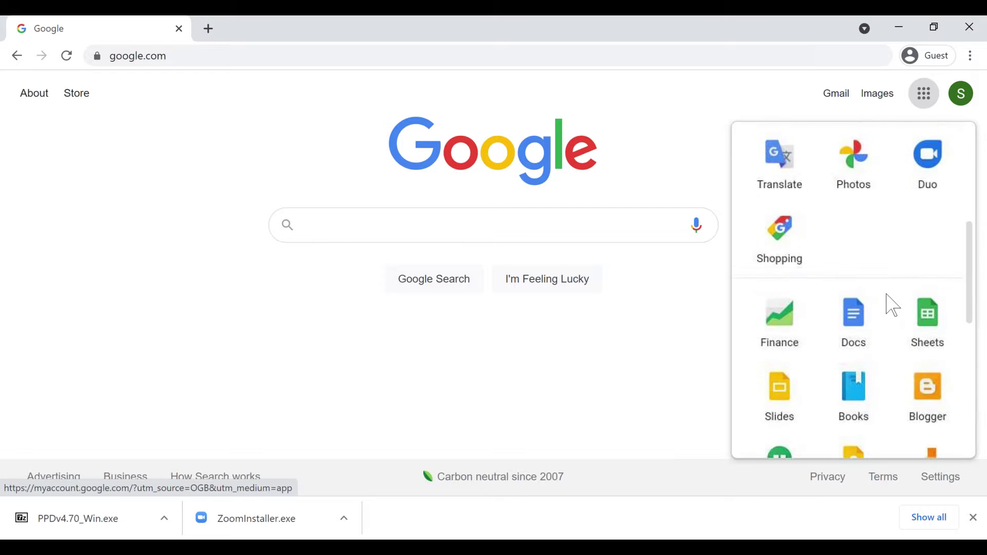
{"action": "scroll", "coordinate": [893, 305], "scroll_direction": "up", "scroll_amount": 6}
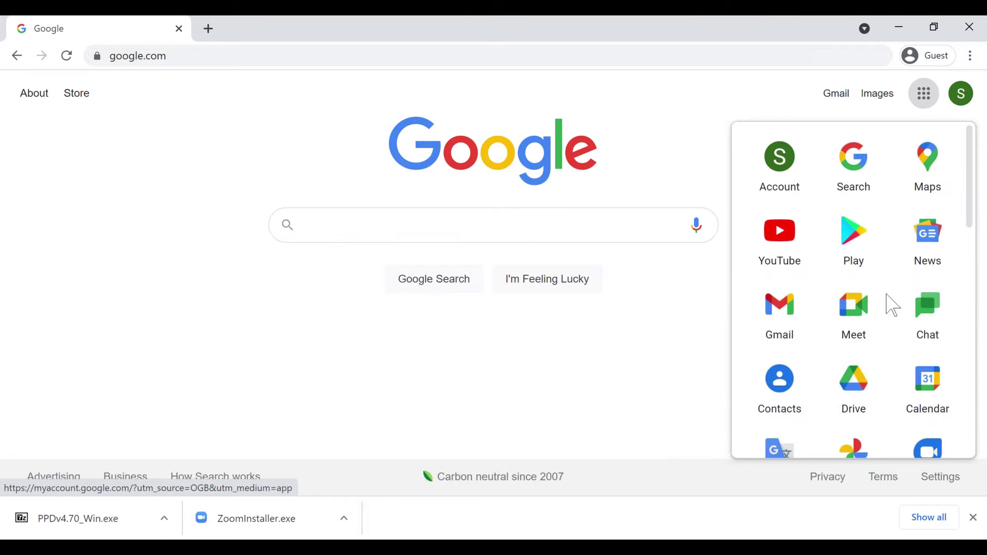
{"action": "scroll", "coordinate": [893, 304], "scroll_direction": "down", "scroll_amount": 4}
{"action": "scroll", "coordinate": [893, 305], "scroll_direction": "down", "scroll_amount": 1}
{"action": "scroll", "coordinate": [893, 305], "scroll_direction": "up", "scroll_amount": 4}
{"action": "scroll", "coordinate": [893, 305], "scroll_direction": "down", "scroll_amount": 4}
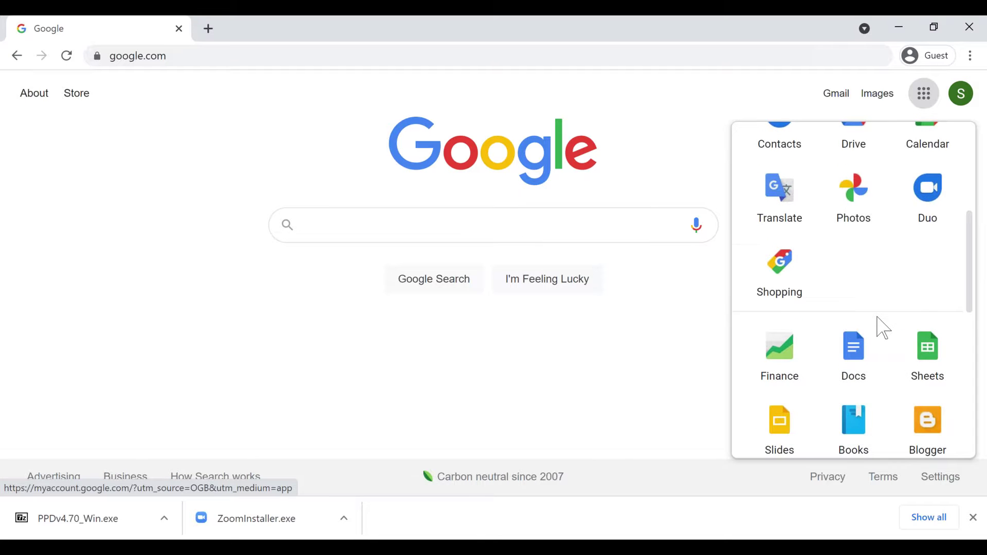
{"action": "scroll", "coordinate": [881, 327], "scroll_direction": "down", "scroll_amount": 1}
{"action": "left_click", "coordinate": [863, 302]}
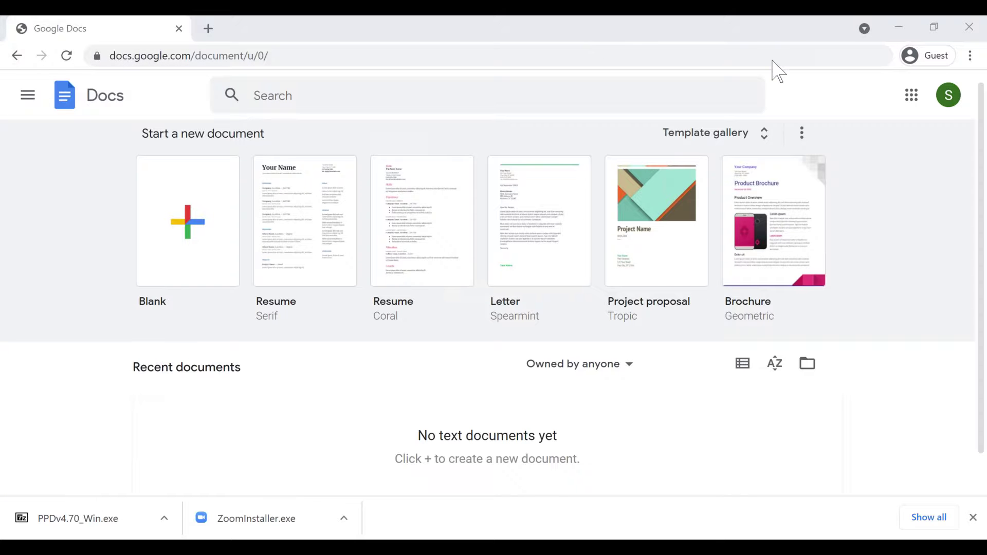
Step: Load docs.google.com and show the side menu listing Docs, Sheets, Slides and Forms
{"action": "left_click", "coordinate": [325, 51]}
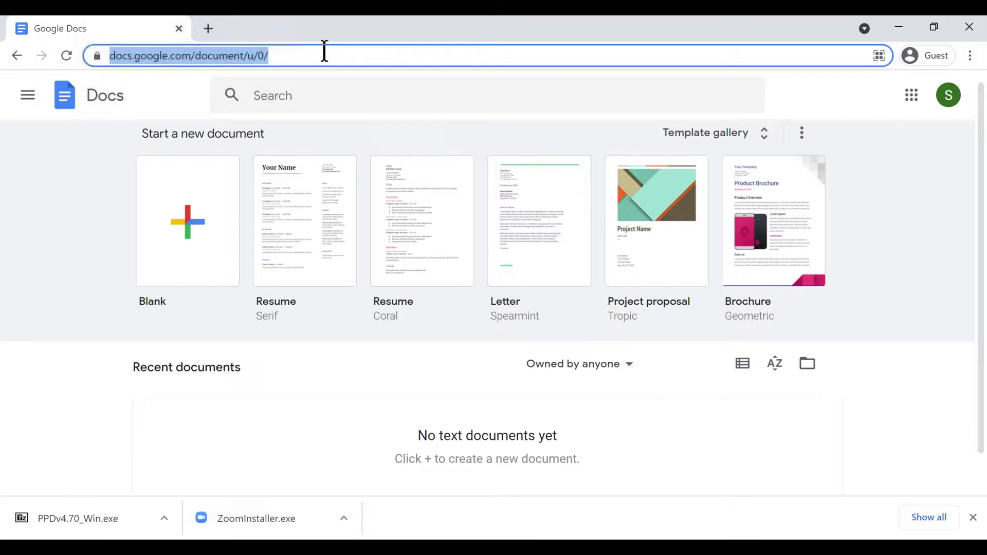
{"action": "type", "text": "docs."}
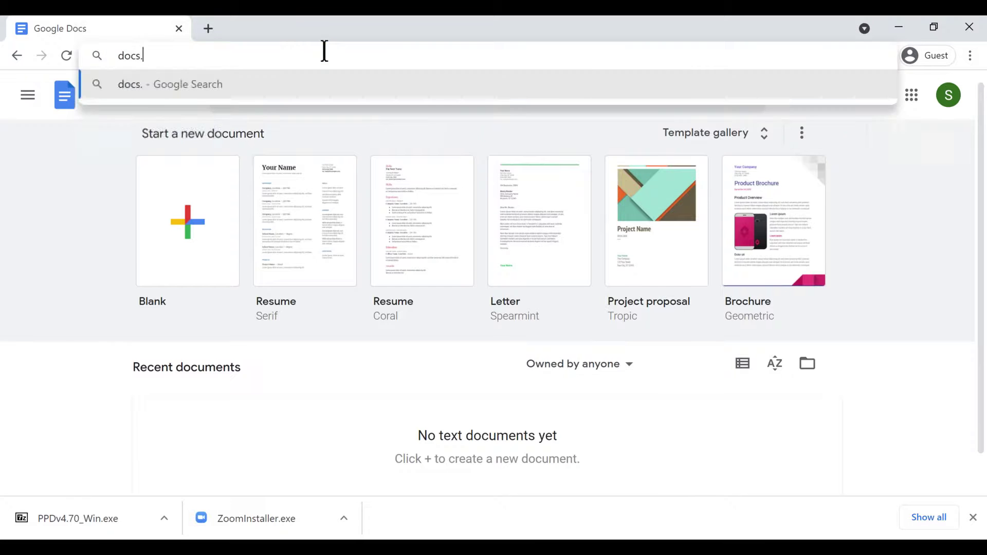
{"action": "type", "text": "google.com"}
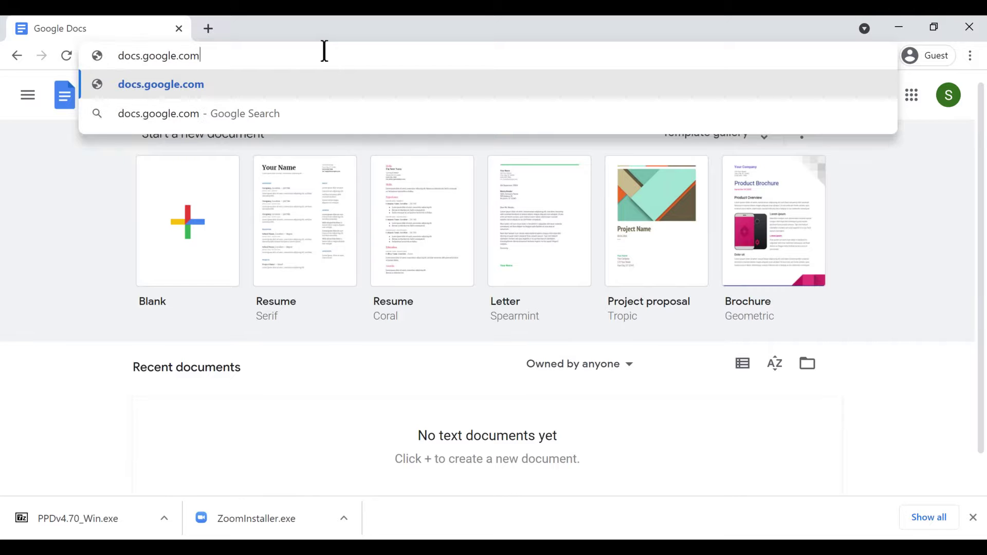
{"action": "key", "text": "Return"}
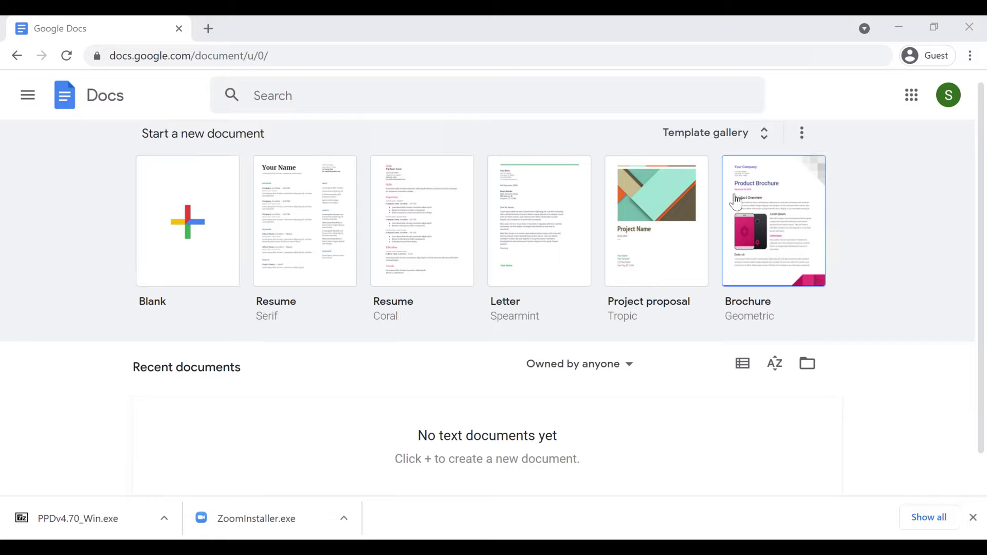
{"action": "left_click", "coordinate": [525, 94]}
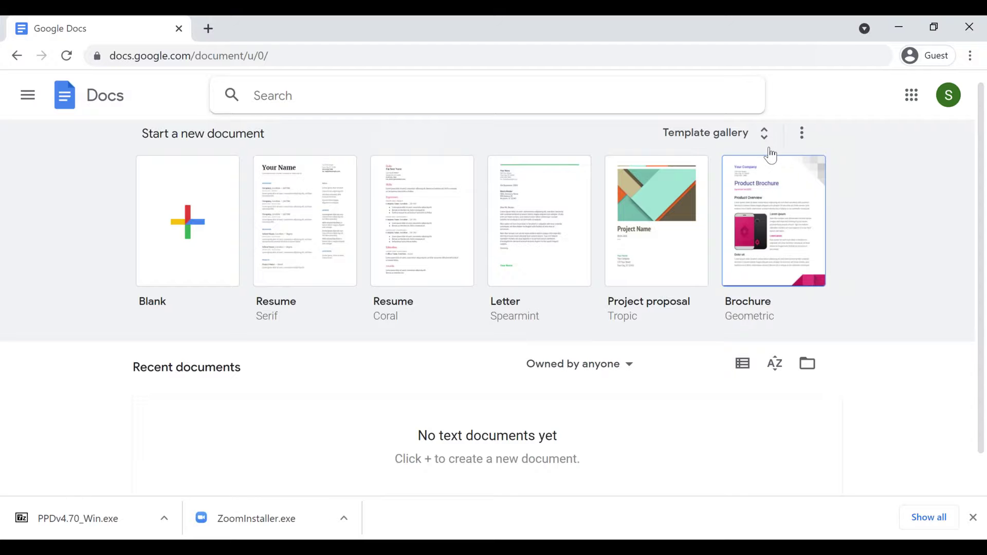
{"action": "scroll", "coordinate": [771, 156], "scroll_direction": "down", "scroll_amount": 1}
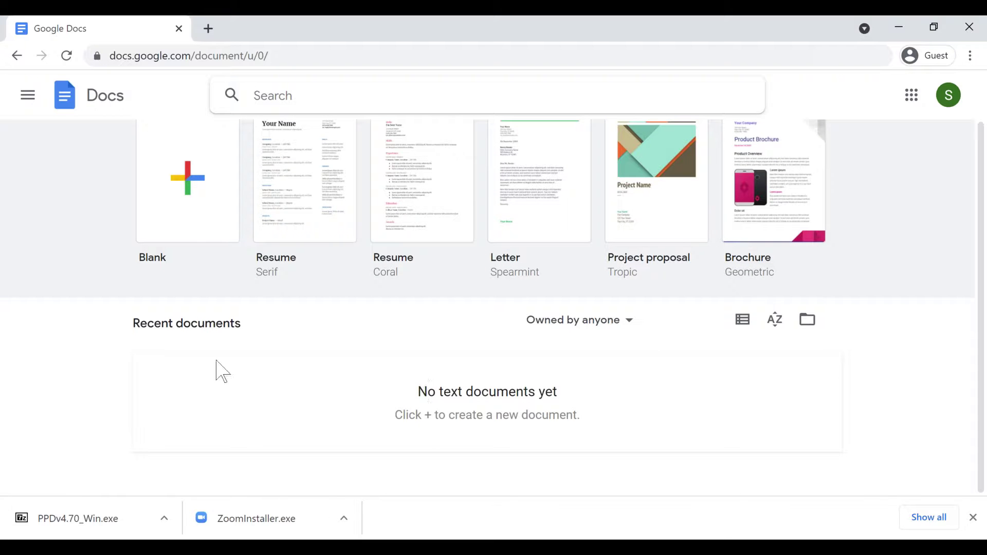
{"action": "left_click", "coordinate": [28, 101]}
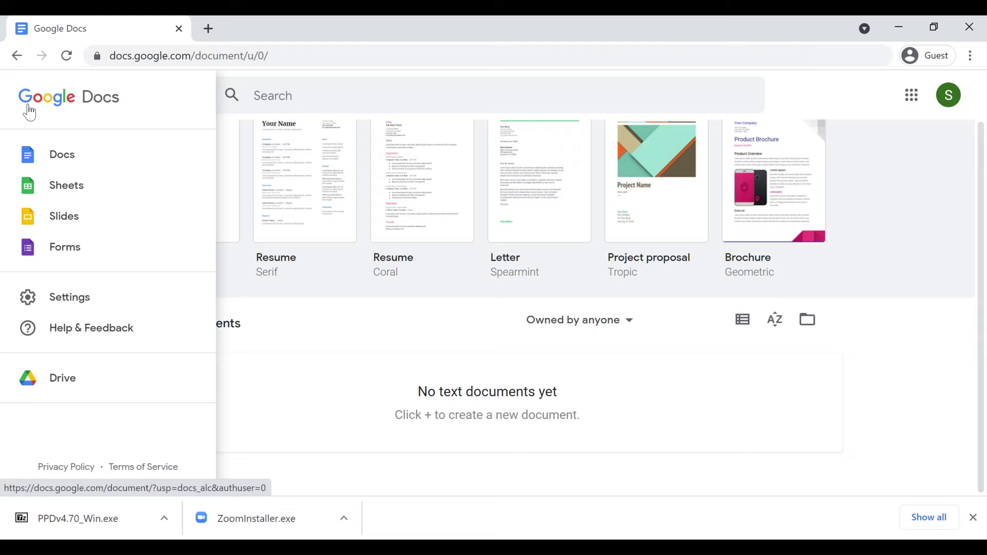
Step: Reopen the Docs navigation drawer and choose Sheets to load the Sheets home page
{"action": "left_click", "coordinate": [818, 87]}
{"action": "left_click", "coordinate": [28, 98]}
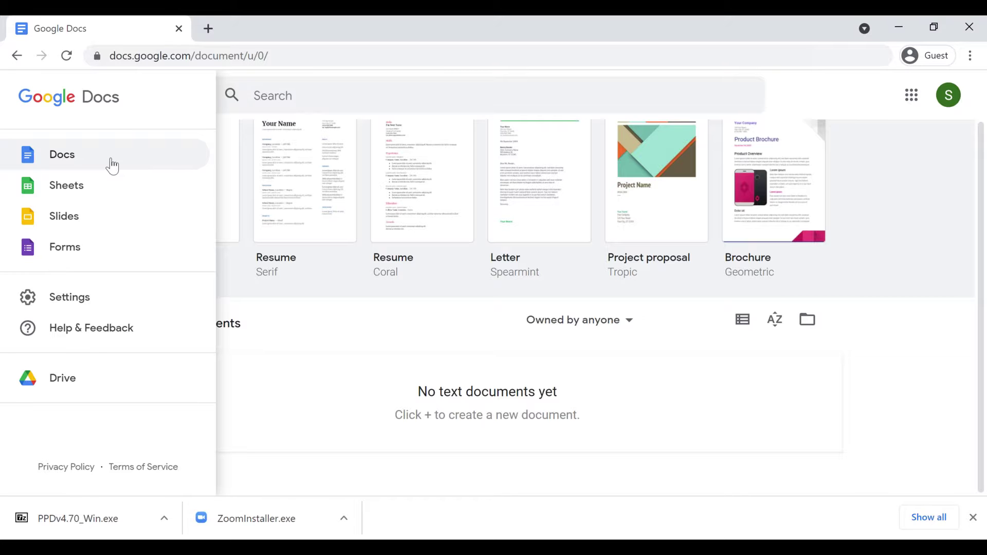
{"action": "left_click", "coordinate": [95, 188]}
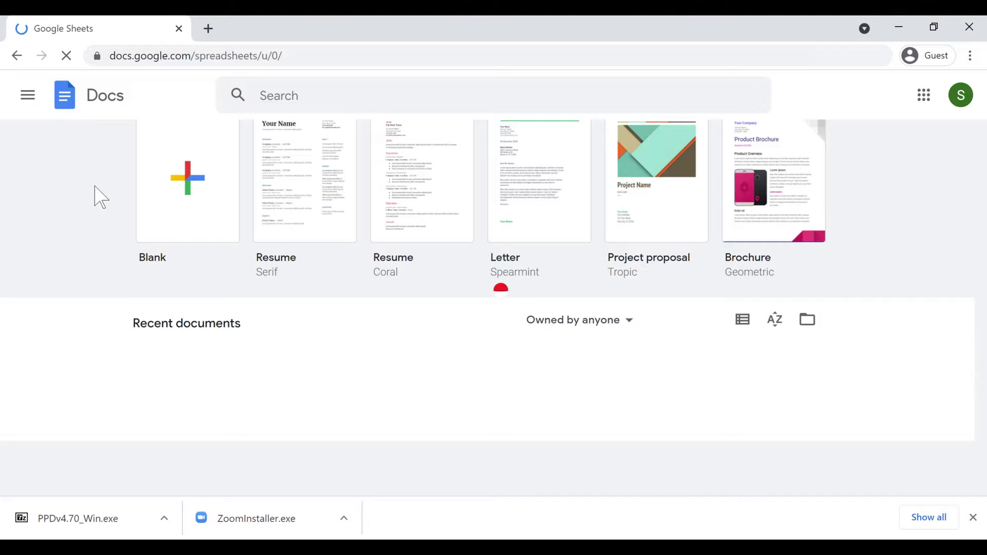
Step: Create a blank Untitled spreadsheet, dismiss the meeting tip, then open a new browser tab
{"action": "left_click", "coordinate": [226, 236]}
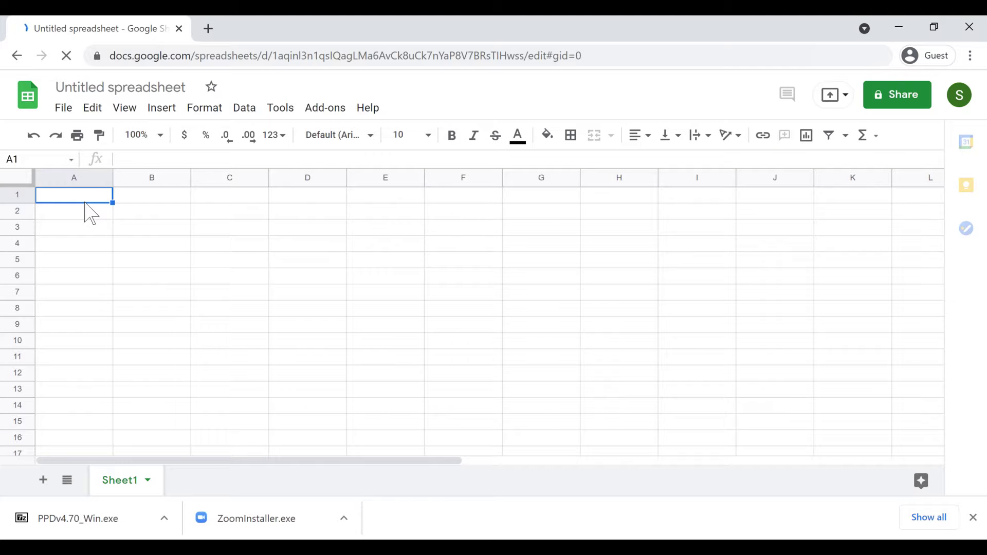
{"action": "left_click", "coordinate": [86, 206]}
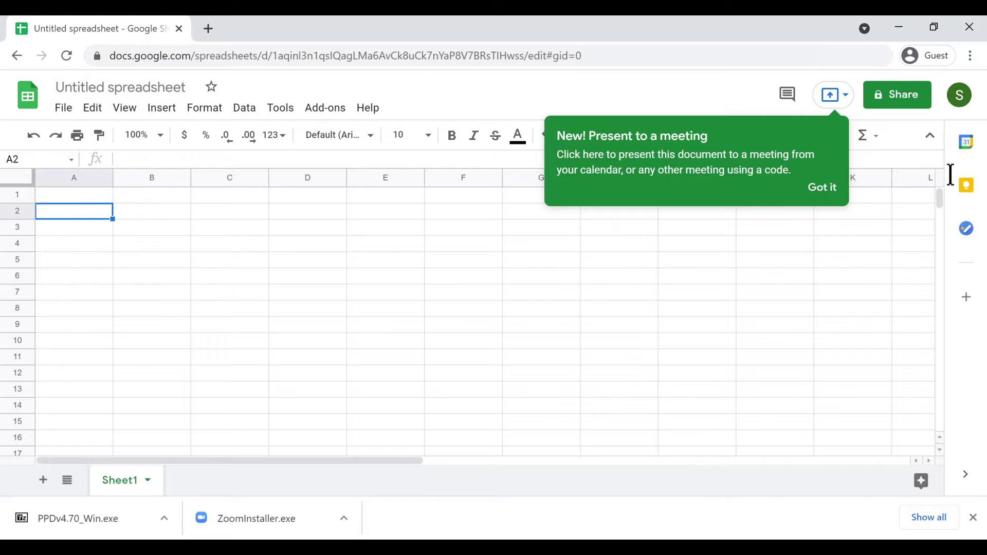
{"action": "left_click", "coordinate": [821, 189]}
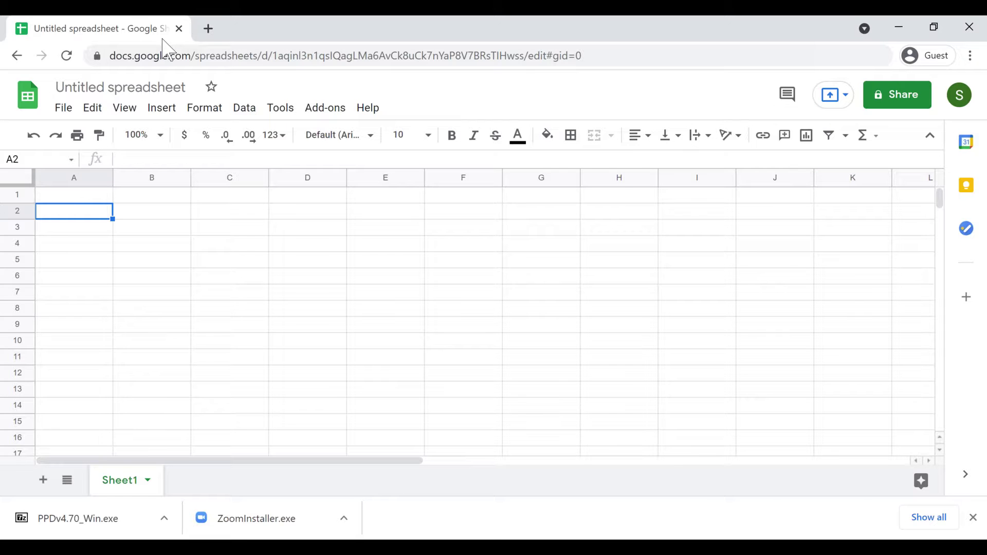
{"action": "left_click", "coordinate": [68, 196]}
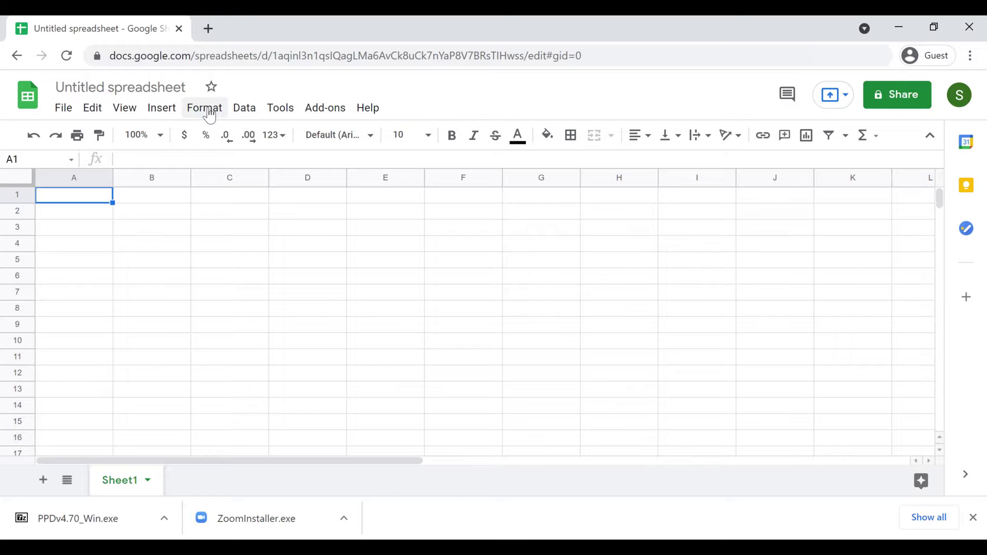
{"action": "left_click", "coordinate": [163, 109]}
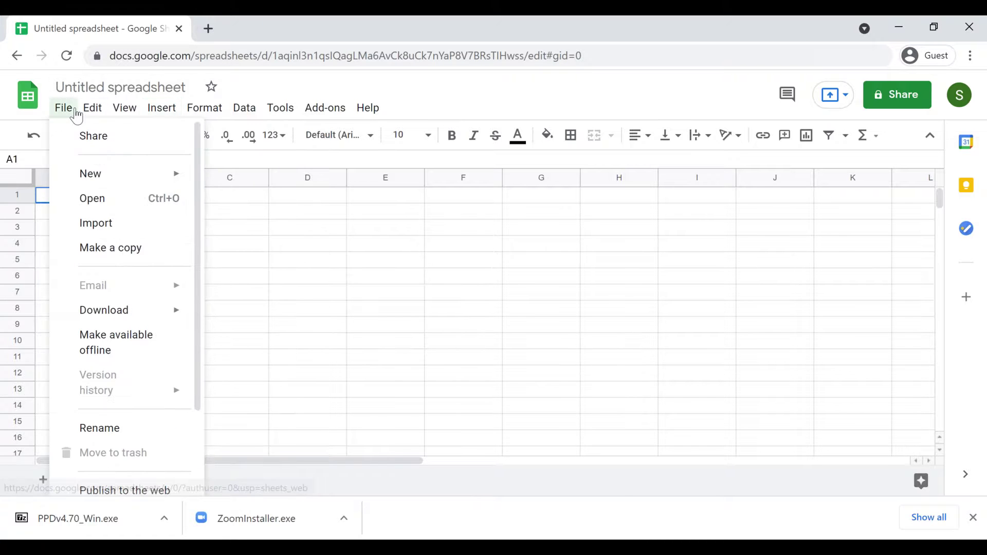
{"action": "left_click", "coordinate": [208, 28]}
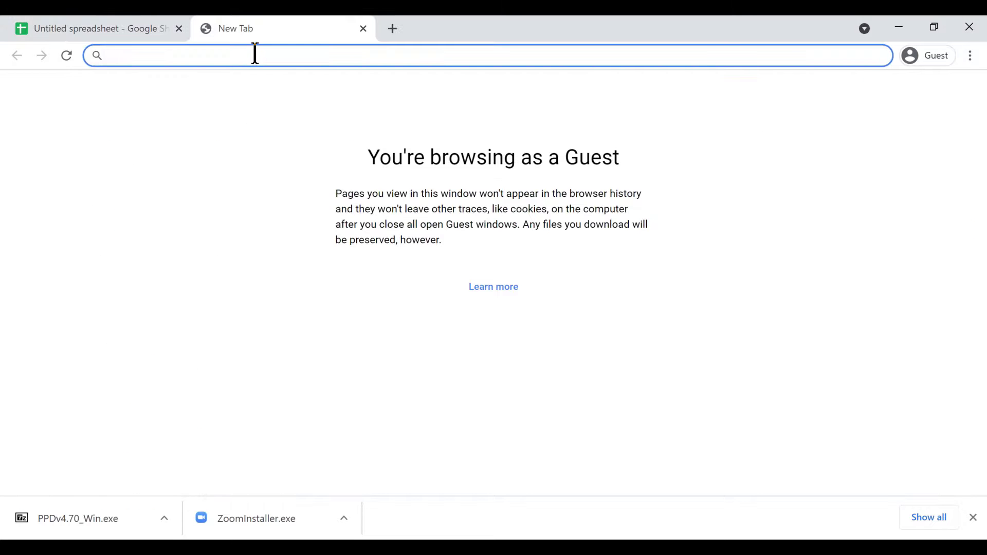
Step: Search 'google sheets how to create graph', read the results, and return to the Untitled spreadsheet
{"action": "type", "text": "google sheetrs"}
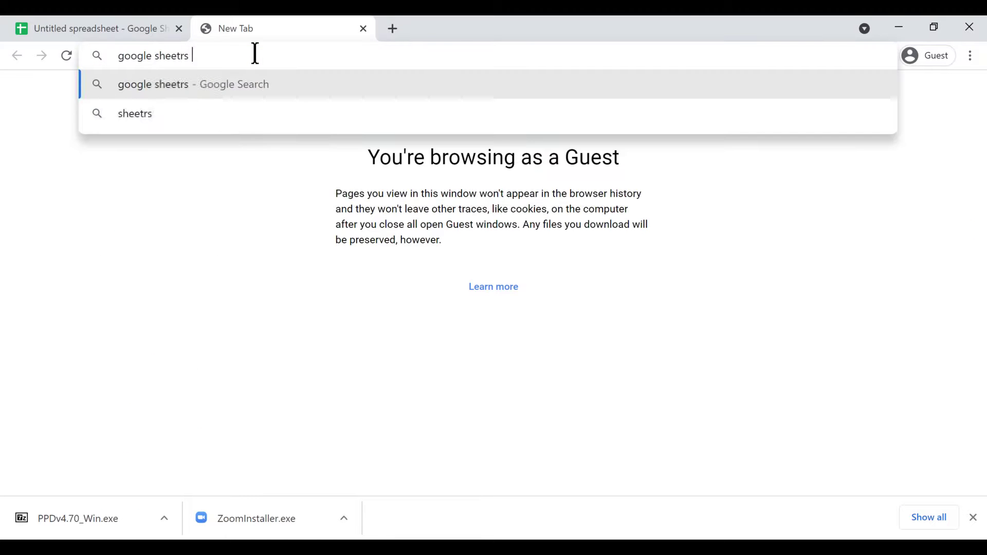
{"action": "key", "text": "BackSpace"}
{"action": "key", "text": "BackSpace"}
{"action": "type", "text": "s o"}
{"action": "key", "text": "BackSpace"}
{"action": "type", "text": "how"}
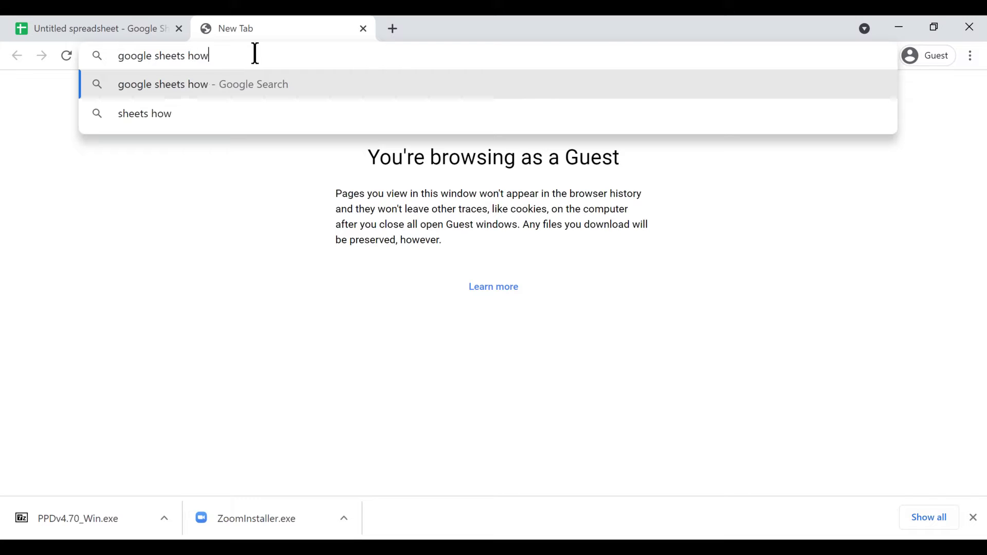
{"action": "type", "text": " to create graph"}
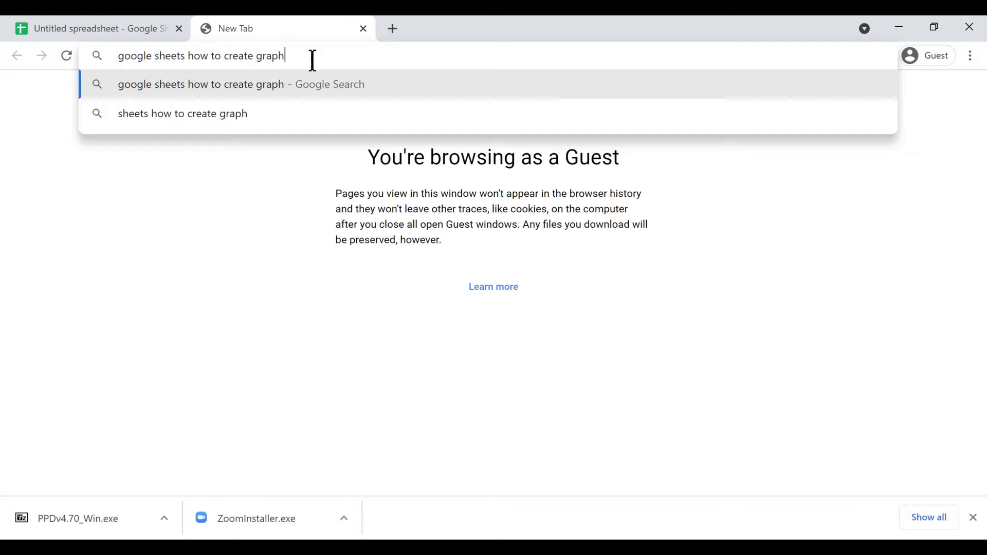
{"action": "key", "text": "Return"}
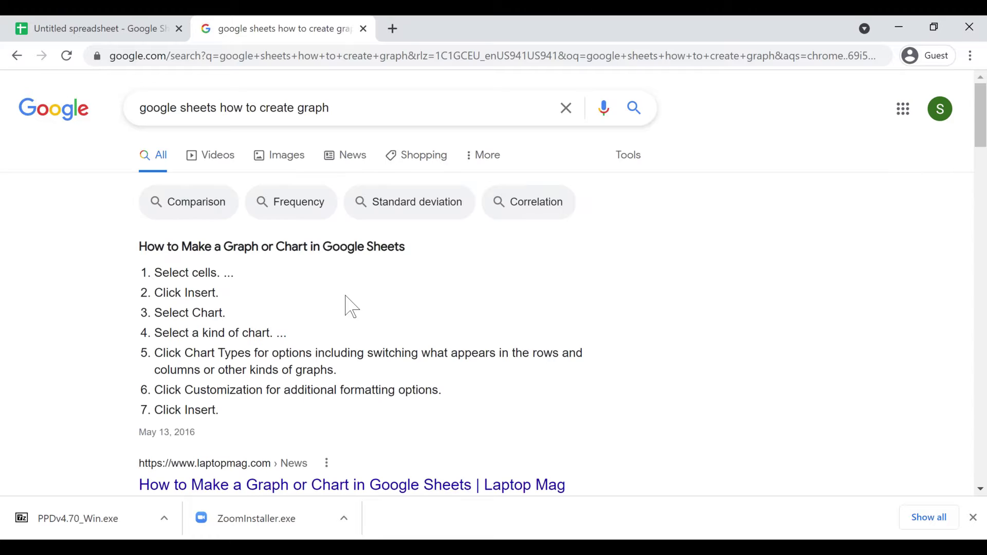
{"action": "scroll", "coordinate": [347, 306], "scroll_direction": "down", "scroll_amount": 1}
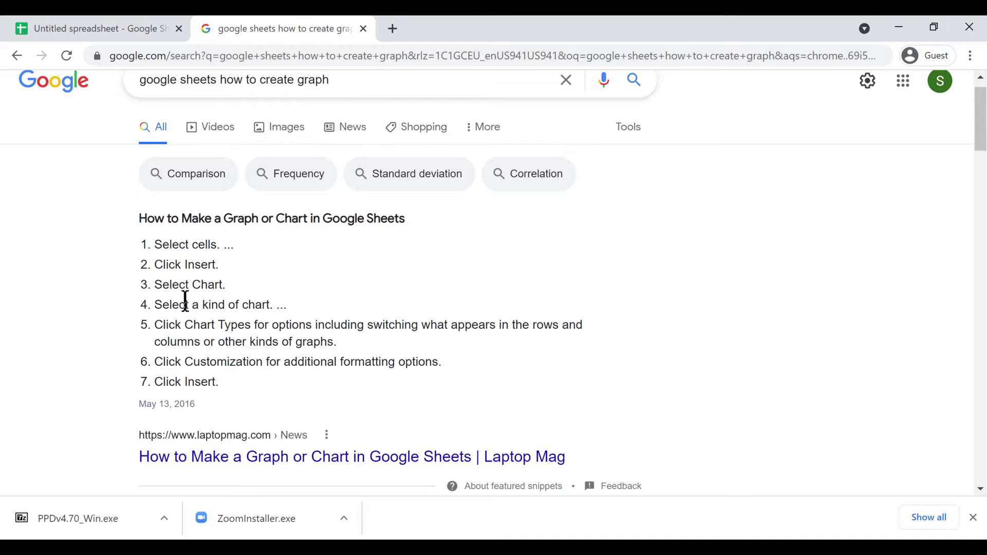
{"action": "scroll", "coordinate": [160, 259], "scroll_direction": "down", "scroll_amount": 1}
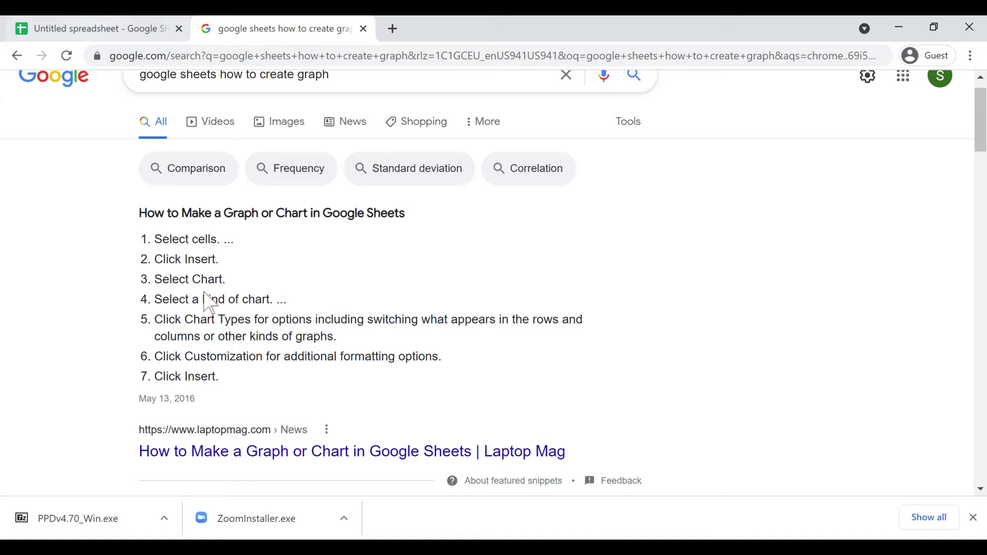
{"action": "left_click", "coordinate": [97, 28]}
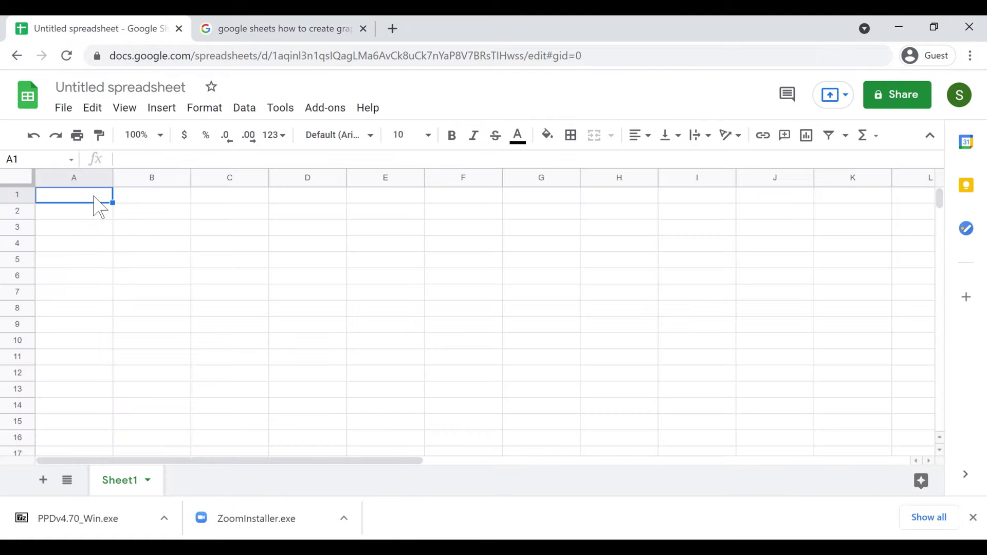
Step: Insert an empty column chart and drag it over columns B–G, starting near row 4
{"action": "left_click", "coordinate": [161, 108]}
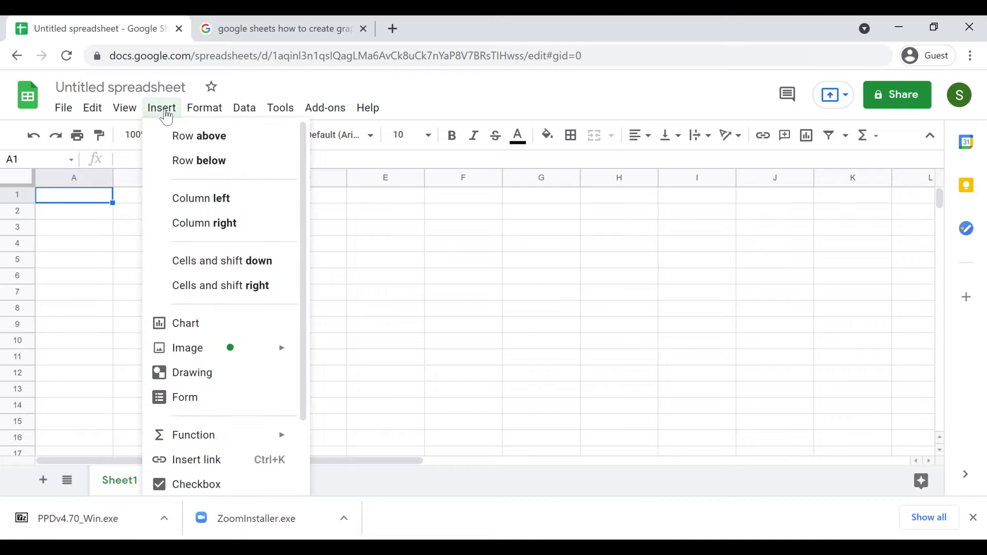
{"action": "left_click", "coordinate": [190, 329]}
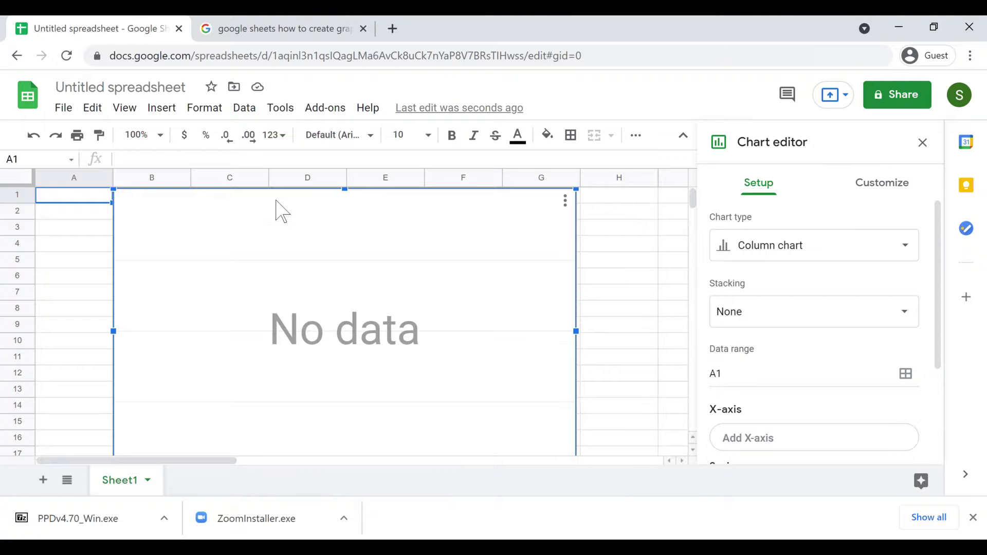
{"action": "left_click_drag", "start_coordinate": [282, 211], "coordinate": [310, 257]}
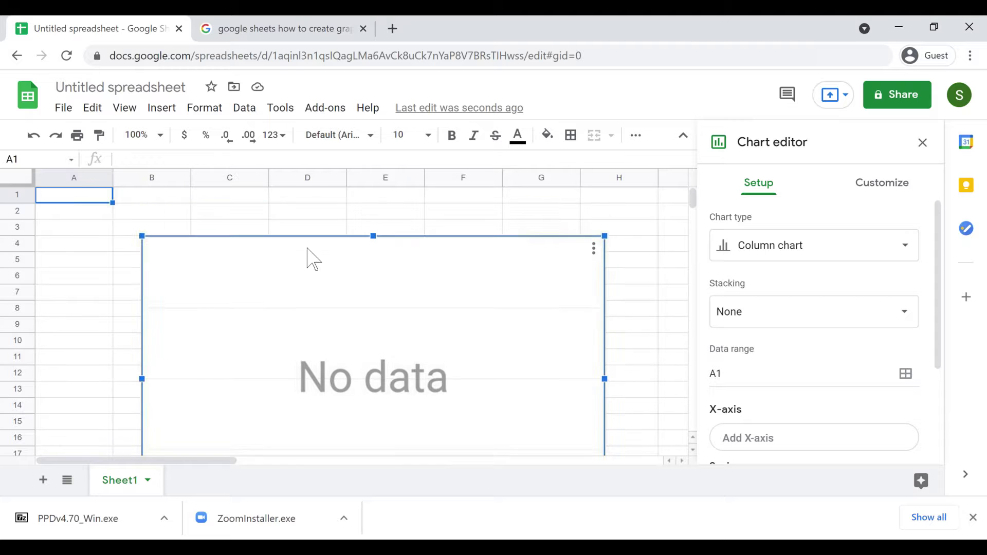
{"action": "scroll", "coordinate": [313, 259], "scroll_direction": "down", "scroll_amount": 1}
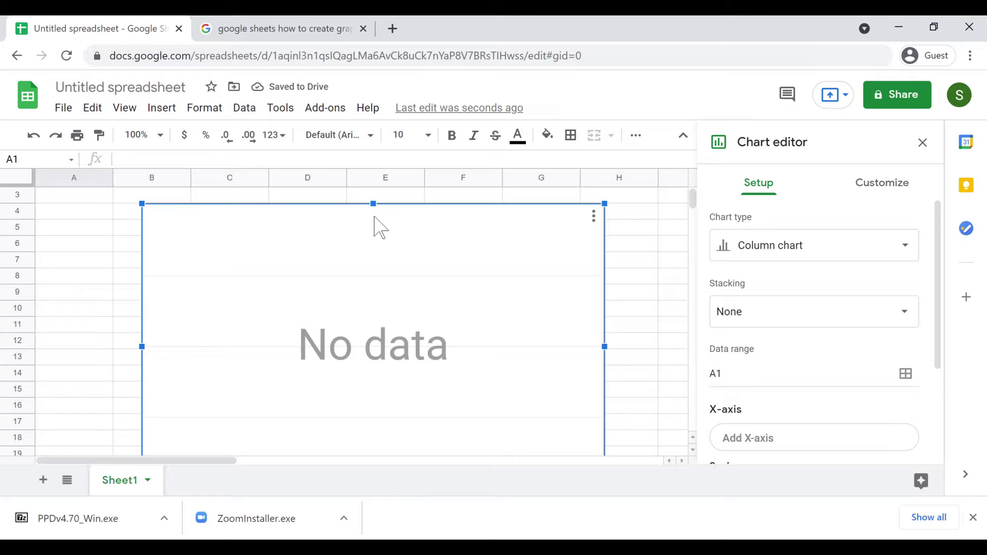
{"action": "left_click_drag", "start_coordinate": [375, 223], "coordinate": [346, 221]}
{"action": "scroll", "coordinate": [343, 218], "scroll_direction": "up", "scroll_amount": 1}
{"action": "left_click", "coordinate": [34, 106]}
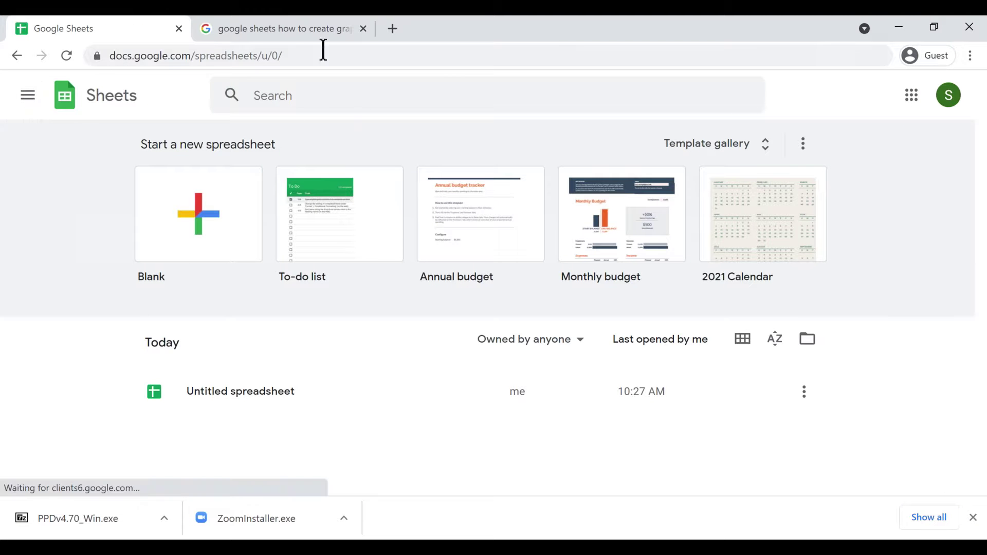
{"action": "left_click", "coordinate": [245, 419]}
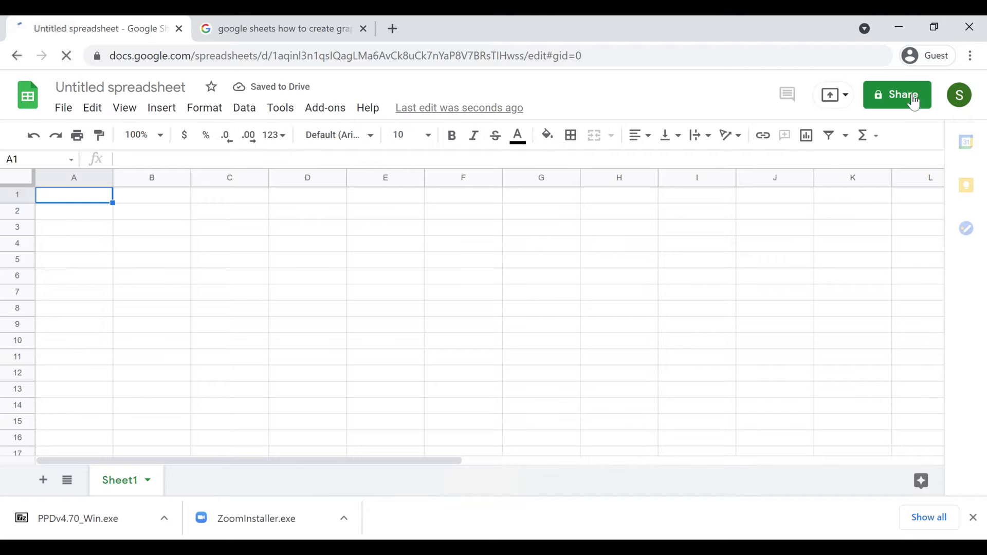
{"action": "left_click", "coordinate": [23, 106]}
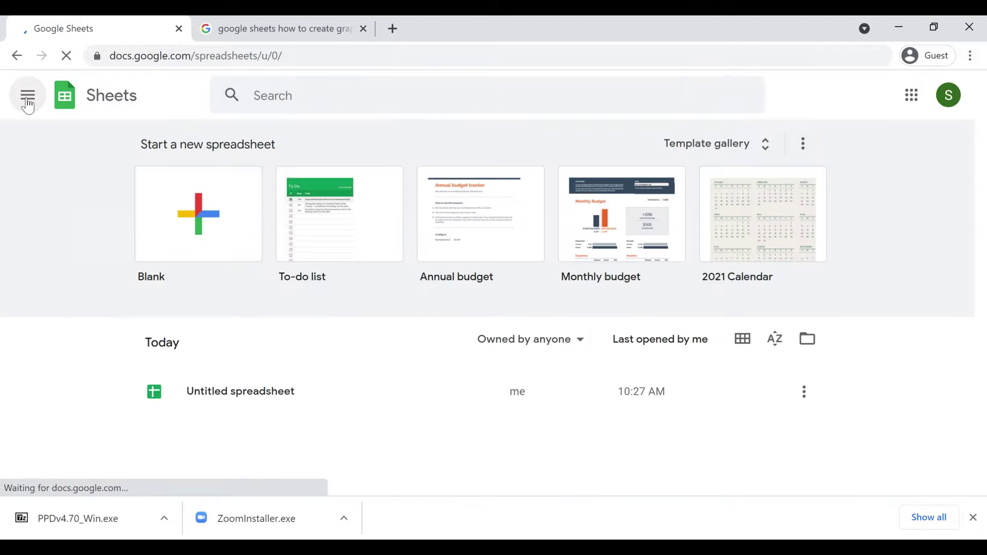
{"action": "left_click", "coordinate": [28, 105]}
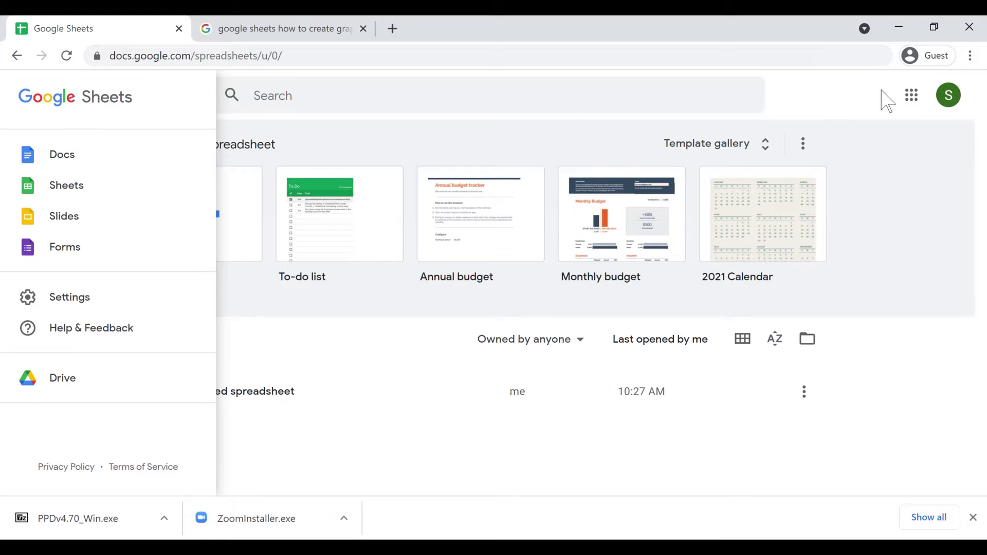
{"action": "left_click", "coordinate": [904, 101]}
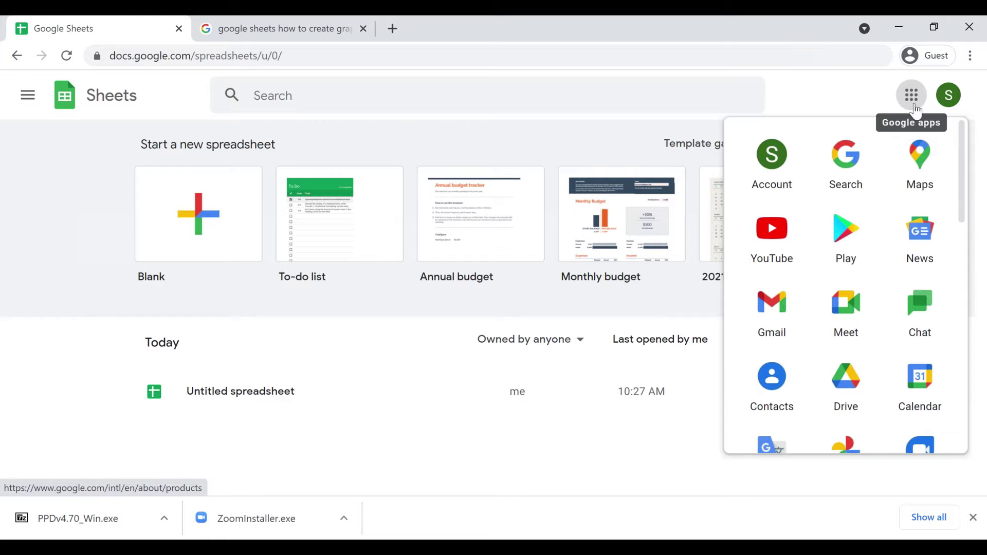
{"action": "scroll", "coordinate": [915, 106], "scroll_direction": "down", "scroll_amount": 4}
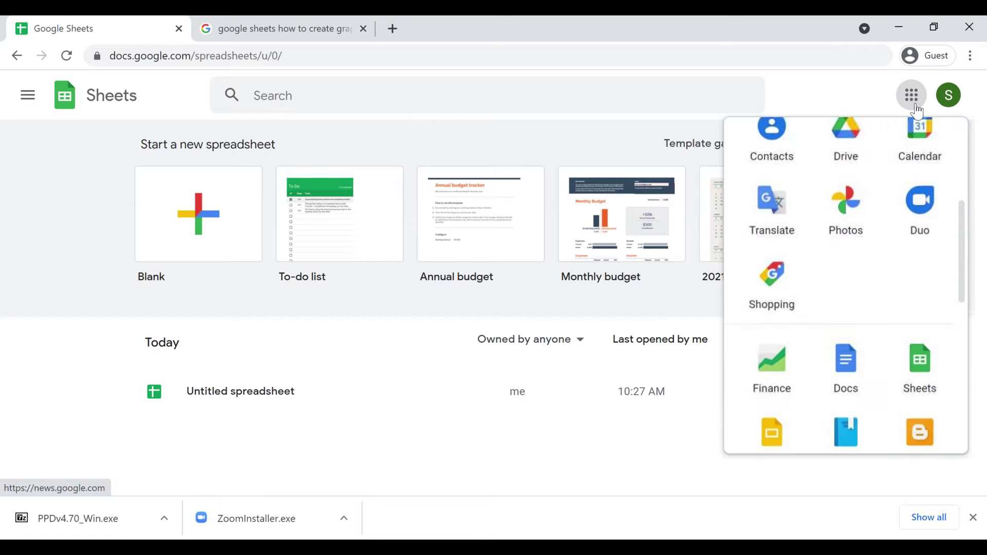
{"action": "scroll", "coordinate": [916, 106], "scroll_direction": "up", "scroll_amount": 1}
{"action": "scroll", "coordinate": [918, 112], "scroll_direction": "up", "scroll_amount": 1}
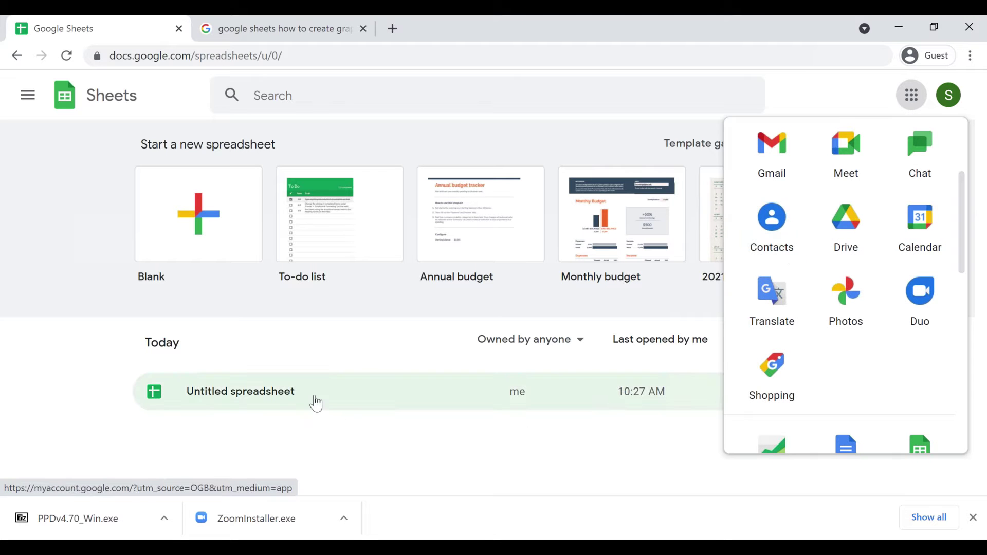
Step: Open the Untitled spreadsheet from the Today list and dismiss the edit-history tip
{"action": "left_click", "coordinate": [316, 403]}
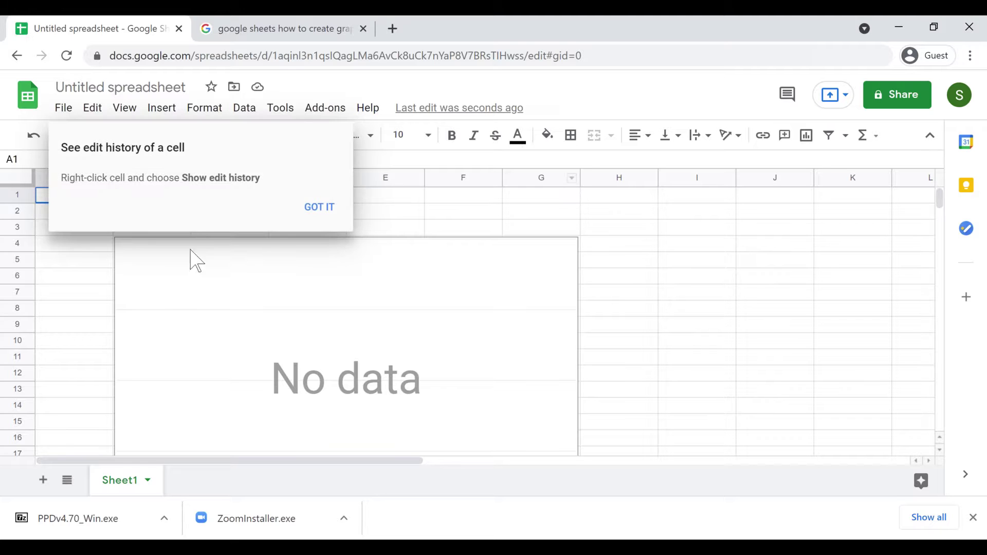
{"action": "left_click", "coordinate": [320, 207]}
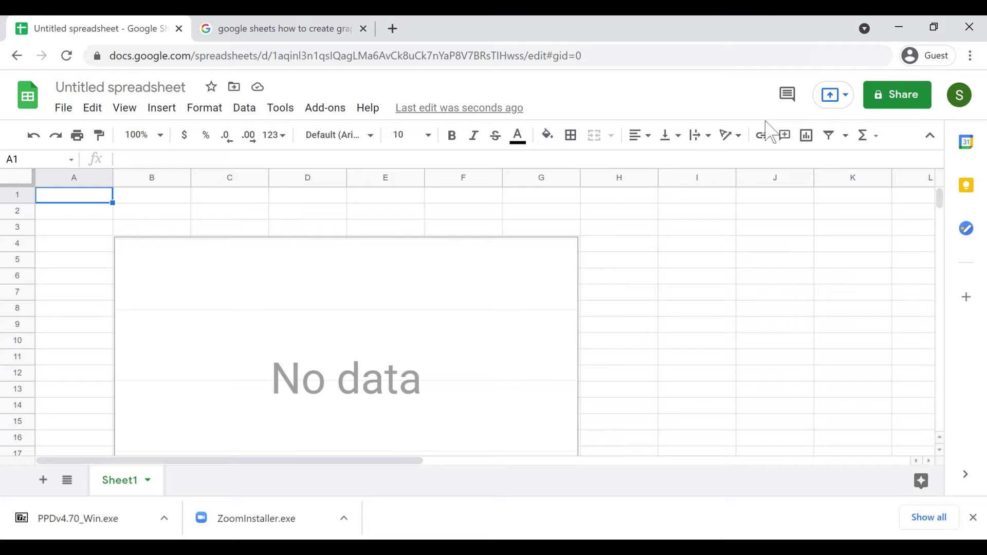
Step: Name the spreadsheet 'TrainingDoc1' before sharing, fixing the 'TraingDoc1' typo, and save
{"action": "left_click", "coordinate": [892, 103]}
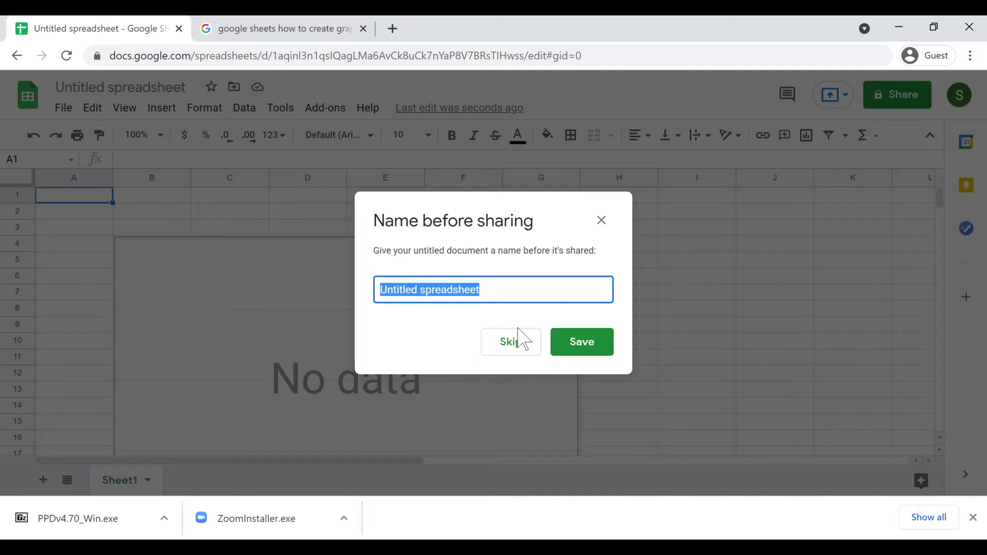
{"action": "type", "text": "Traing"}
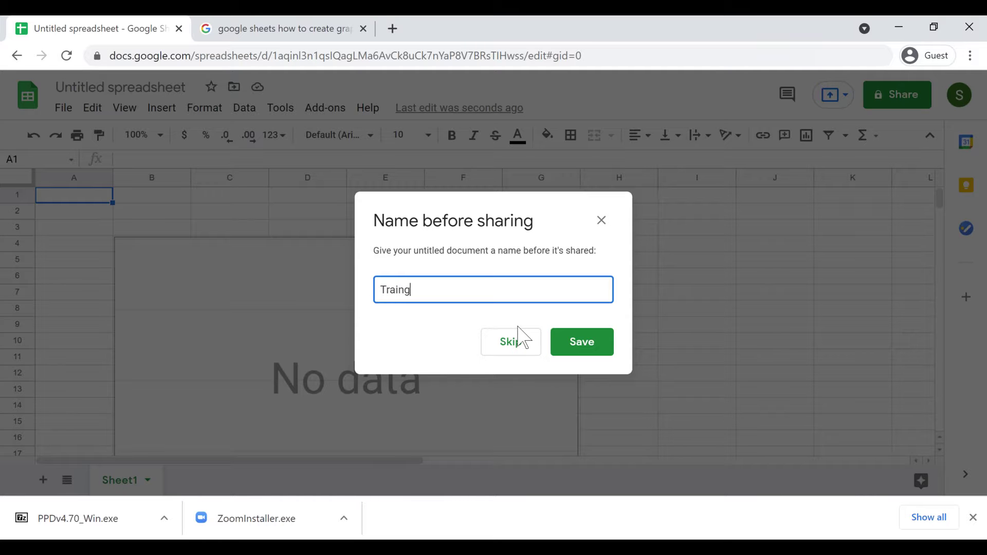
{"action": "type", "text": "Doc1"}
{"action": "left_click", "coordinate": [398, 299]}
{"action": "type", "text": "ni"}
{"action": "left_click", "coordinate": [592, 345]}
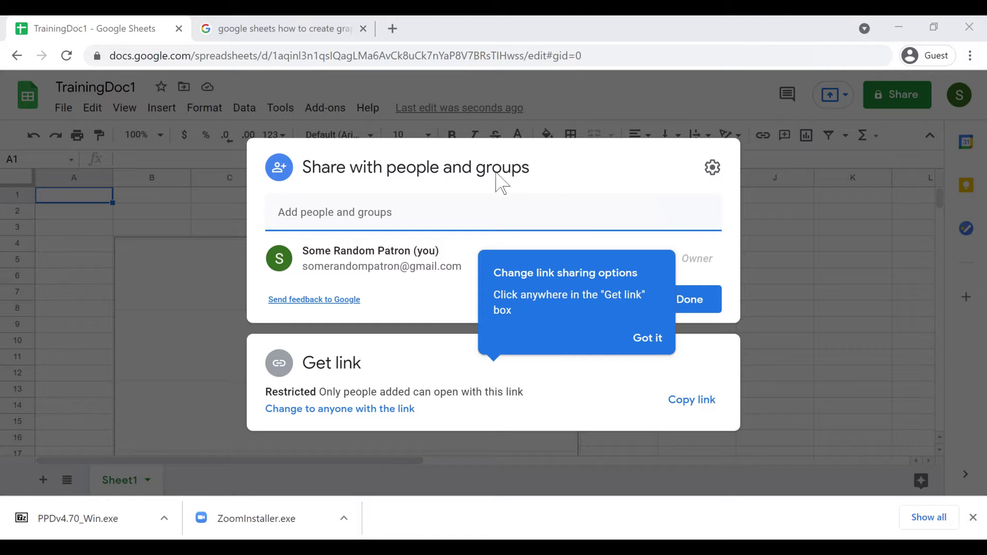
Step: In the share settings, untick editors changing permissions and viewers downloading, printing or copying
{"action": "left_click", "coordinate": [435, 164]}
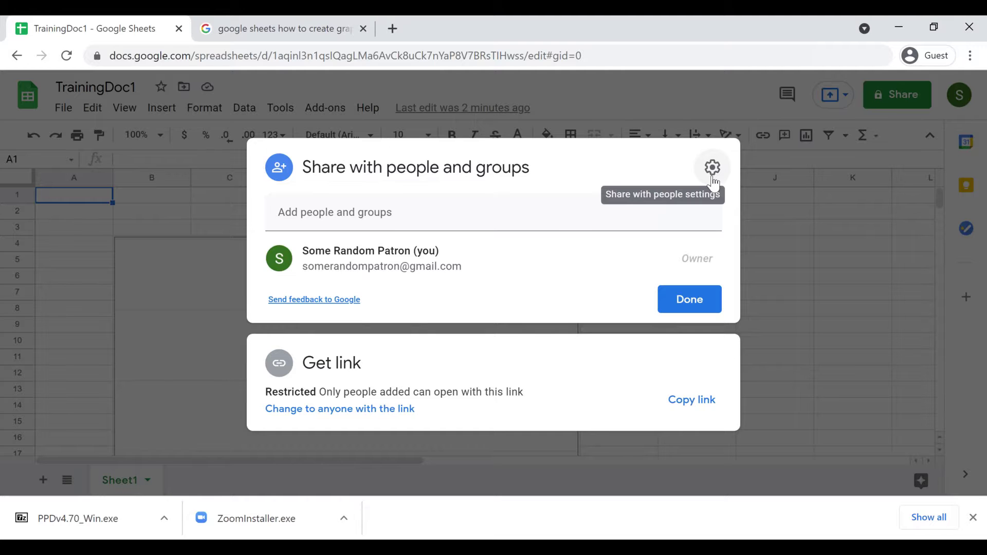
{"action": "left_click", "coordinate": [713, 170]}
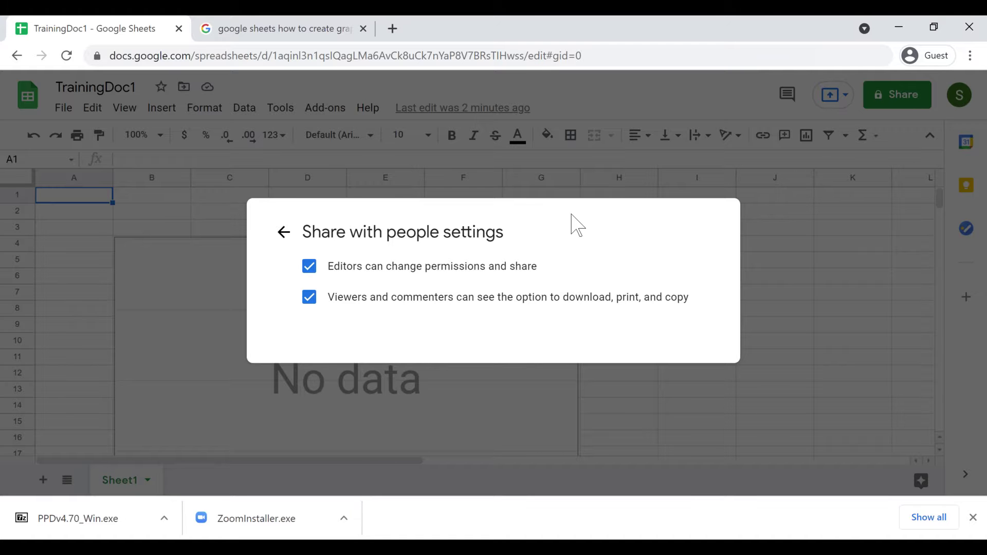
{"action": "left_click", "coordinate": [284, 232]}
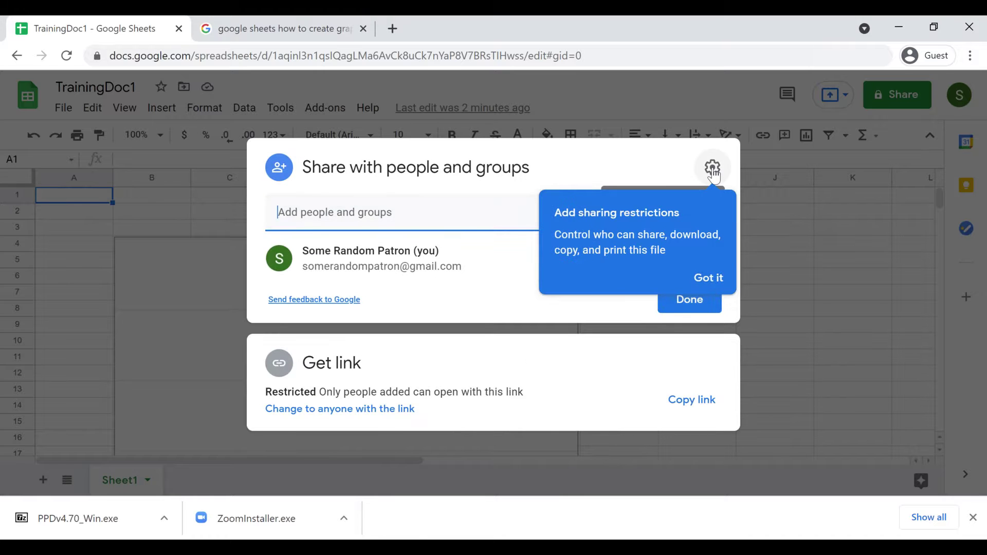
{"action": "left_click", "coordinate": [714, 173]}
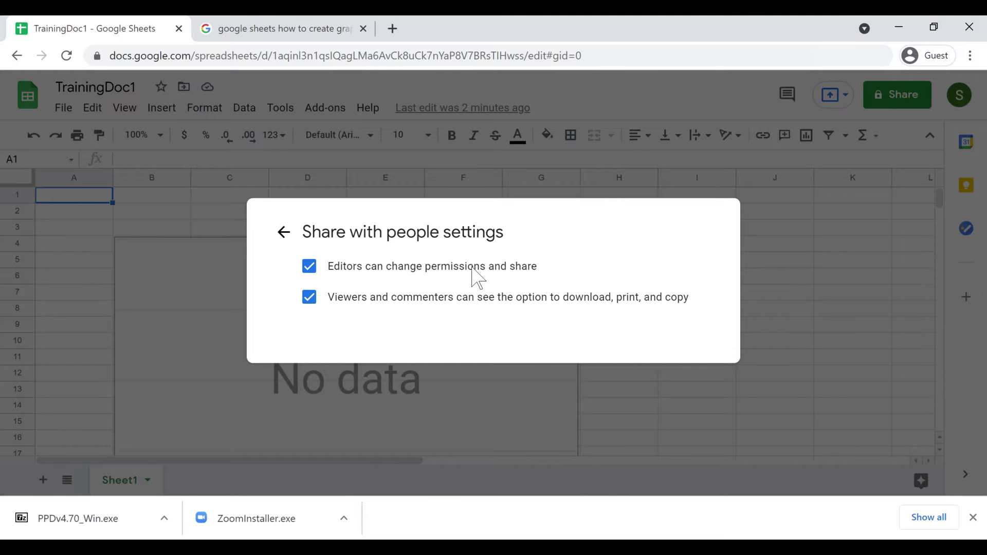
{"action": "left_click", "coordinate": [472, 268]}
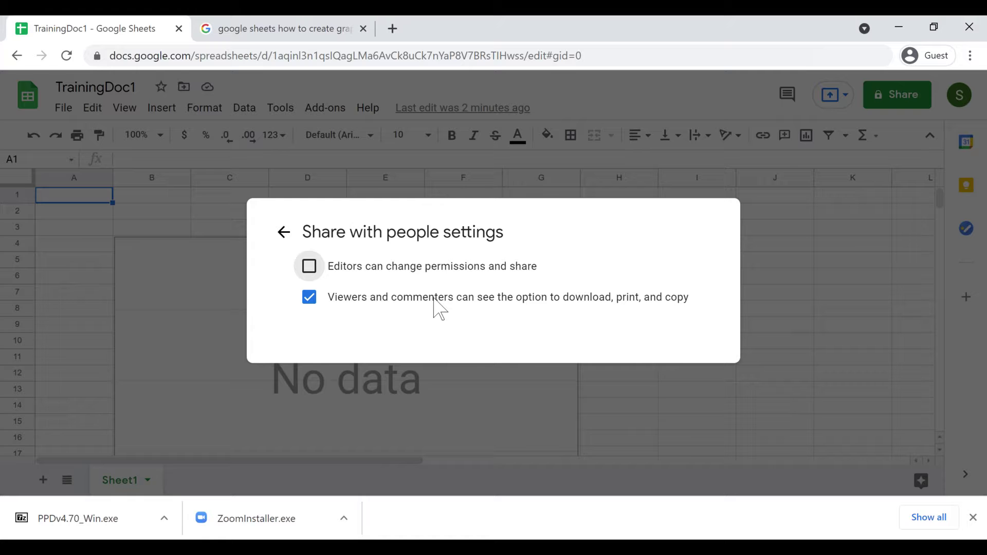
{"action": "left_click", "coordinate": [311, 305]}
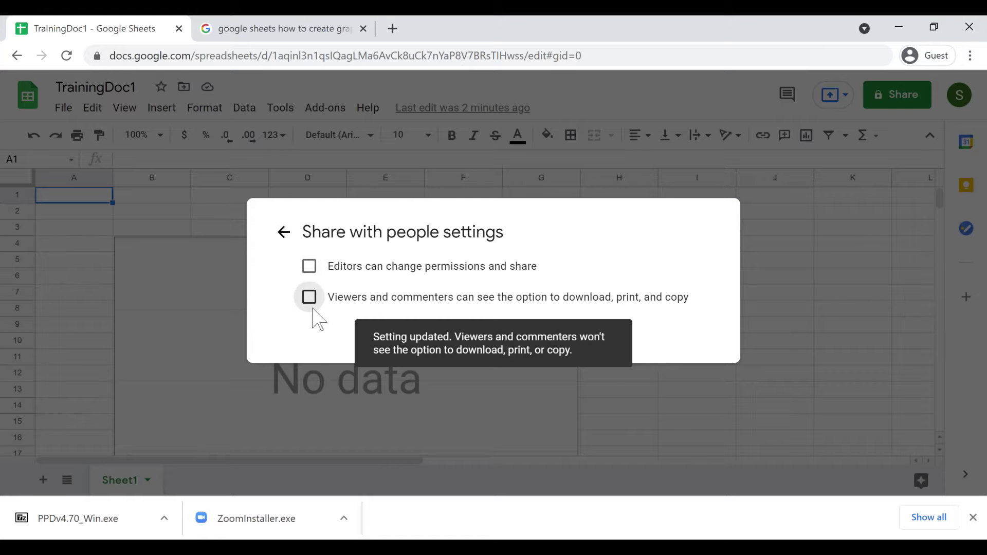
{"action": "left_click", "coordinate": [282, 244]}
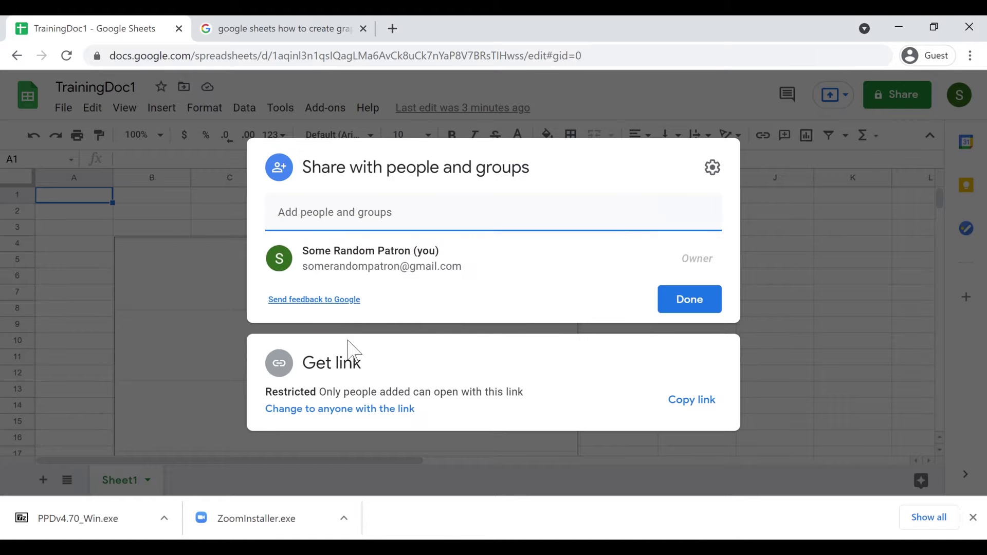
Step: Open the link to anyone as Viewer, then revert link access to Restricted and close
{"action": "left_click", "coordinate": [358, 407]}
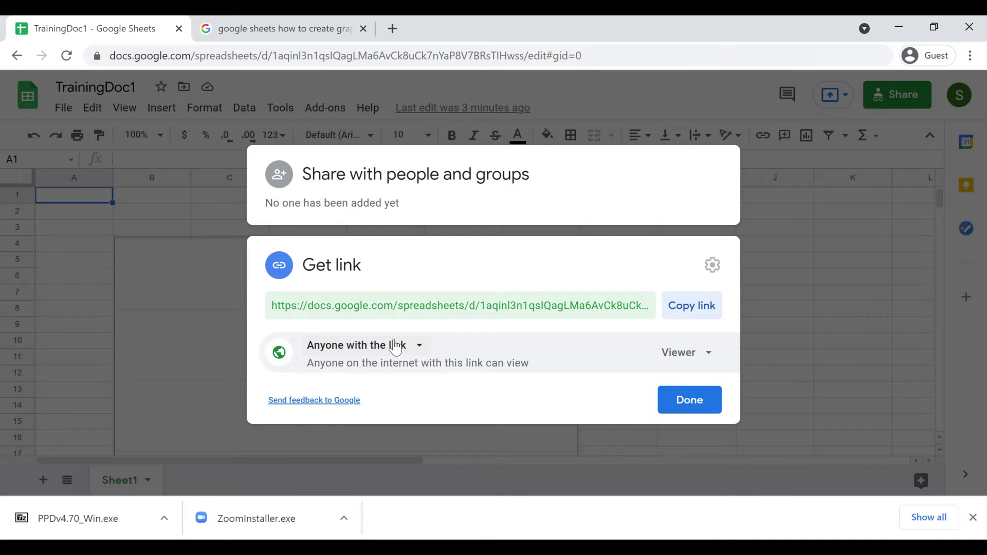
{"action": "left_click", "coordinate": [668, 360]}
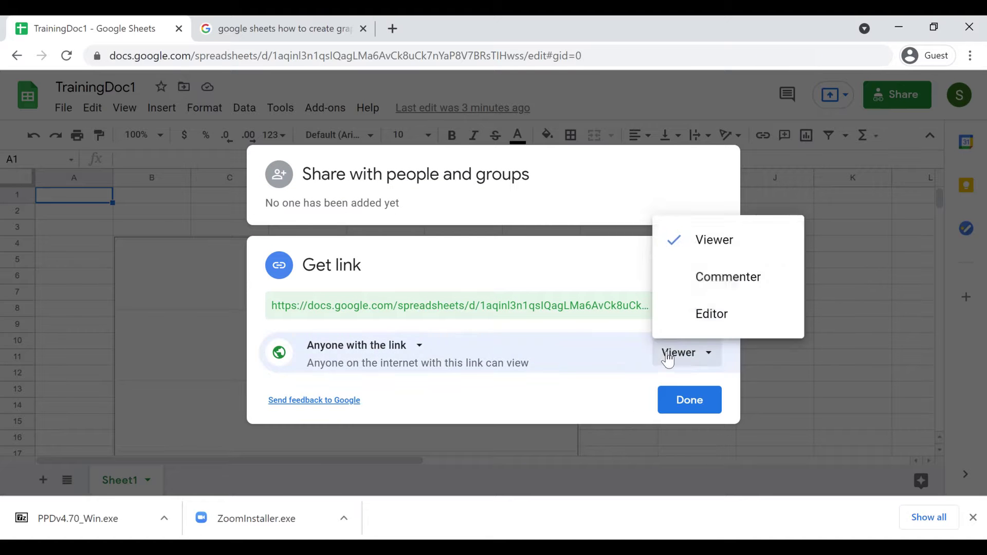
{"action": "left_click", "coordinate": [744, 246]}
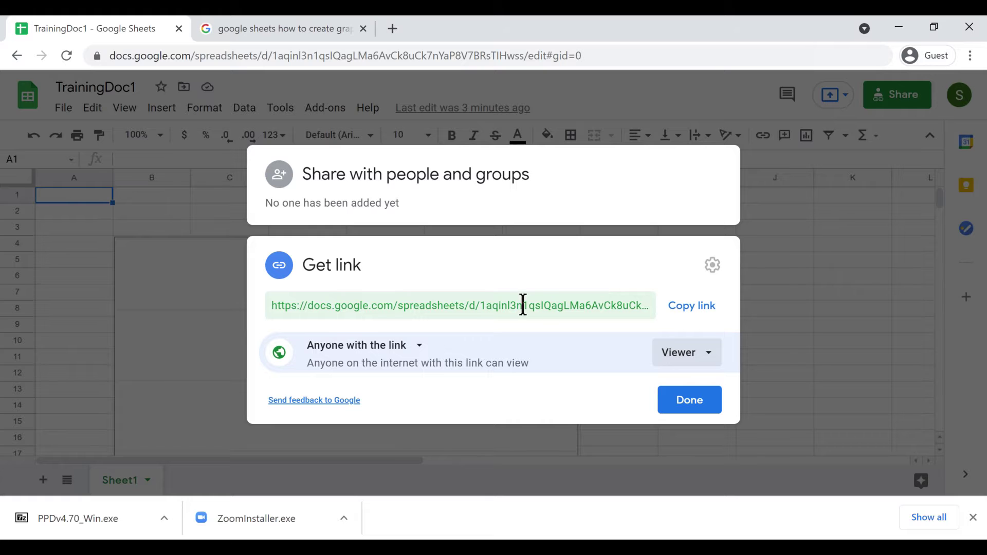
{"action": "left_click", "coordinate": [399, 350]}
{"action": "left_click", "coordinate": [387, 377]}
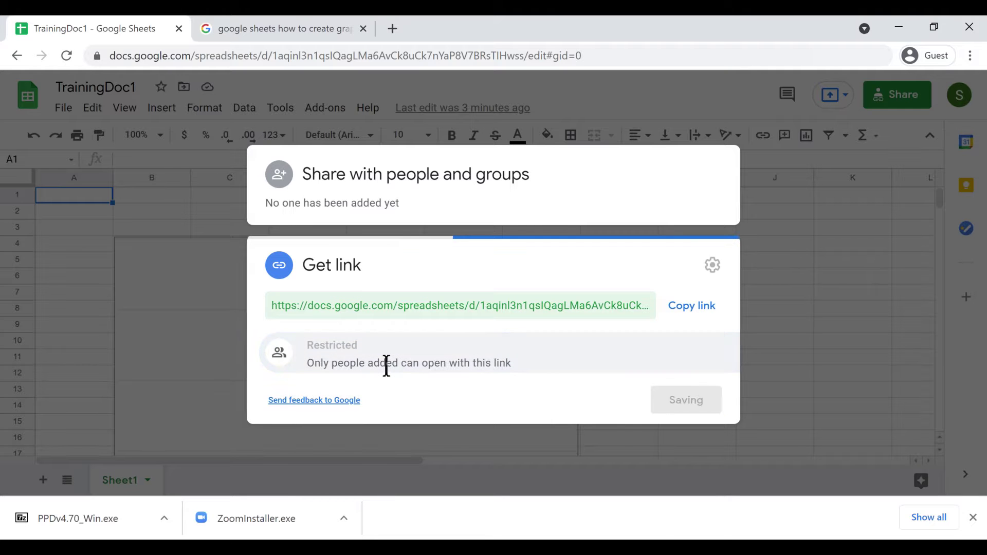
{"action": "left_click", "coordinate": [791, 155]}
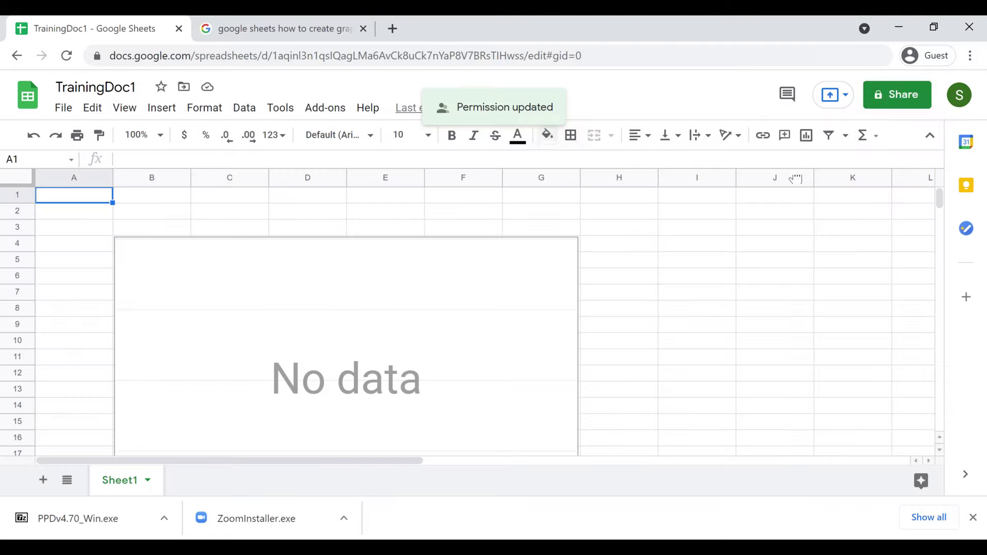
Step: Add the contact's e-mail address as a recipient with Notify people turned off
{"action": "left_click", "coordinate": [897, 97]}
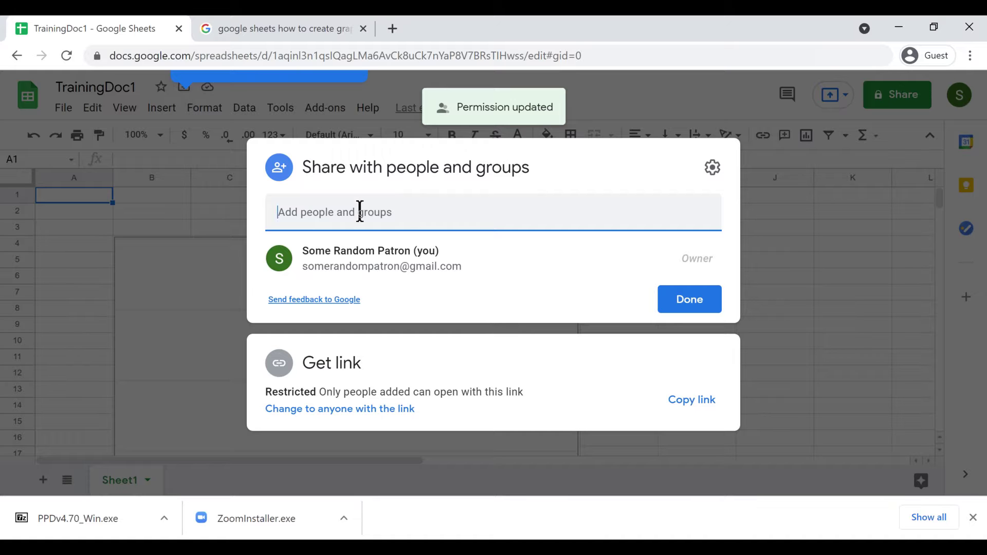
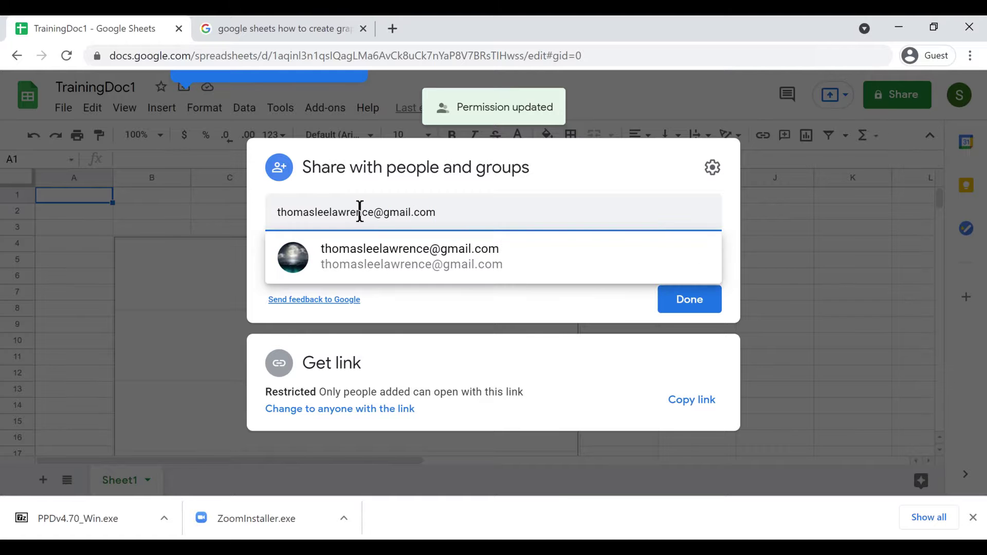
{"action": "left_click", "coordinate": [414, 273]}
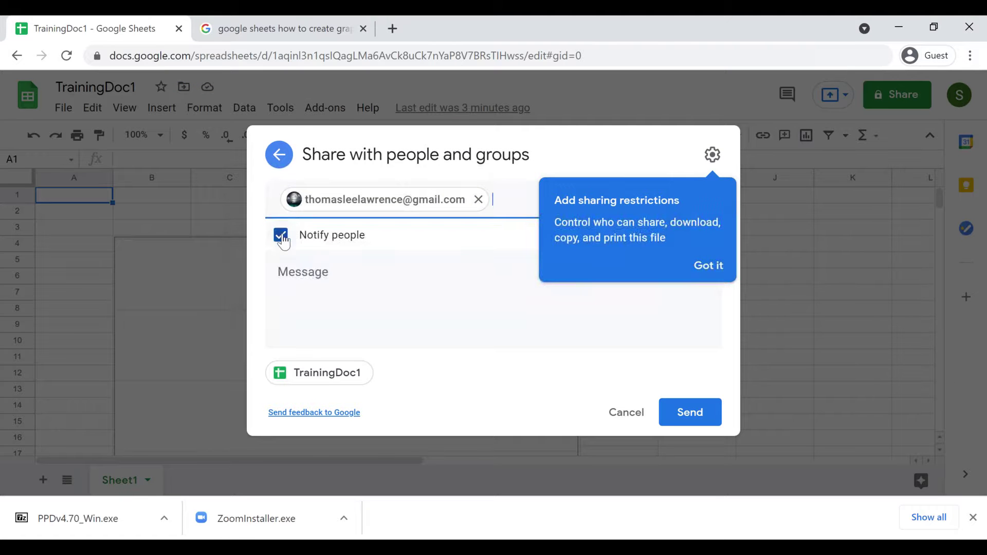
{"action": "left_click", "coordinate": [282, 237]}
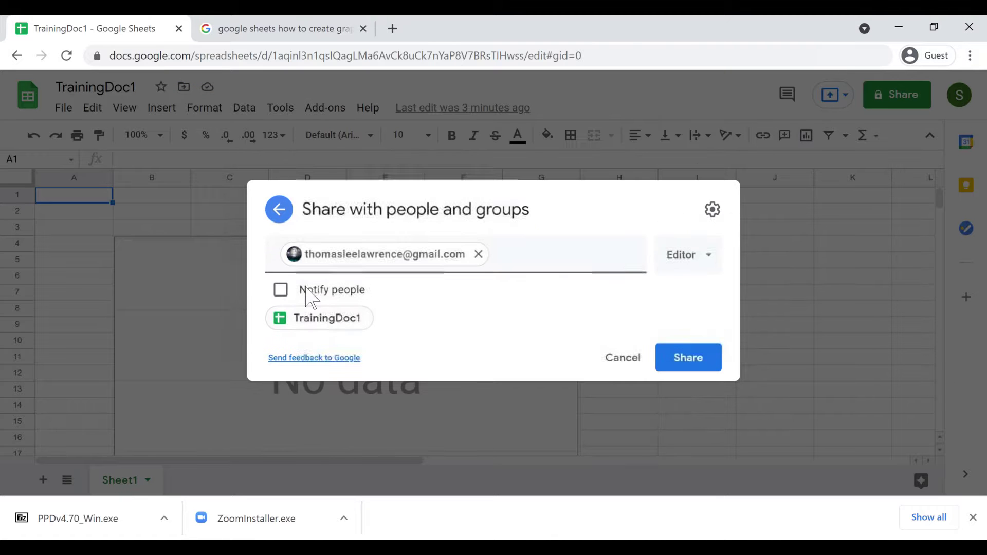
Step: Allow viewers and commenters to download, print and copy again
{"action": "left_click", "coordinate": [712, 204]}
{"action": "left_click", "coordinate": [310, 298]}
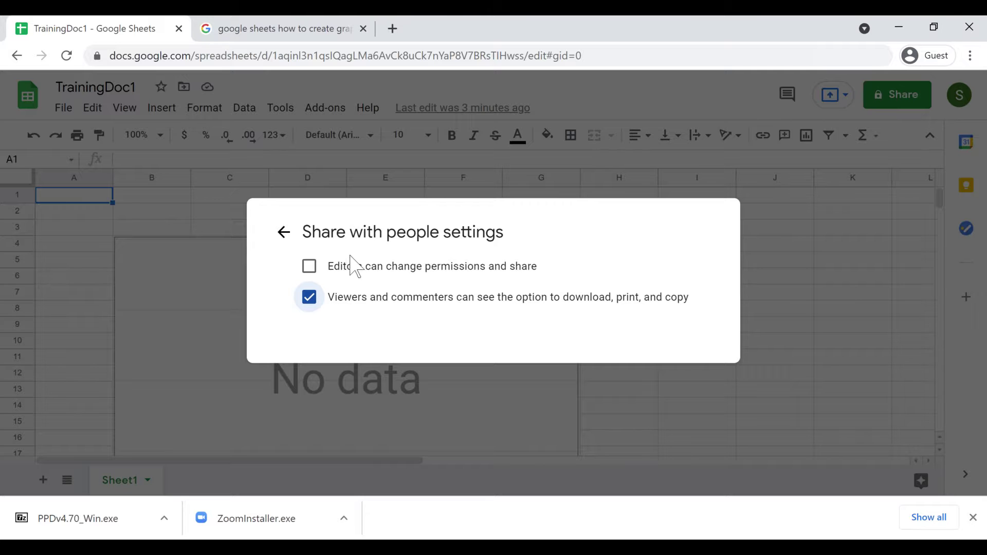
{"action": "left_click", "coordinate": [285, 235]}
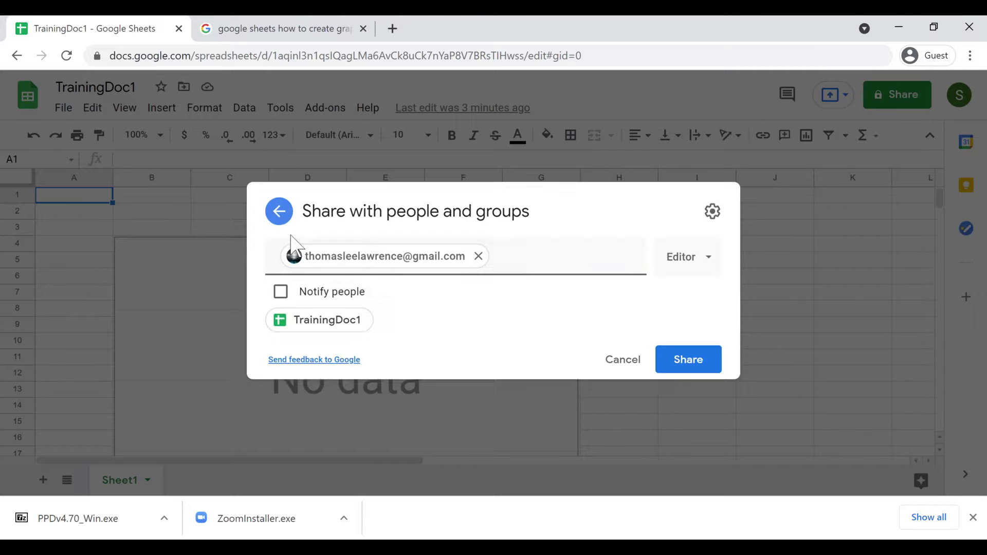
Step: Keep the person's role as Editor and share TrainingDoc1 with them
{"action": "left_click", "coordinate": [668, 264]}
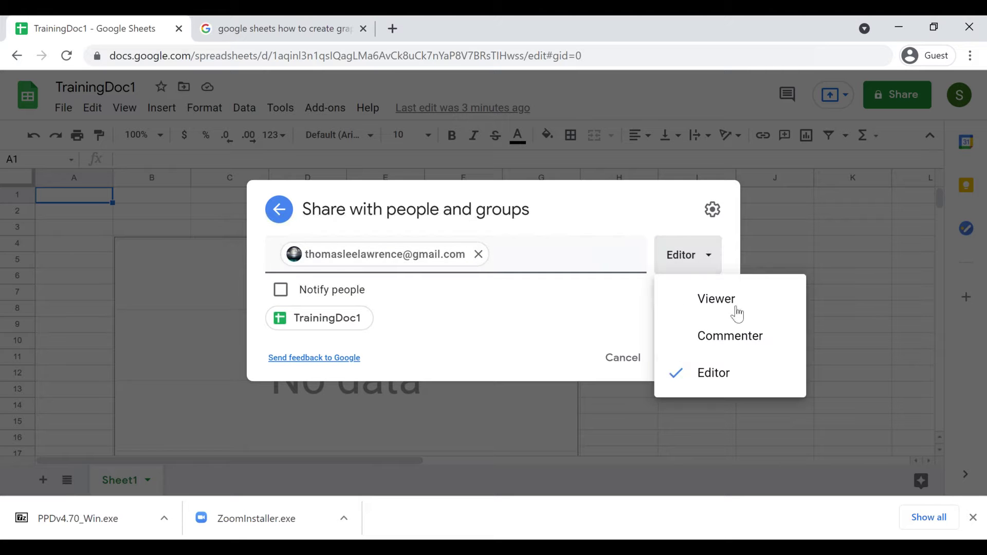
{"action": "left_click", "coordinate": [662, 376]}
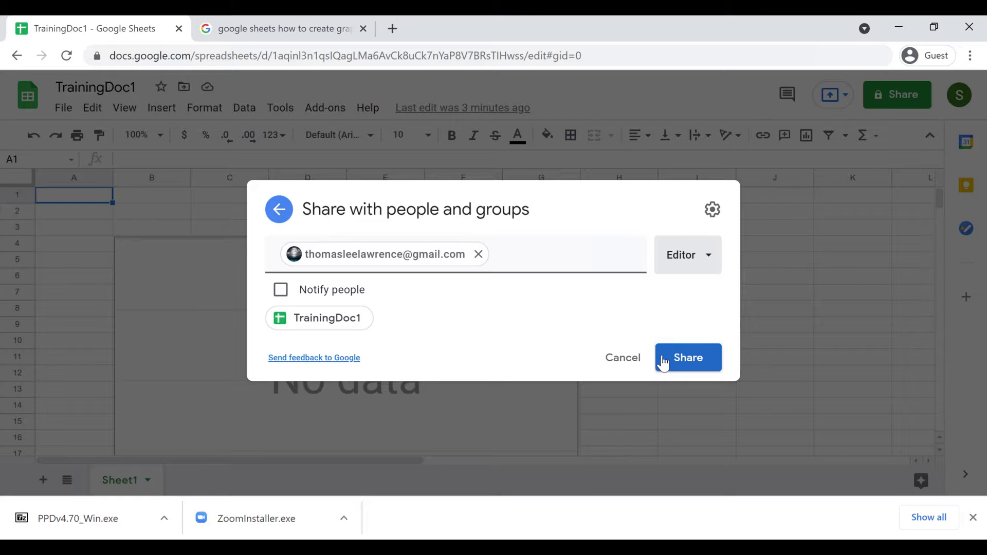
{"action": "left_click", "coordinate": [663, 362]}
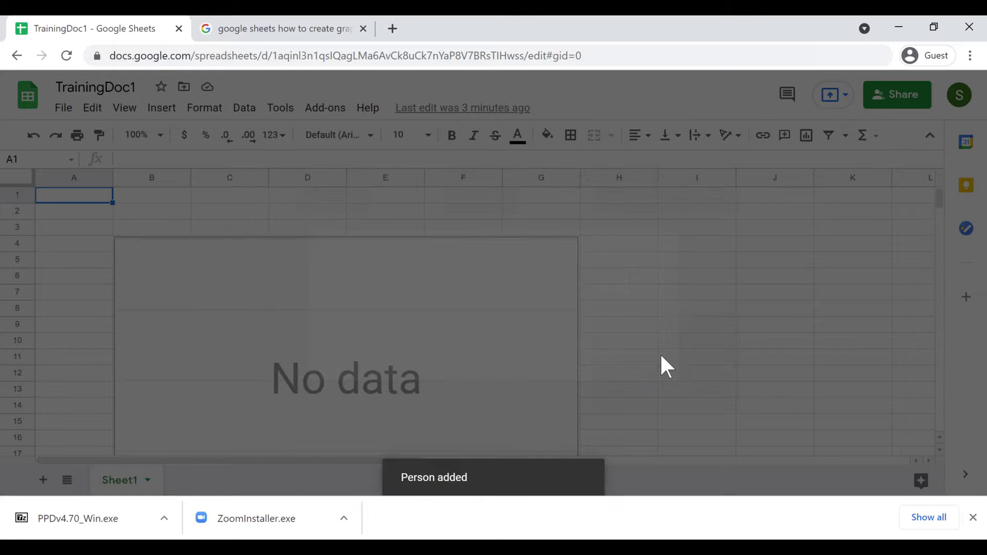
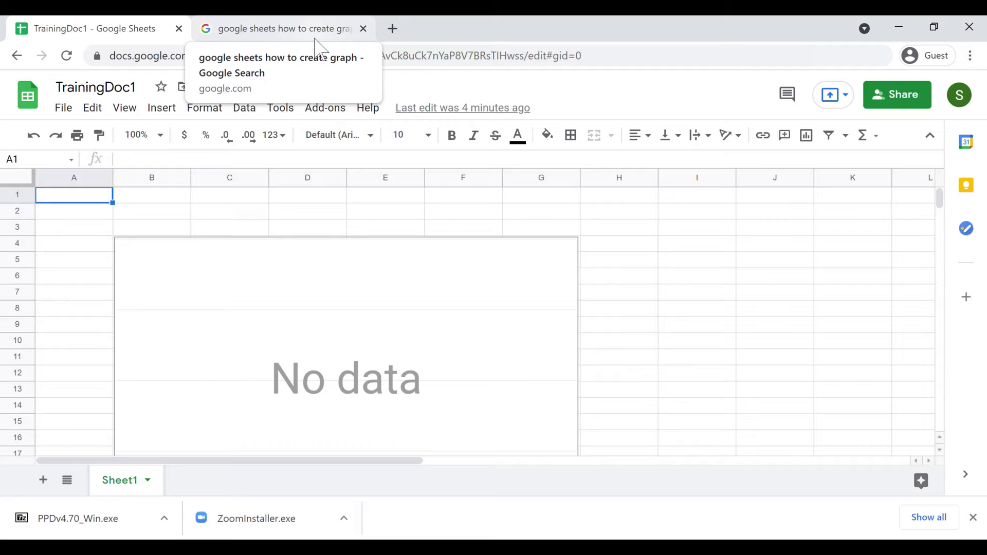
Step: Review the File menu's Email and Download submenus, then open TrainingDoc1's version history
{"action": "left_click", "coordinate": [67, 119]}
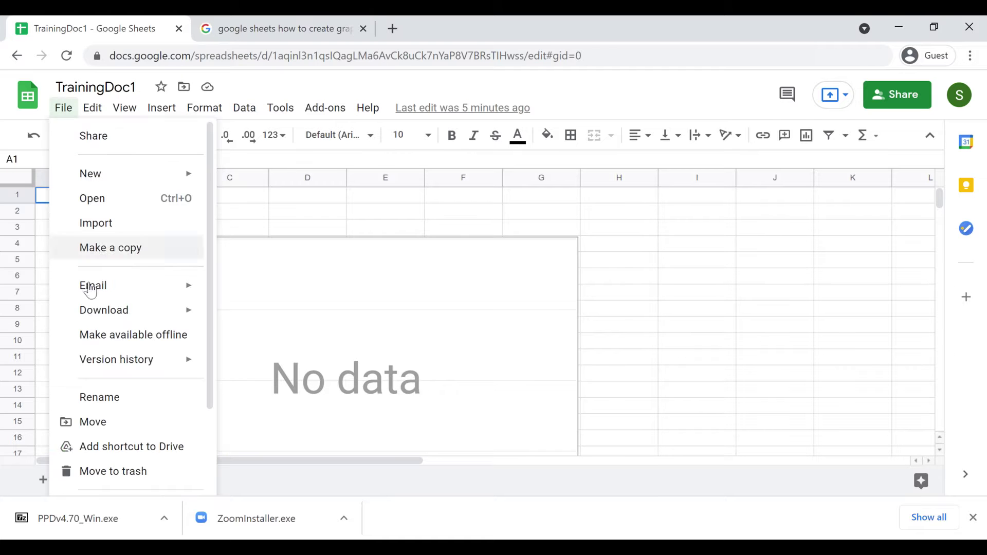
{"action": "mouse_move", "coordinate": [168, 272]}
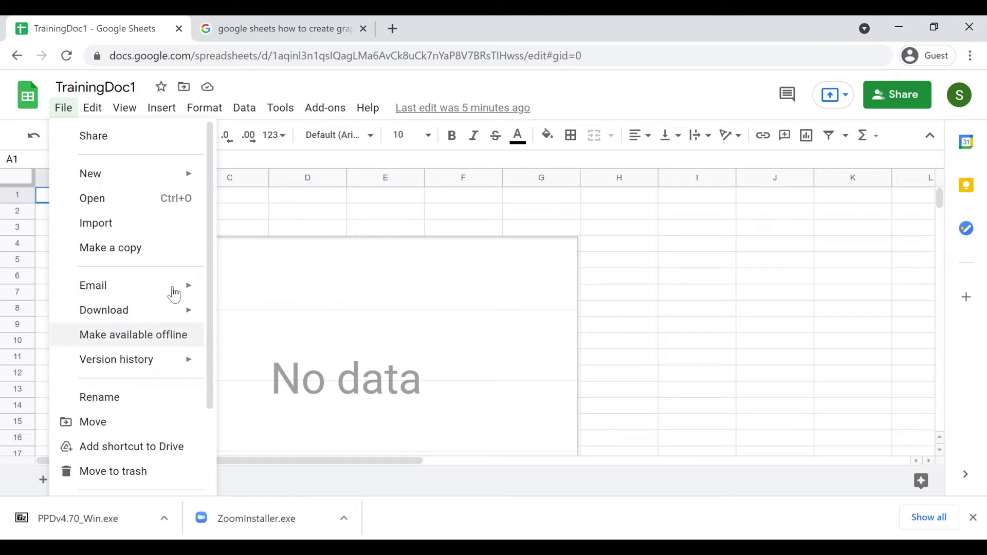
{"action": "mouse_move", "coordinate": [180, 320]}
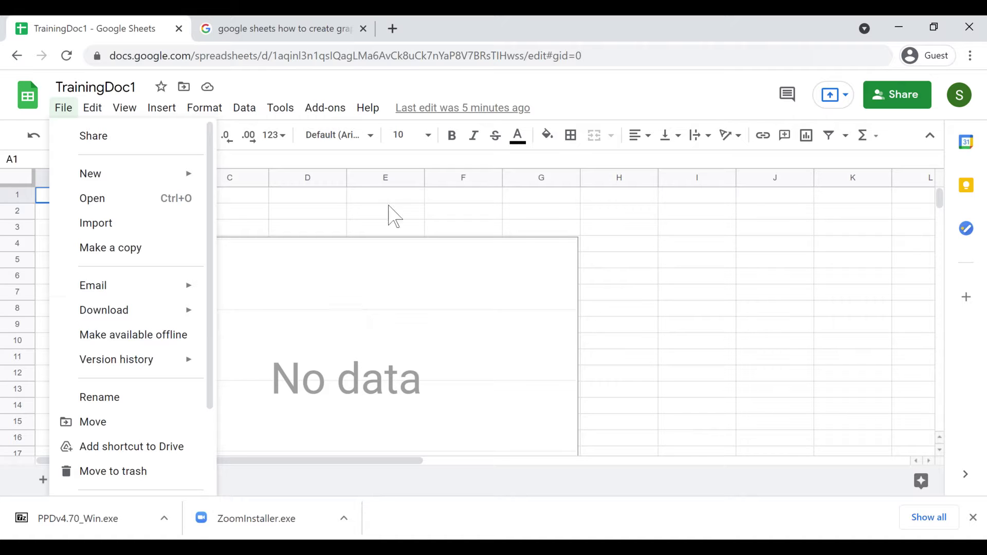
{"action": "left_click", "coordinate": [482, 111]}
Step: View TrainingDoc1's 10:27 and 10:25 AM versions, wait out the unresponsive page, then return to the sheet
{"action": "left_click", "coordinate": [480, 105]}
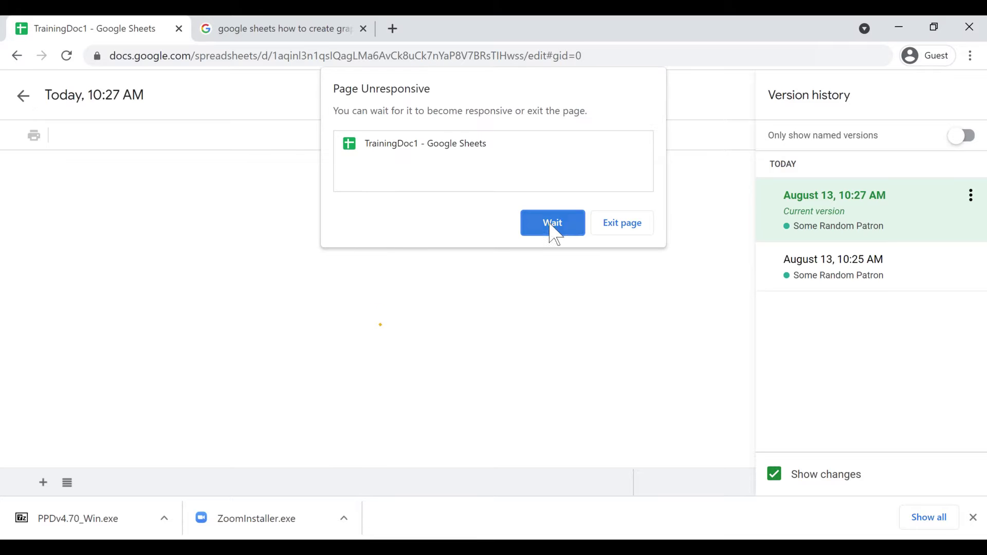
{"action": "left_click", "coordinate": [553, 223]}
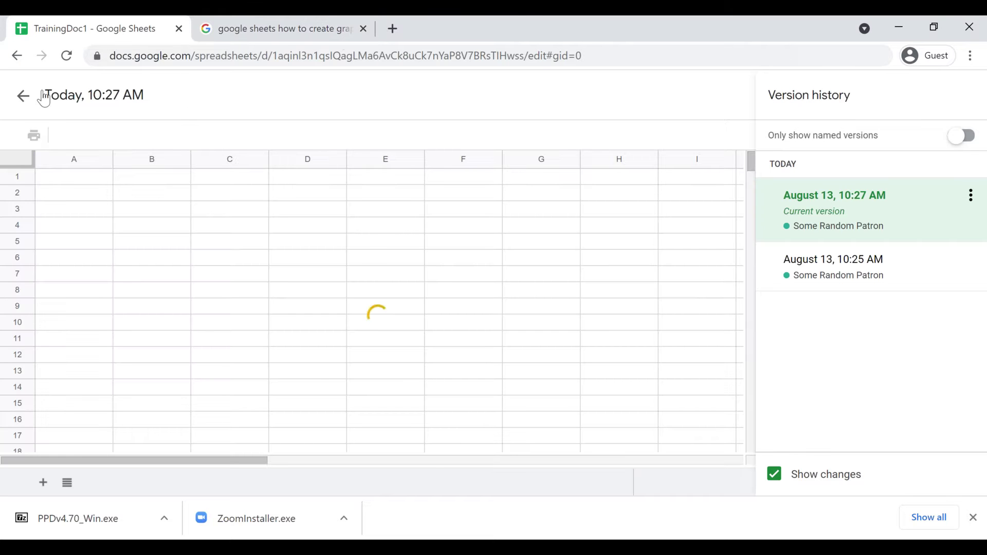
{"action": "left_click", "coordinate": [22, 98]}
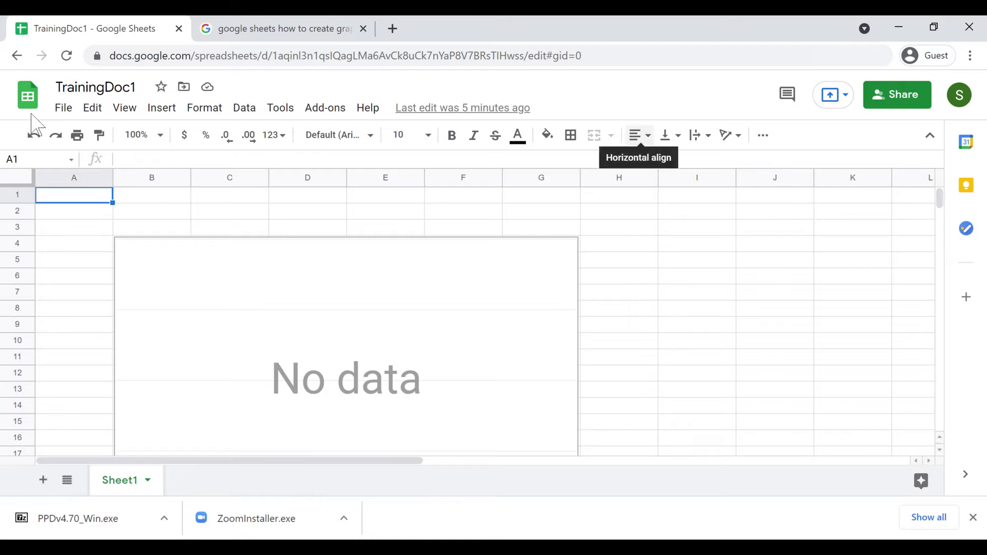
Step: Browse TrainingDoc1's File > Download, View and Data menus
{"action": "left_click", "coordinate": [66, 111]}
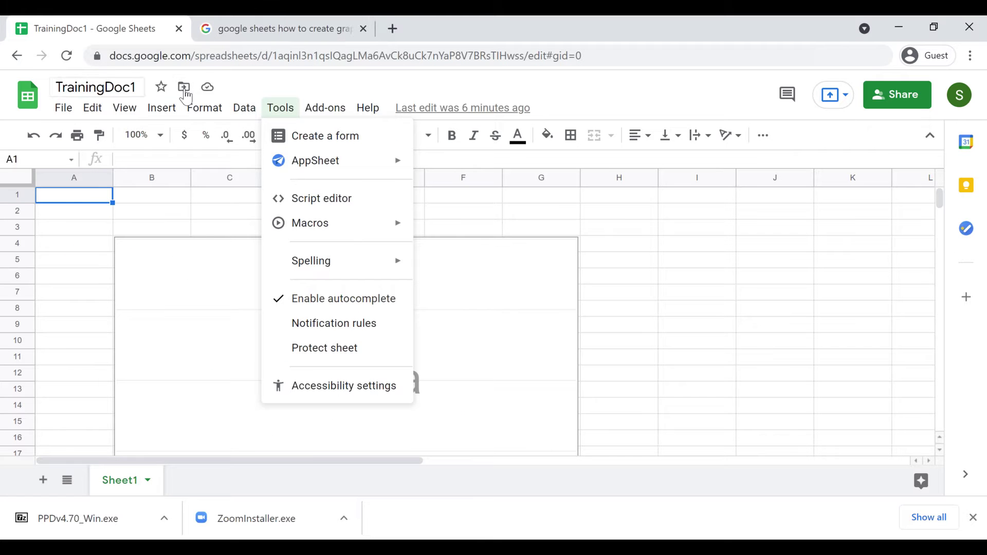
{"action": "mouse_move", "coordinate": [63, 118]}
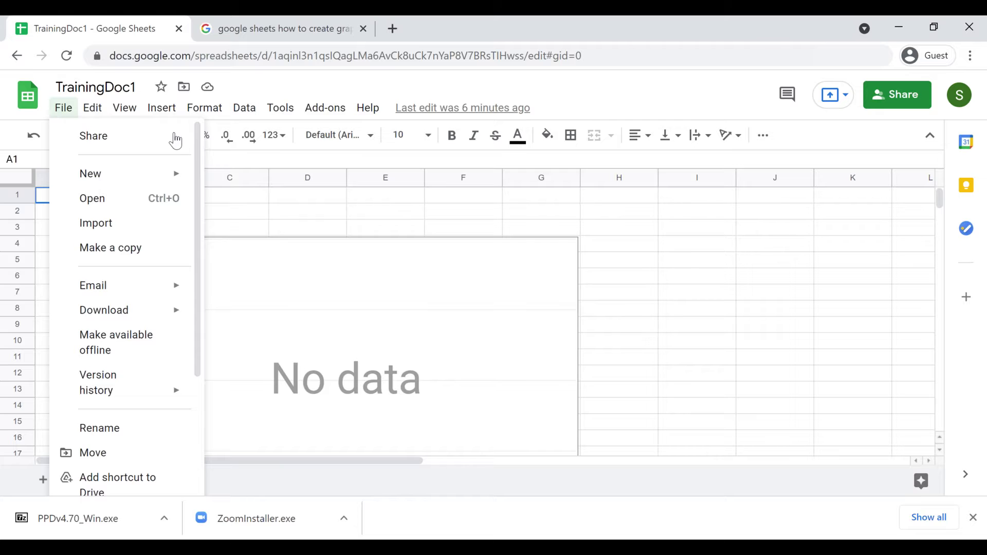
{"action": "key", "text": "Right"}
{"action": "key", "text": "Right"}
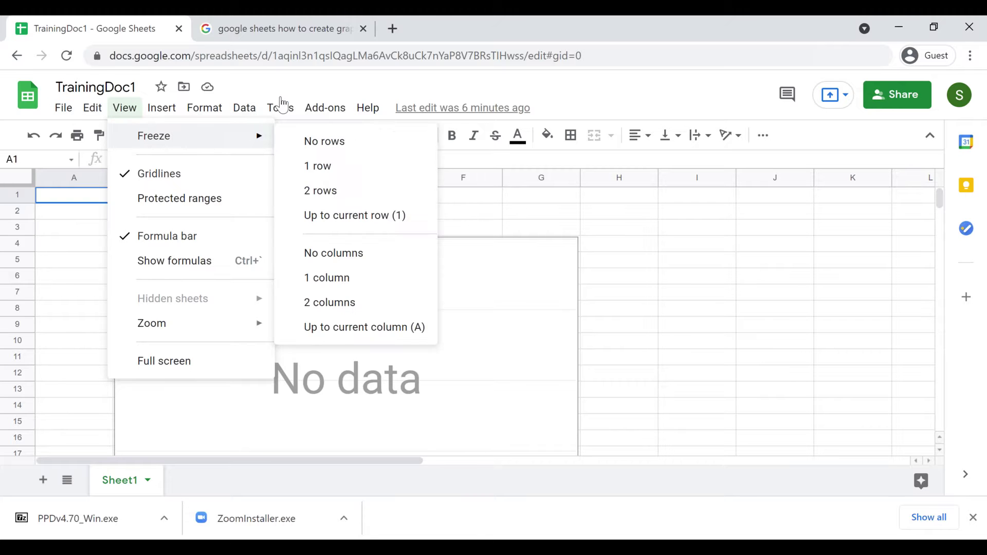
{"action": "left_click", "coordinate": [244, 107]}
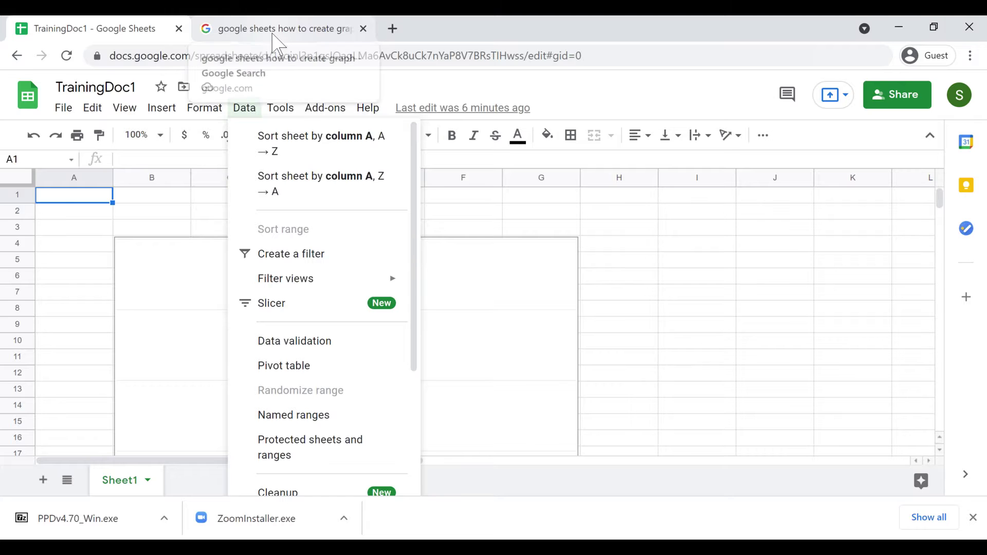
Step: Load drive.google.com in place of the search results in the second tab
{"action": "left_click", "coordinate": [254, 33]}
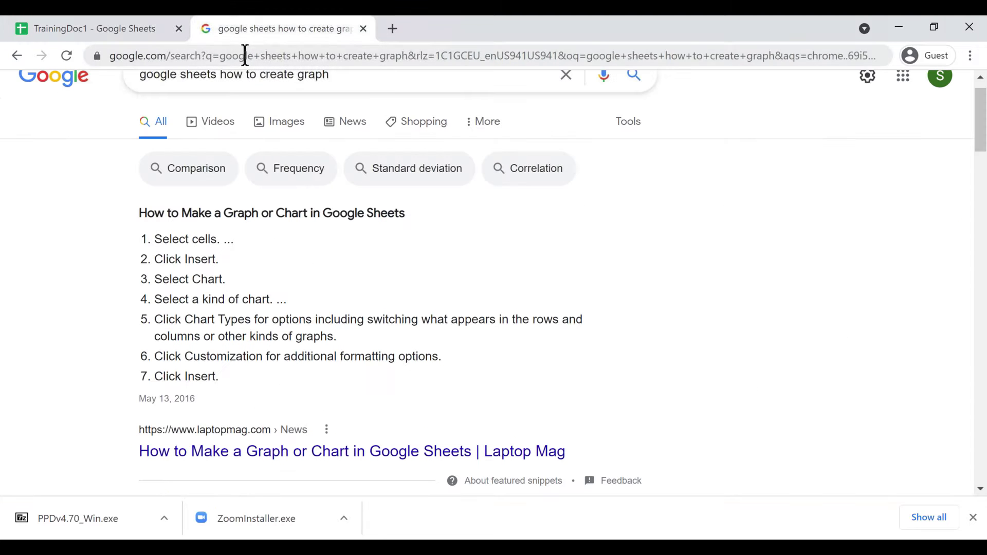
{"action": "left_click", "coordinate": [248, 58]}
{"action": "type", "text": "drive."}
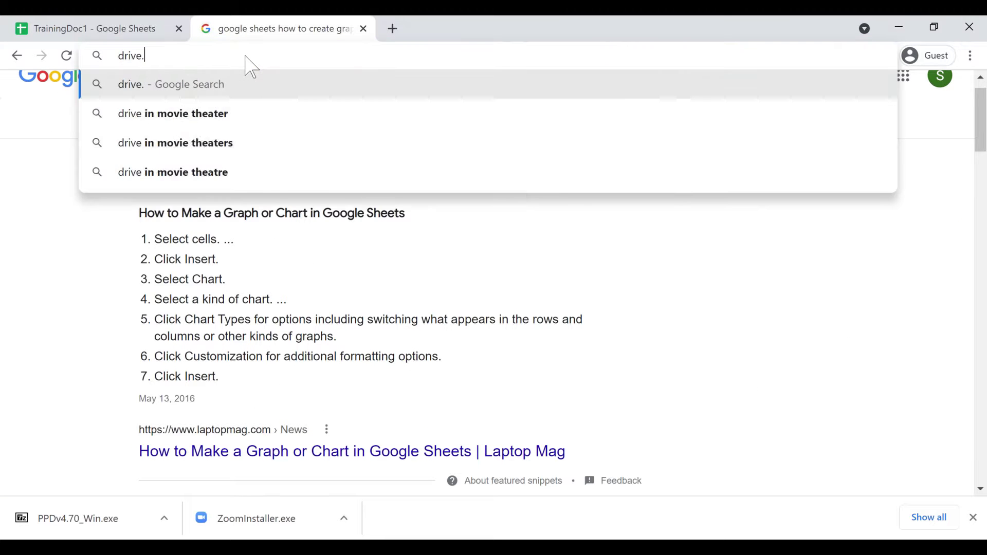
{"action": "type", "text": "google.com"}
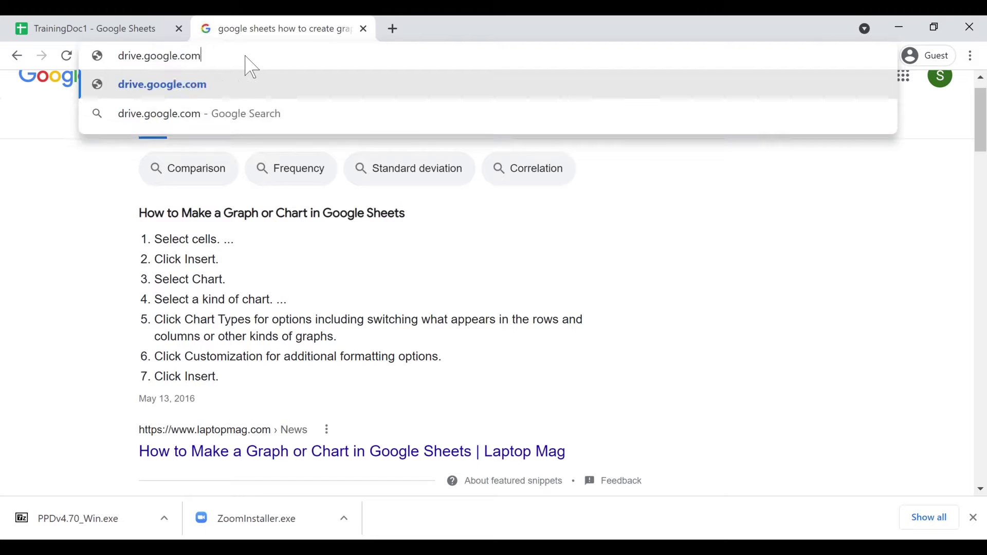
{"action": "key", "text": "Return"}
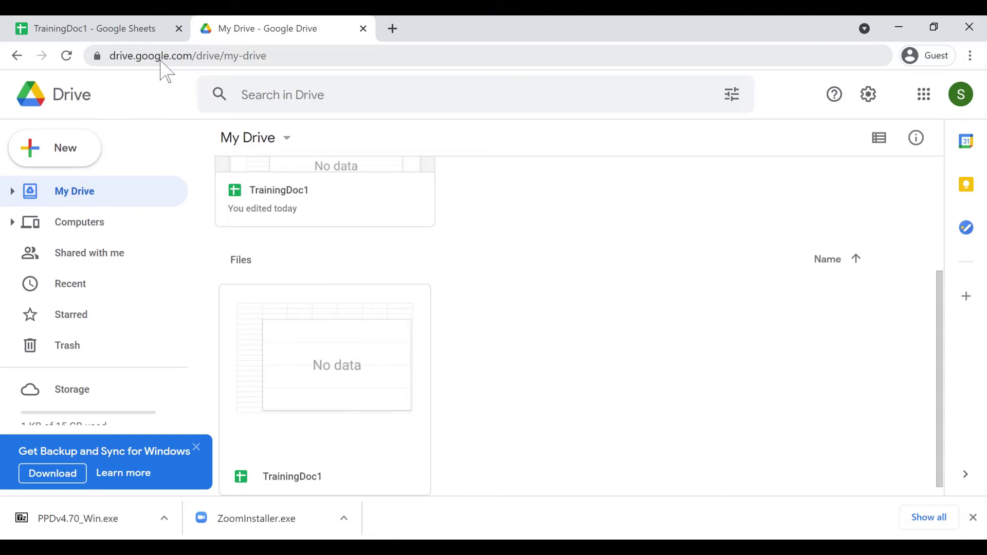
{"action": "left_click", "coordinate": [161, 61]}
{"action": "type", "text": "drive.go"}
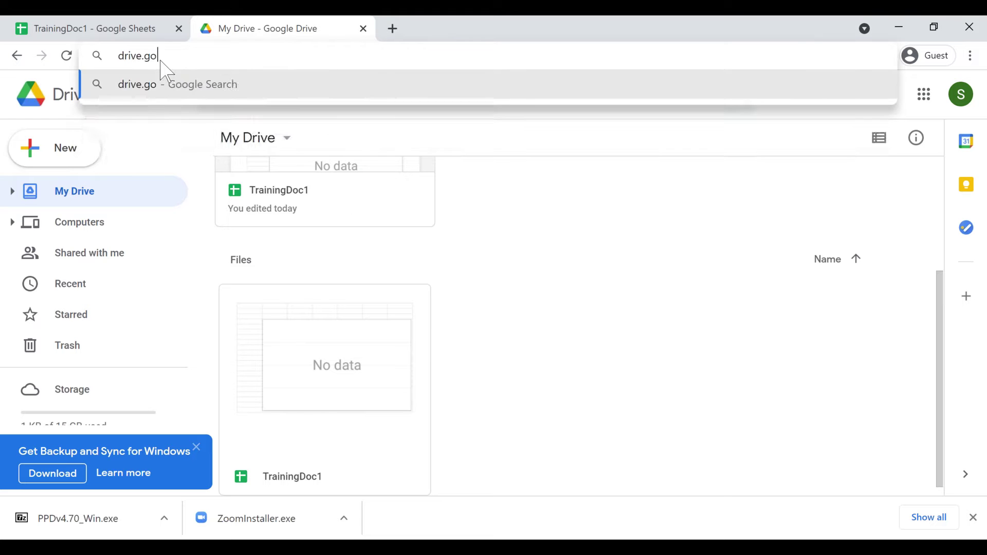
{"action": "type", "text": "ogle.com"}
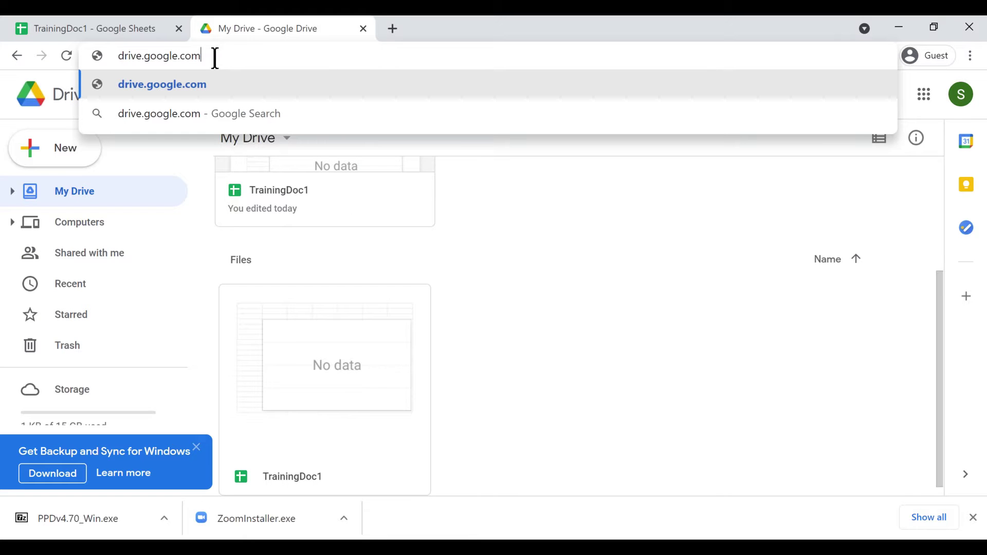
{"action": "key", "text": "Return"}
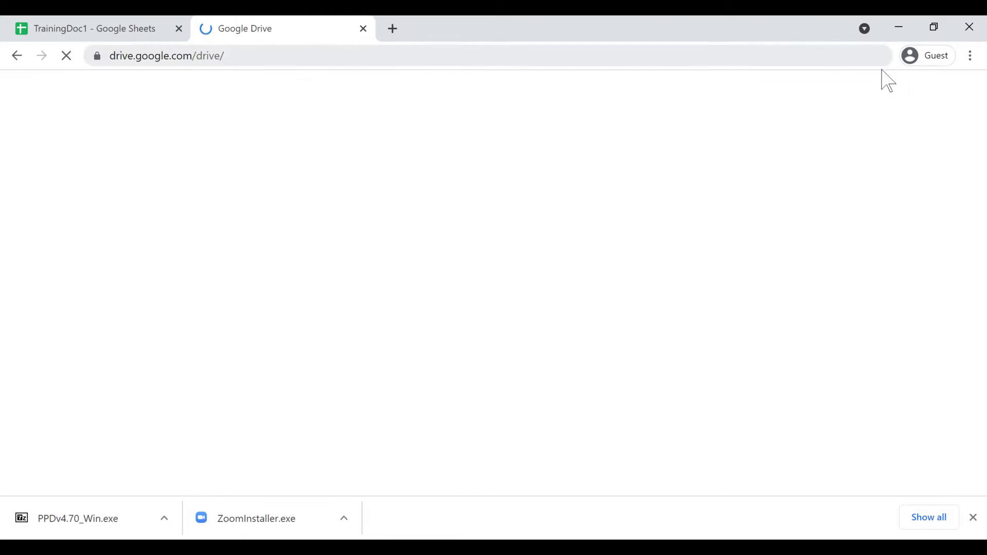
Step: Reopen Google Drive's My Drive from the Google apps grid
{"action": "left_click", "coordinate": [924, 101]}
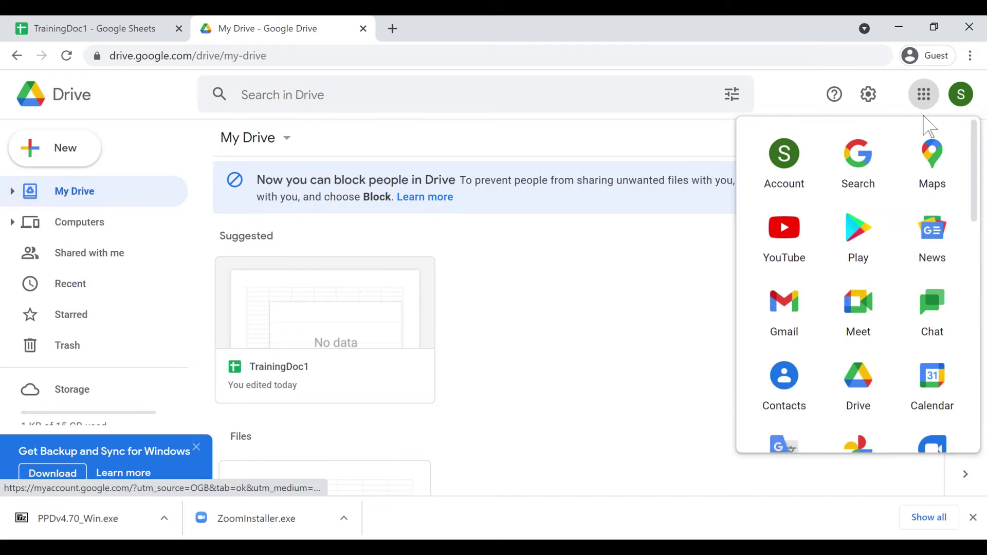
{"action": "left_click", "coordinate": [927, 105]}
{"action": "left_click", "coordinate": [928, 105]}
{"action": "scroll", "coordinate": [858, 231], "scroll_direction": "down", "scroll_amount": 2}
{"action": "scroll", "coordinate": [864, 198], "scroll_direction": "down", "scroll_amount": 2}
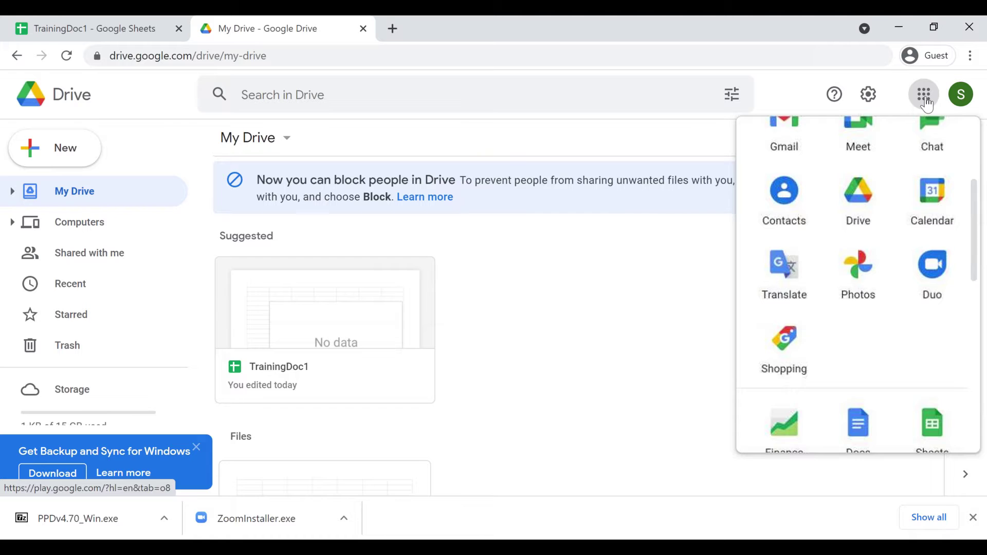
{"action": "left_click", "coordinate": [863, 198]}
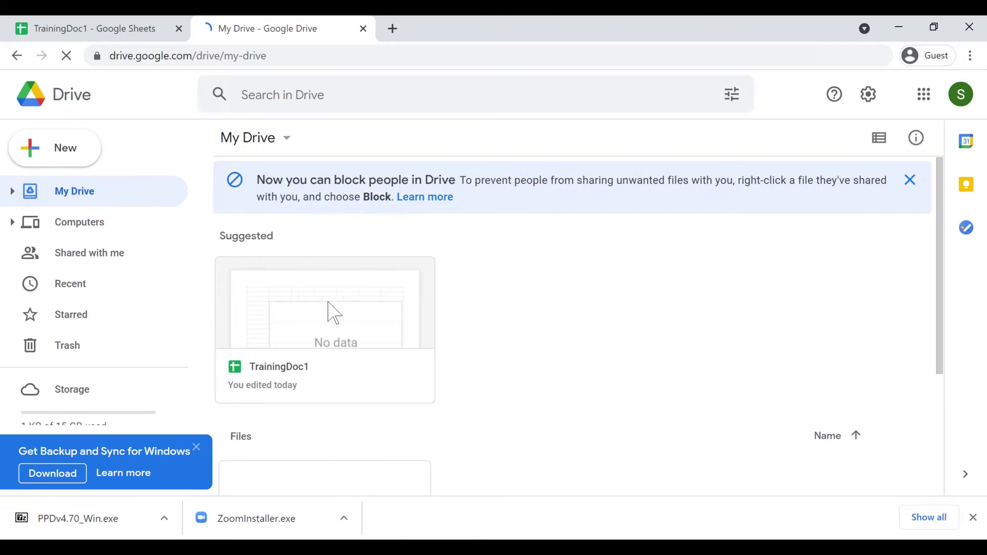
{"action": "scroll", "coordinate": [327, 428], "scroll_direction": "down", "scroll_amount": 3}
{"action": "scroll", "coordinate": [365, 293], "scroll_direction": "up", "scroll_amount": 3}
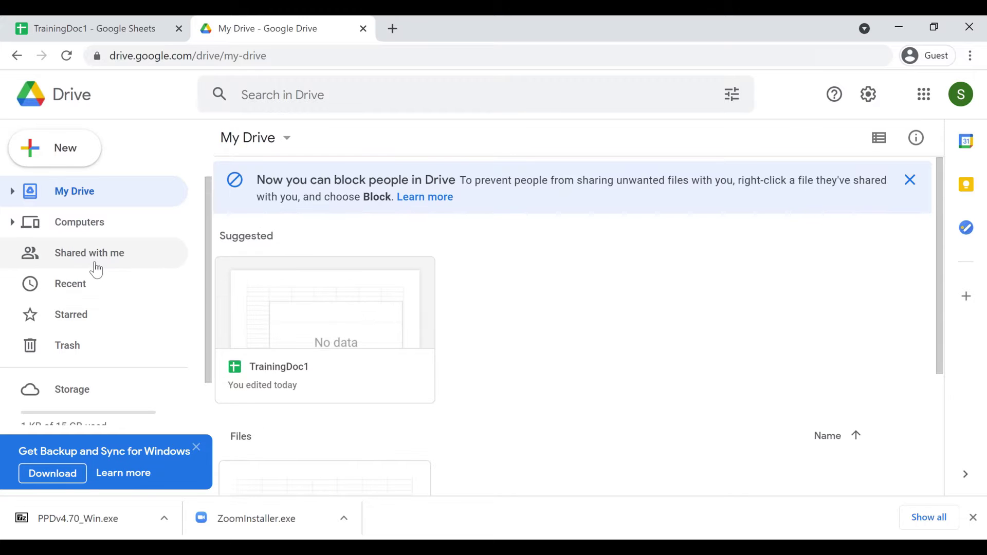
Step: Check TrainingDoc1's action menu, then open the Documents folder in File Explorer
{"action": "right_click", "coordinate": [331, 308]}
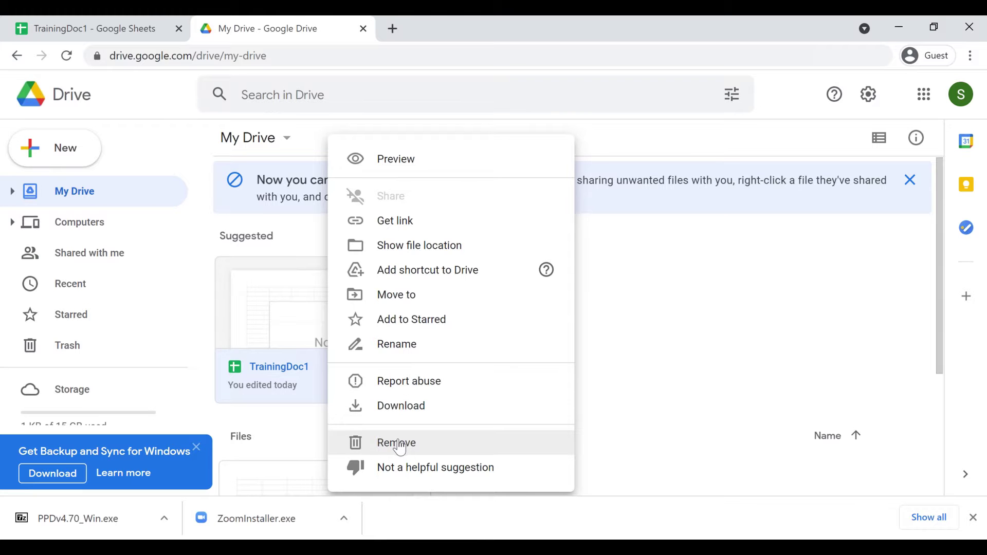
{"action": "left_click", "coordinate": [603, 339]}
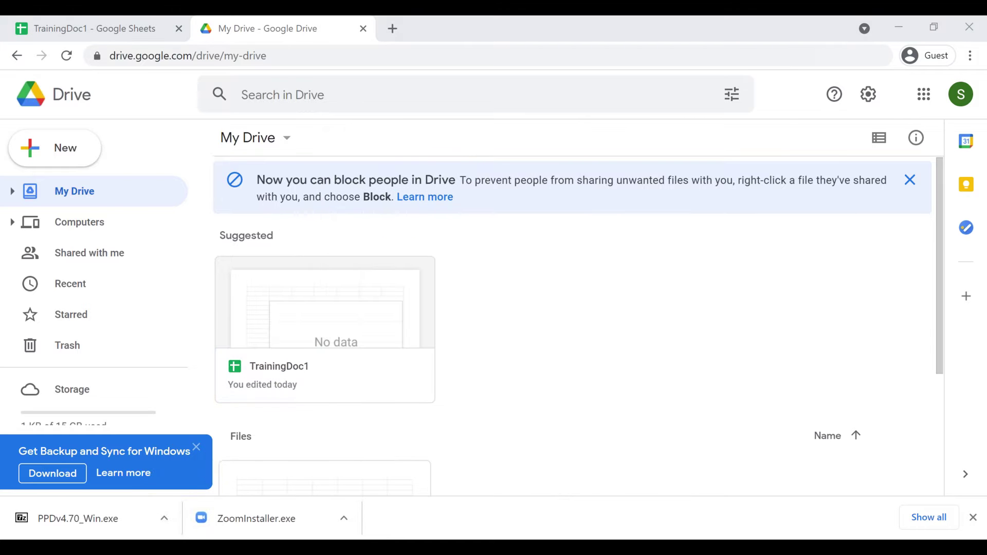
{"action": "left_click", "coordinate": [112, 272]}
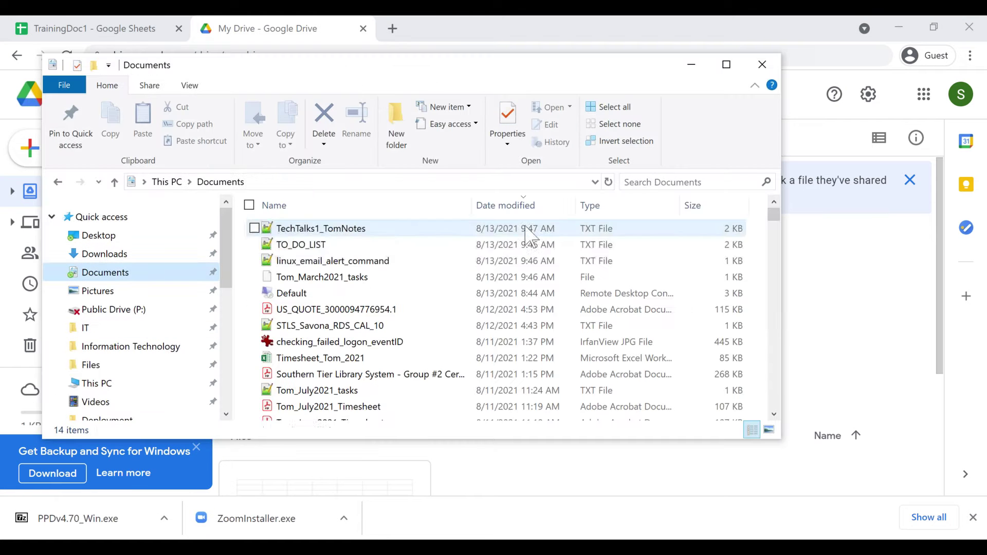
Step: Close the File Explorer window showing the Documents folder
{"action": "right_click", "coordinate": [372, 227]}
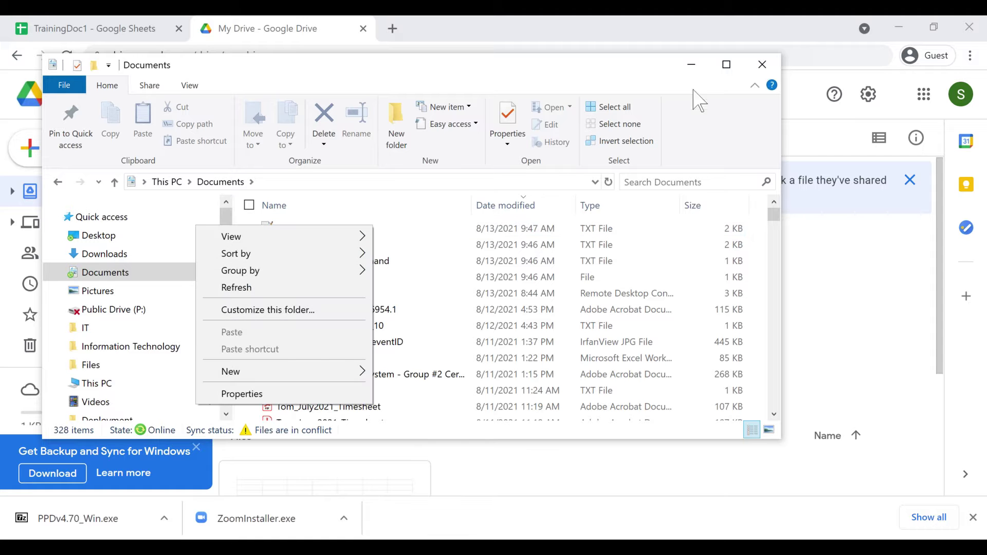
{"action": "left_click", "coordinate": [761, 65]}
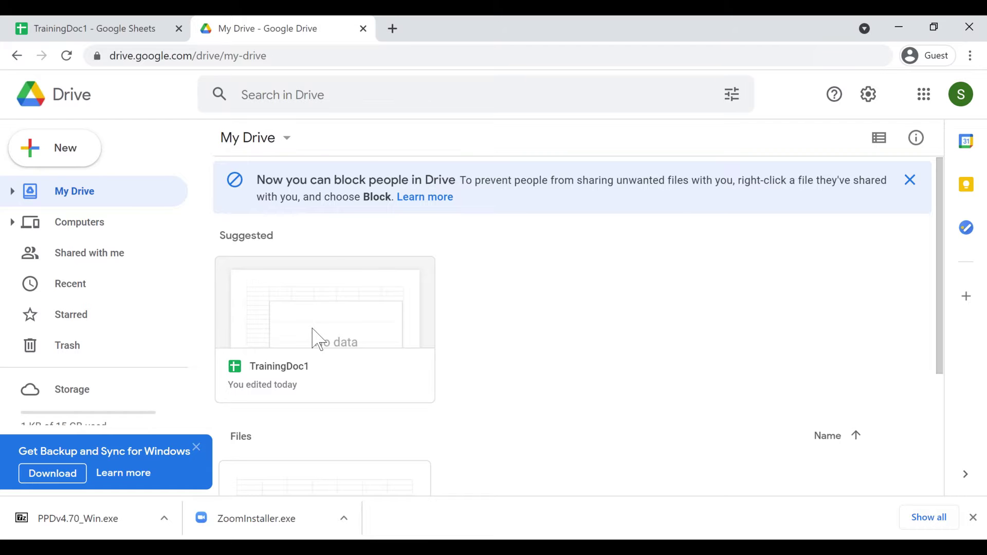
Step: From Shared with me, open the 'Block & unblock people in Google Drive' help article
{"action": "right_click", "coordinate": [315, 339]}
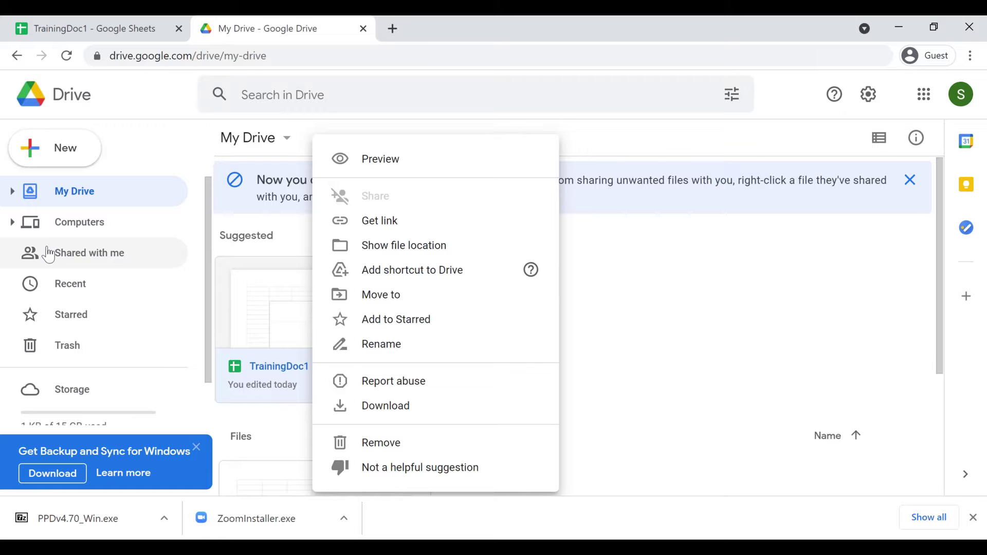
{"action": "left_click", "coordinate": [53, 255]}
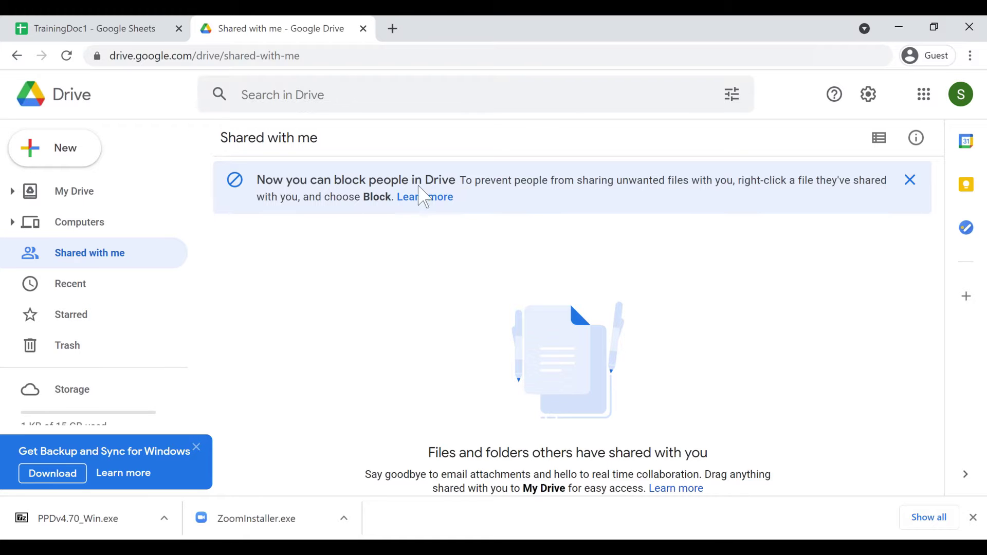
{"action": "left_click", "coordinate": [416, 197]}
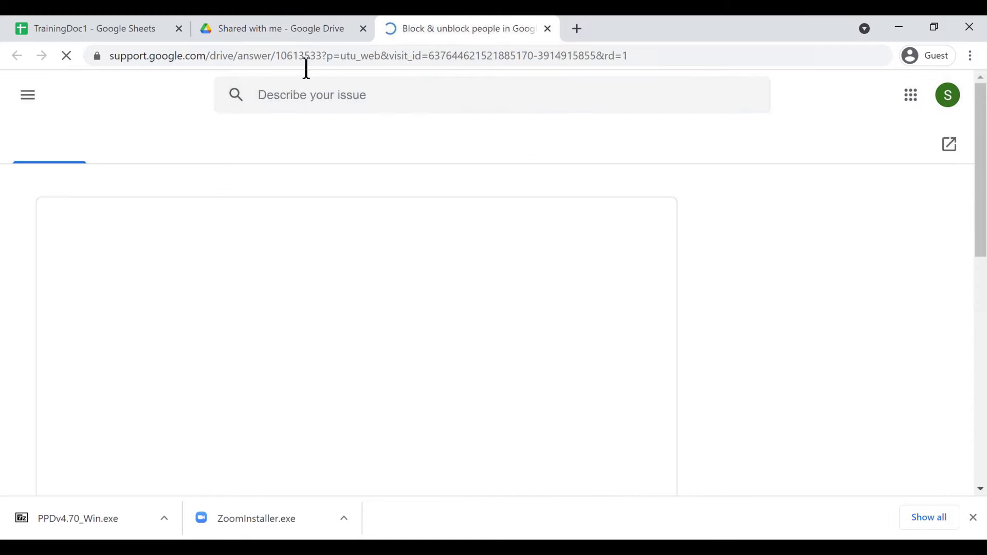
Step: Close the blocking help article and Shared with me tabs, leaving only TrainingDoc1 open
{"action": "left_click", "coordinate": [548, 29]}
{"action": "left_click", "coordinate": [363, 29]}
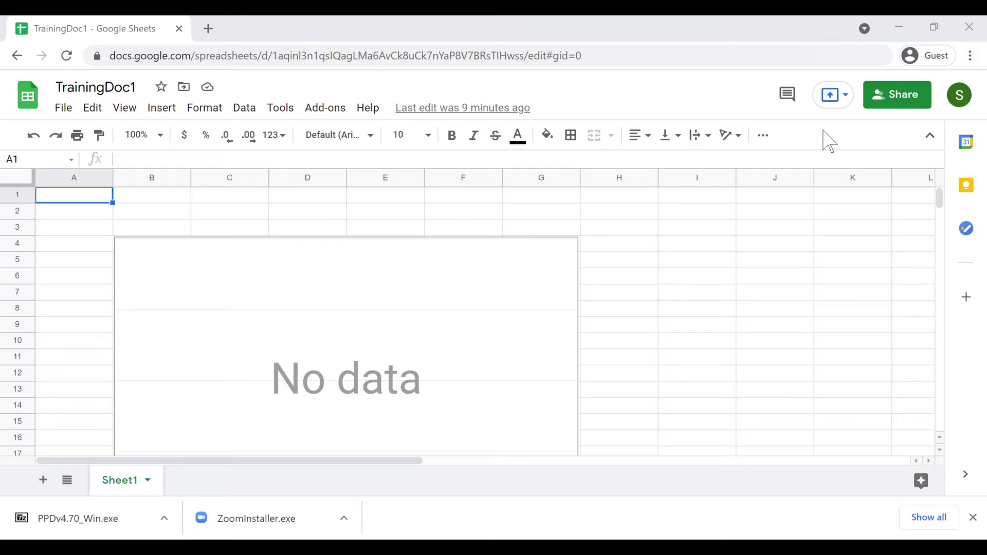
Step: Open a new blank tab beside the TrainingDoc1 tab
{"action": "left_click", "coordinate": [211, 26]}
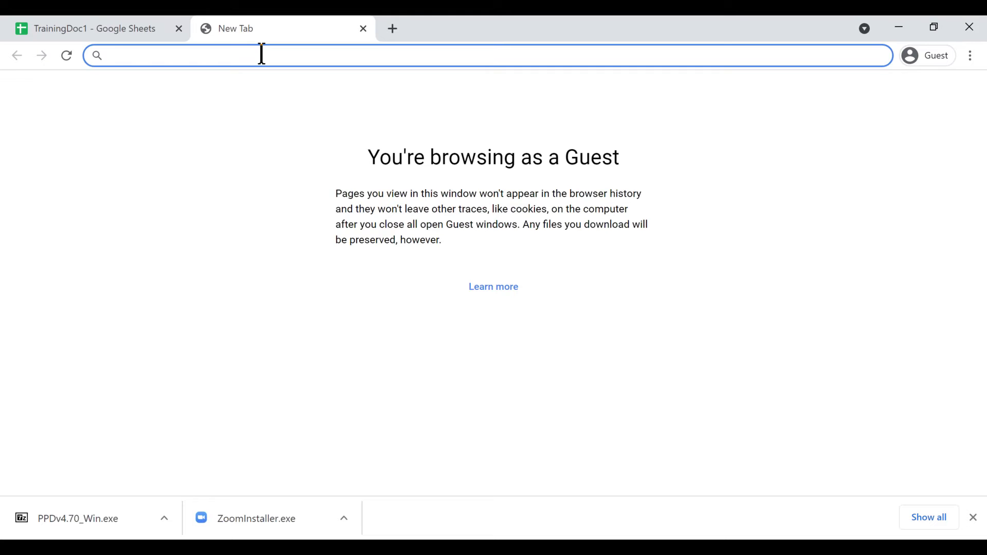
Step: Search Google for a person's name, then rerun it wrapped in quotes as an exact phrase
{"action": "key", "text": "Return"}
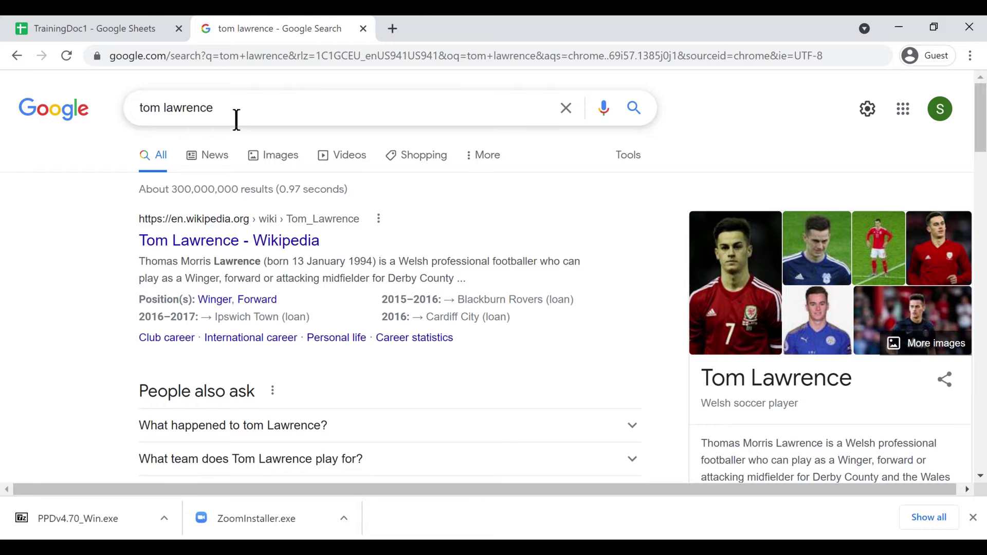
{"action": "left_click", "coordinate": [251, 105]}
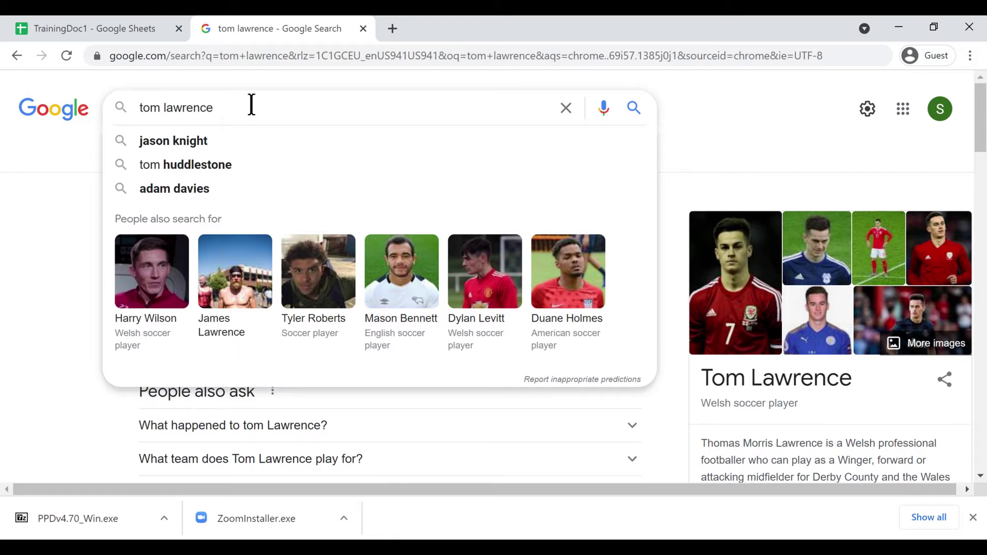
{"action": "type", "text": "\""}
{"action": "key", "text": "Left"}
{"action": "key", "text": "Left"}
{"action": "key", "text": "Left"}
{"action": "key", "text": "Left"}
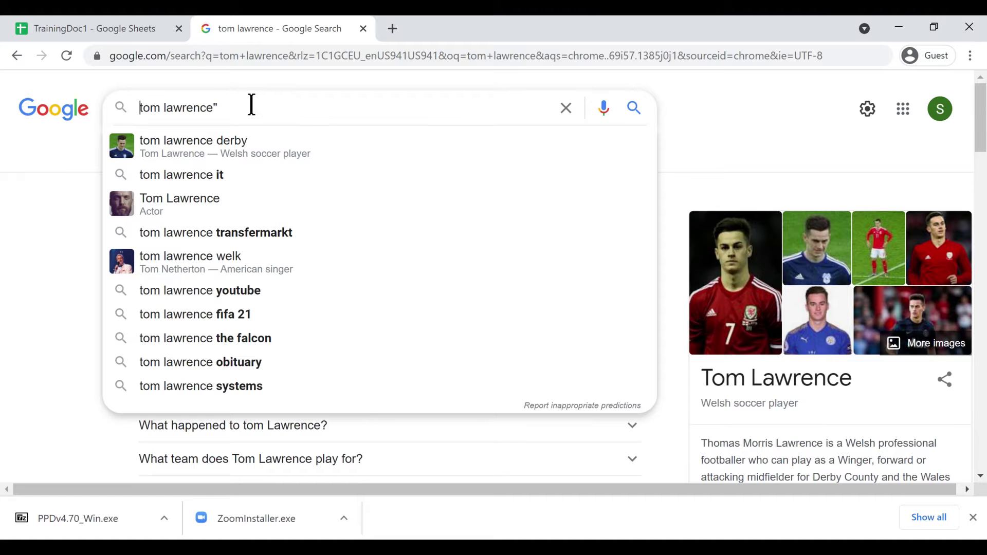
{"action": "type", "text": "\""}
{"action": "key", "text": "Return"}
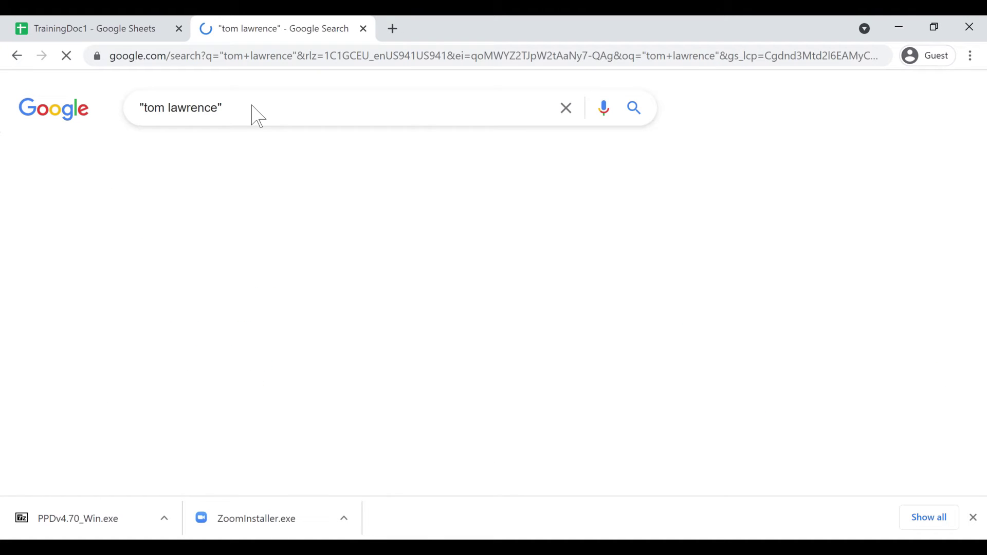
{"action": "scroll", "coordinate": [325, 282], "scroll_direction": "down", "scroll_amount": 1}
{"action": "scroll", "coordinate": [325, 283], "scroll_direction": "up", "scroll_amount": 1}
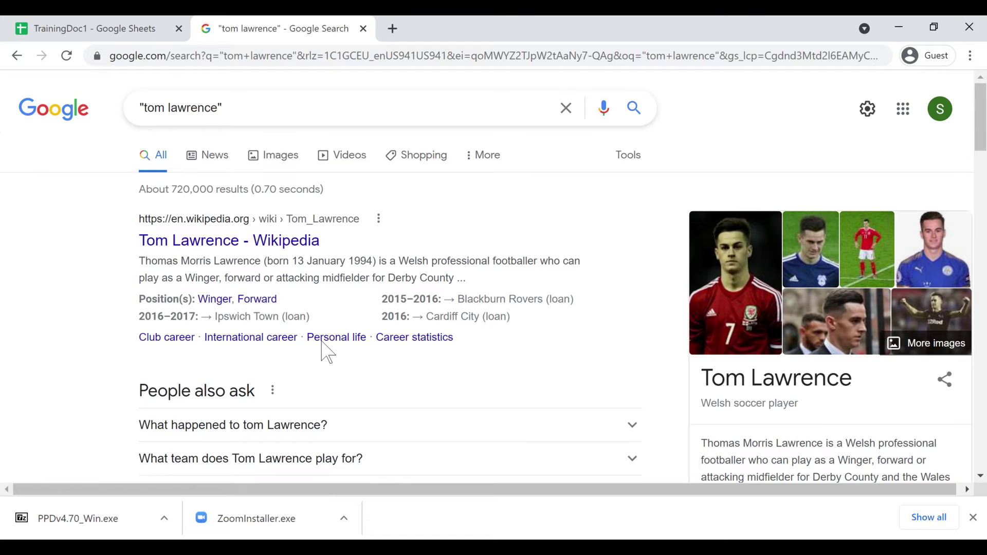
{"action": "scroll", "coordinate": [324, 349], "scroll_direction": "down", "scroll_amount": 4}
{"action": "scroll", "coordinate": [321, 348], "scroll_direction": "up", "scroll_amount": 4}
Step: Rerun the quoted name search and scroll through its results and knowledge panel
{"action": "left_click_drag", "start_coordinate": [217, 107], "coordinate": [150, 114]}
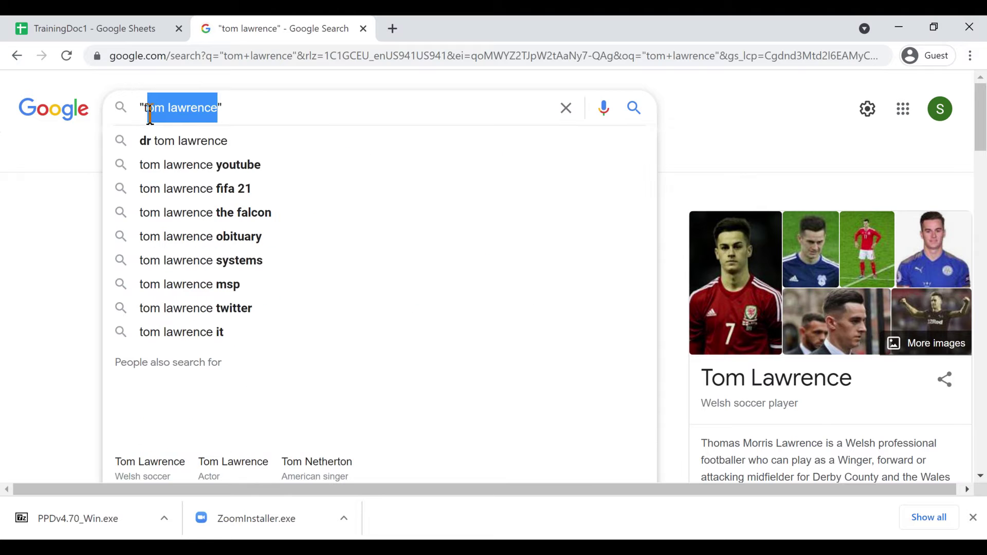
{"action": "left_click", "coordinate": [238, 107]}
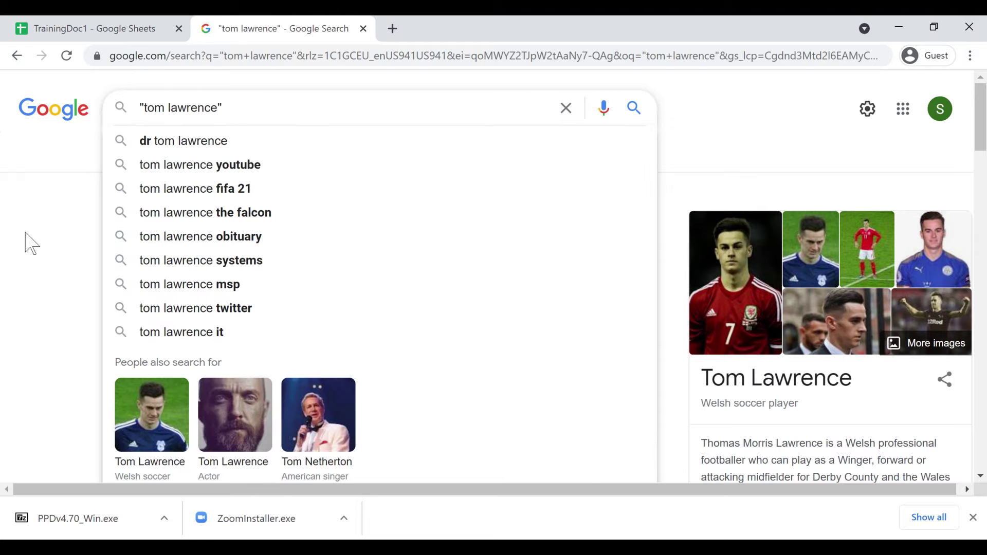
{"action": "key", "text": "Return"}
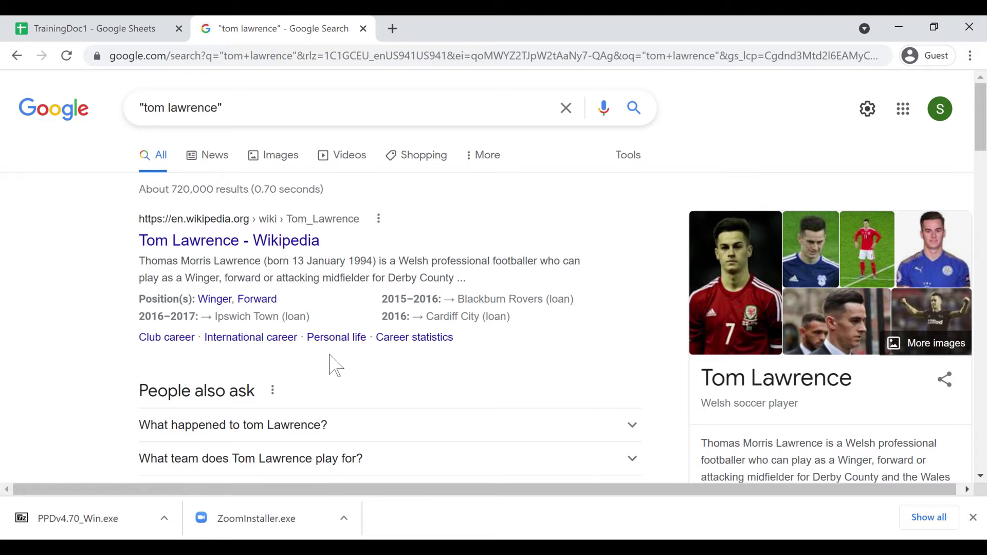
{"action": "scroll", "coordinate": [336, 366], "scroll_direction": "down", "scroll_amount": 1}
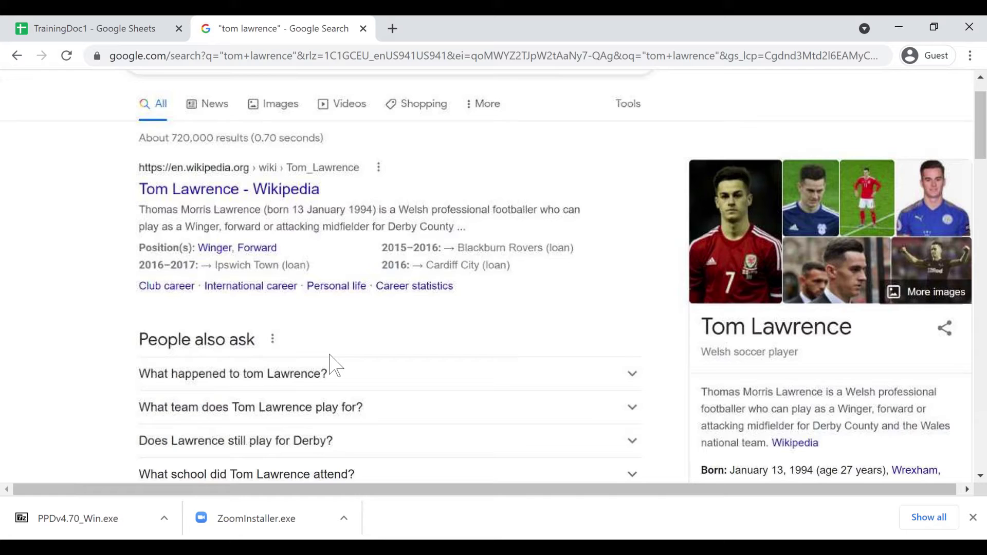
{"action": "scroll", "coordinate": [336, 366], "scroll_direction": "down", "scroll_amount": 3}
{"action": "scroll", "coordinate": [335, 366], "scroll_direction": "down", "scroll_amount": 4}
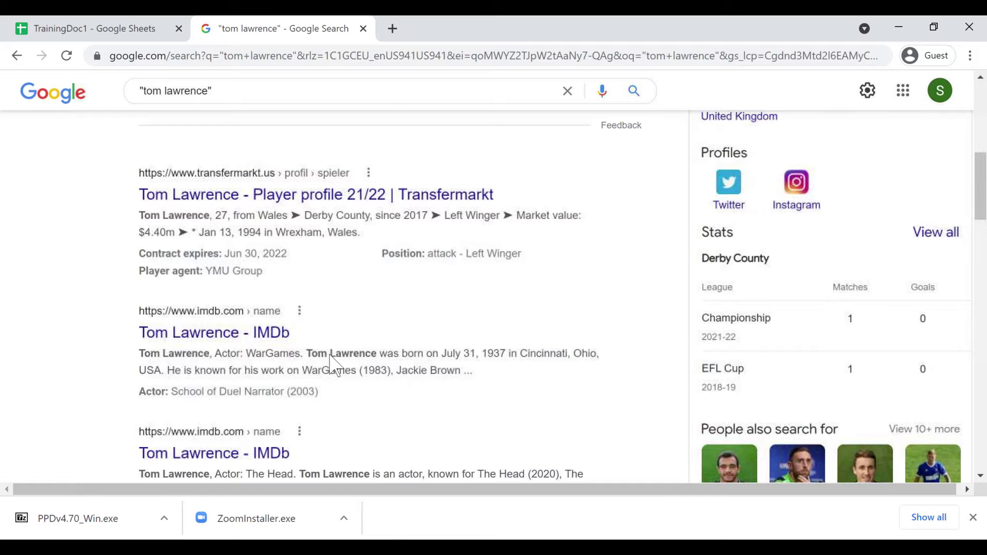
{"action": "scroll", "coordinate": [335, 366], "scroll_direction": "down", "scroll_amount": 2}
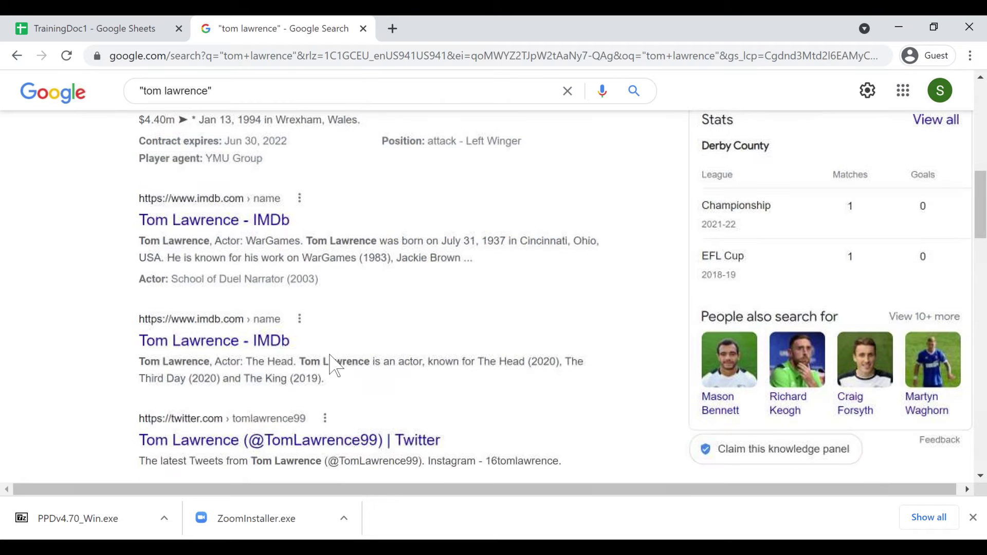
{"action": "scroll", "coordinate": [331, 365], "scroll_direction": "up", "scroll_amount": 10}
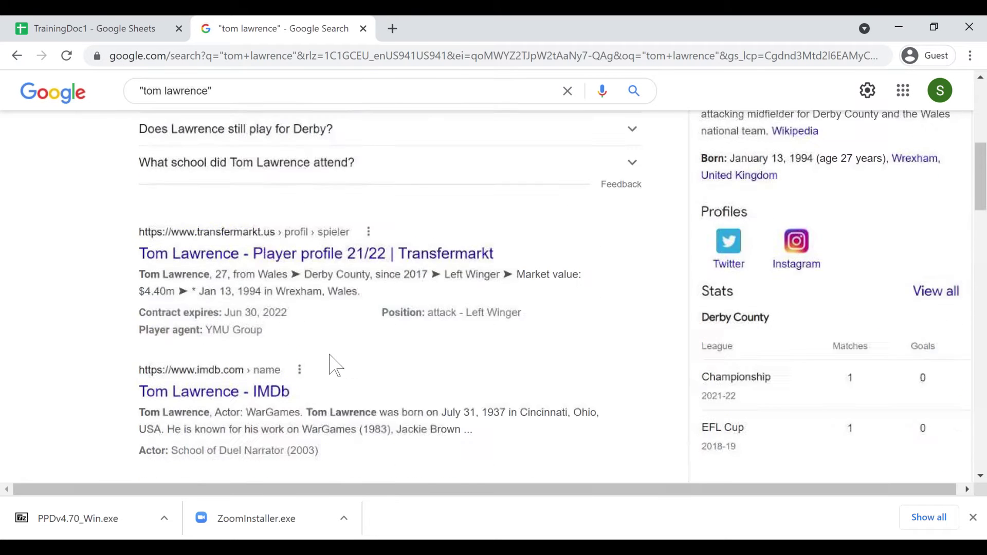
{"action": "left_click", "coordinate": [282, 110]}
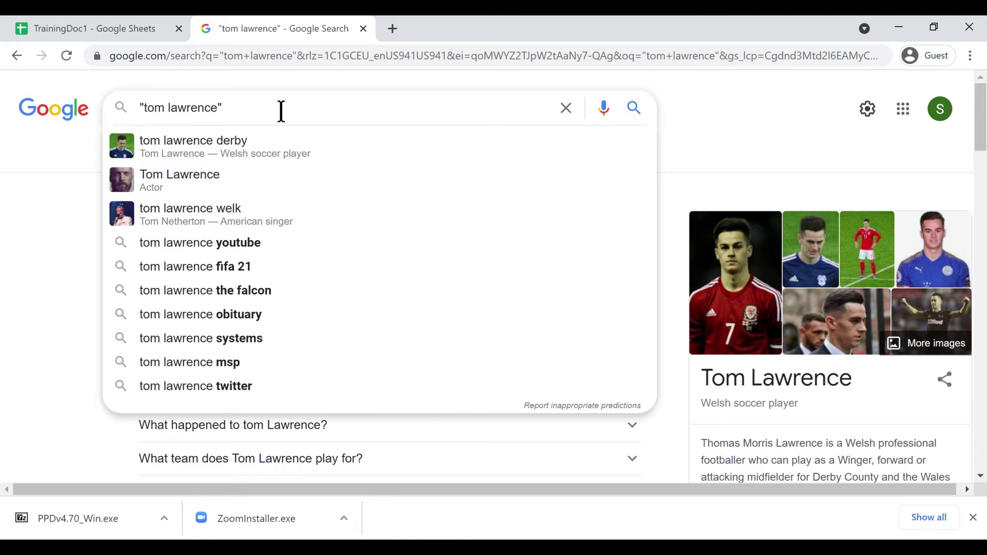
Step: Add + cazenovia after the quoted staff name and search, getting about 898 results
{"action": "type", "text": "+"}
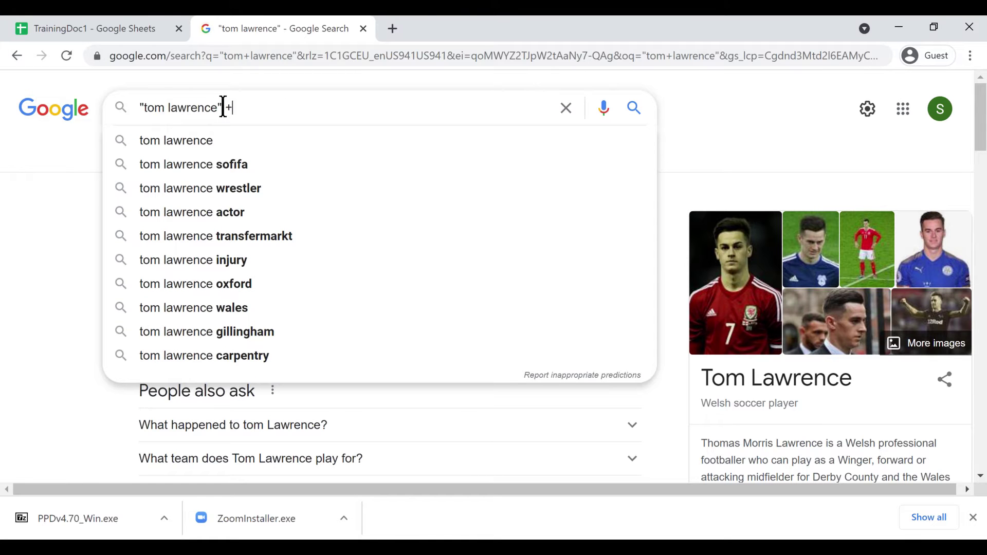
{"action": "left_click_drag", "start_coordinate": [222, 107], "coordinate": [139, 114]}
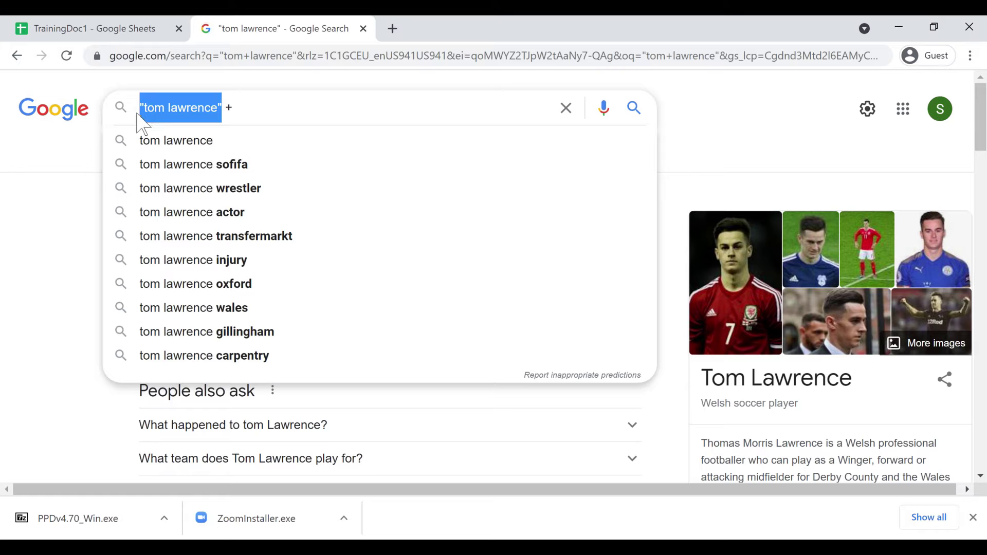
{"action": "left_click", "coordinate": [243, 109]}
{"action": "type", "text": "cazen"}
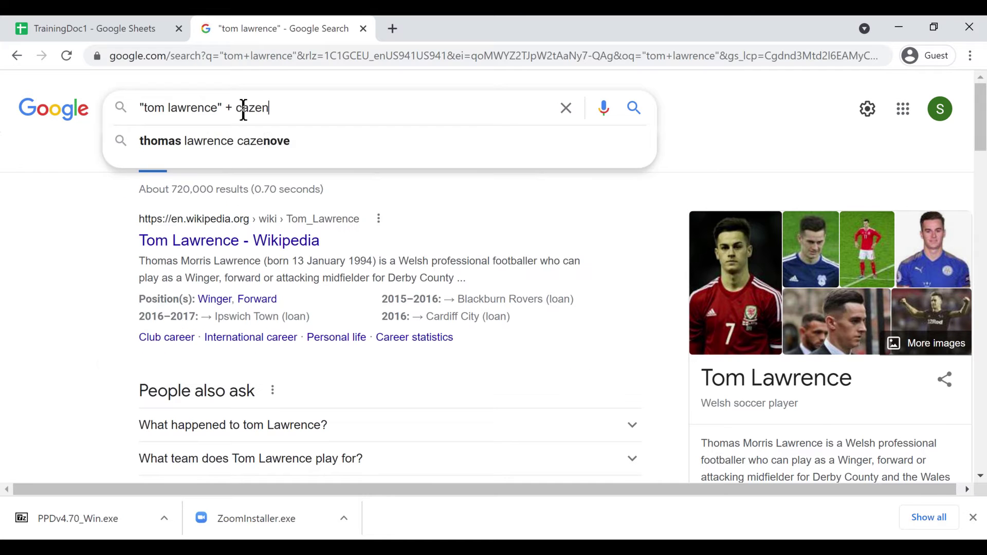
{"action": "type", "text": "ovia"}
{"action": "key", "text": "Return"}
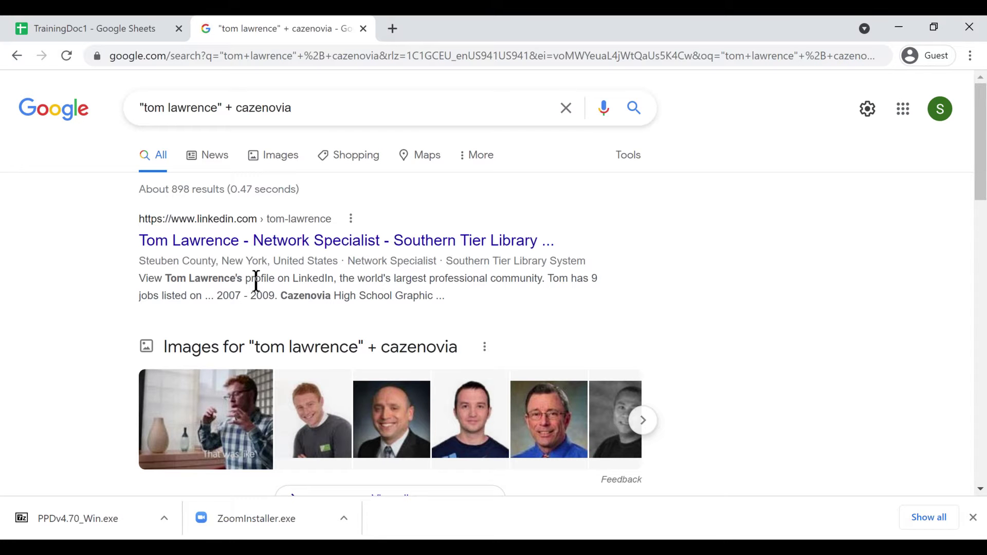
Step: Scroll through the cazenovia results, then select the end of the query for editing
{"action": "scroll", "coordinate": [324, 282], "scroll_direction": "down", "scroll_amount": 6}
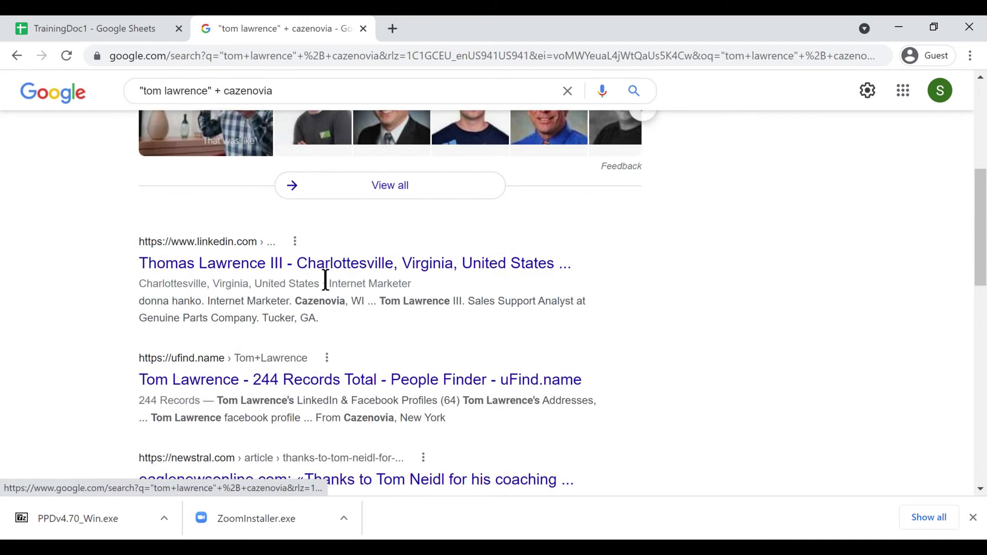
{"action": "scroll", "coordinate": [328, 288], "scroll_direction": "down", "scroll_amount": 2}
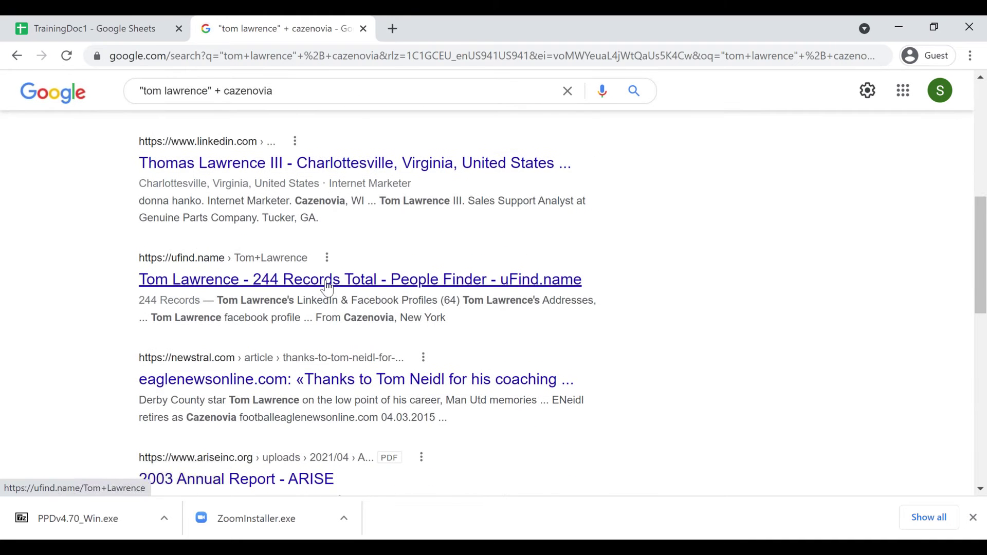
{"action": "scroll", "coordinate": [329, 285], "scroll_direction": "down", "scroll_amount": 1}
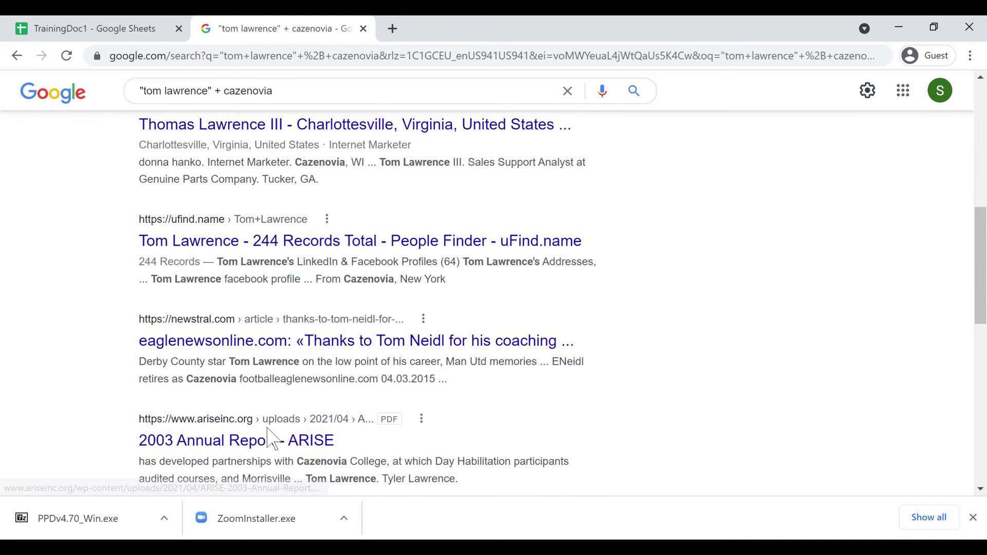
{"action": "scroll", "coordinate": [273, 440], "scroll_direction": "down", "scroll_amount": 1}
{"action": "scroll", "coordinate": [319, 380], "scroll_direction": "up", "scroll_amount": 10}
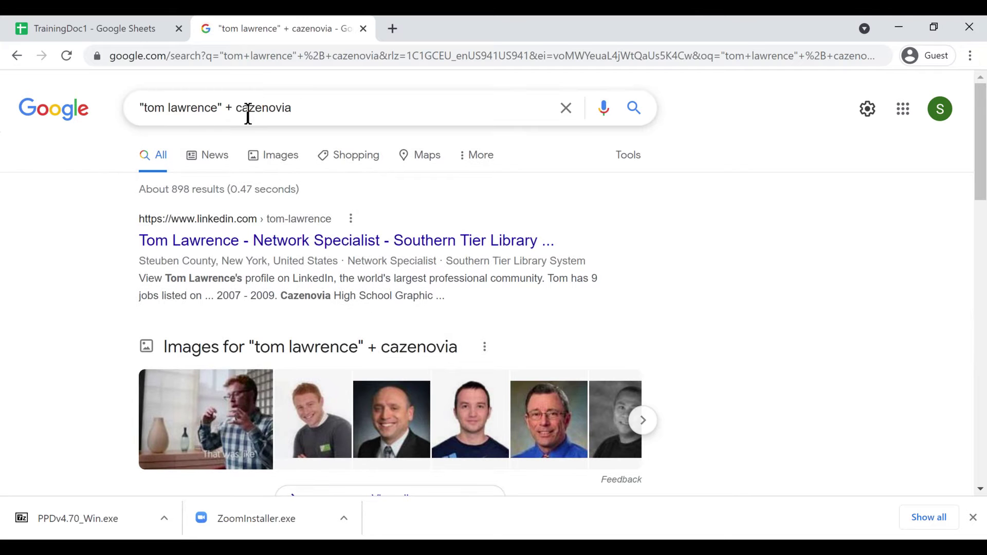
{"action": "left_click", "coordinate": [221, 108]}
{"action": "key", "text": "ctrl+Left"}
{"action": "key", "text": "ctrl+Left"}
{"action": "left_click_drag", "start_coordinate": [291, 107], "coordinate": [211, 122]}
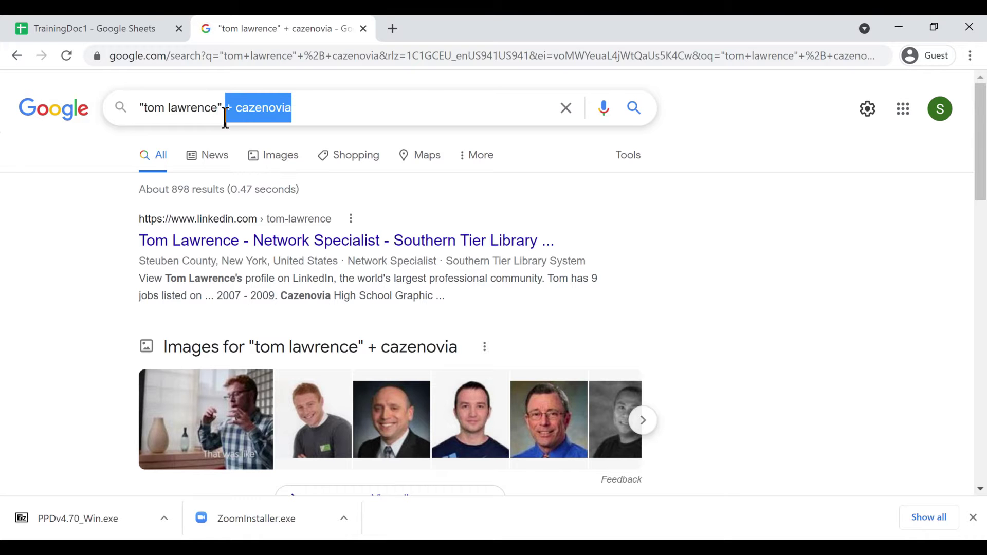
Step: Replace the query with "will smith" and search, then add -actor and search again
{"action": "key", "text": "BackSpace"}
{"action": "key", "text": "BackSpace"}
{"action": "key", "text": "BackSpace"}
{"action": "key", "text": "BackSpace"}
{"action": "key", "text": "BackSpace"}
{"action": "key", "text": "BackSpace"}
{"action": "key", "text": "BackSpace"}
{"action": "key", "text": "BackSpace"}
{"action": "key", "text": "BackSpace"}
{"action": "key", "text": "BackSpace"}
{"action": "key", "text": "BackSpace"}
{"action": "key", "text": "BackSpace"}
{"action": "key", "text": "BackSpace"}
{"action": "key", "text": "BackSpace"}
{"action": "type", "text": "\"will smith"}
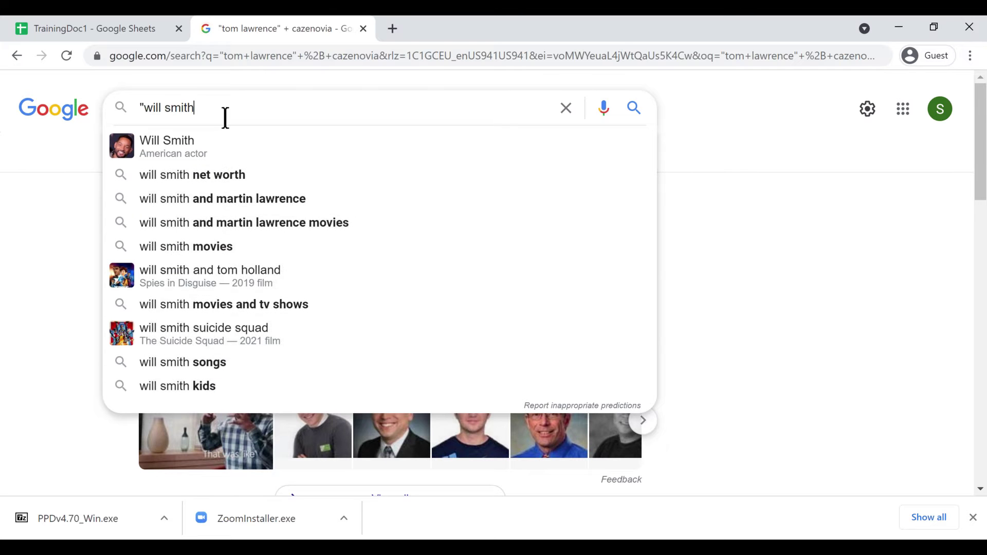
{"action": "type", "text": "\""}
{"action": "key", "text": "Return"}
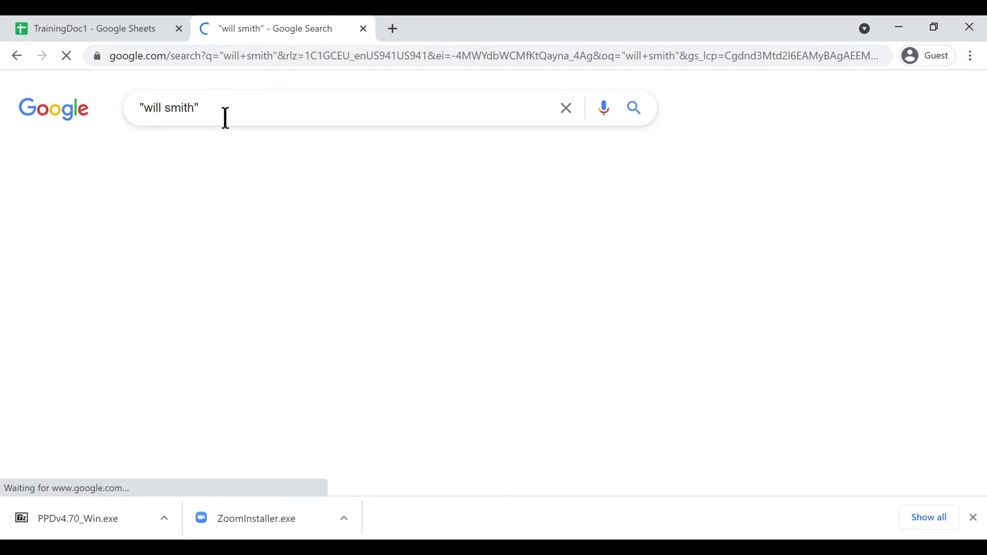
{"action": "left_click", "coordinate": [242, 111]}
{"action": "type", "text": "-actor"}
{"action": "key", "text": "Return"}
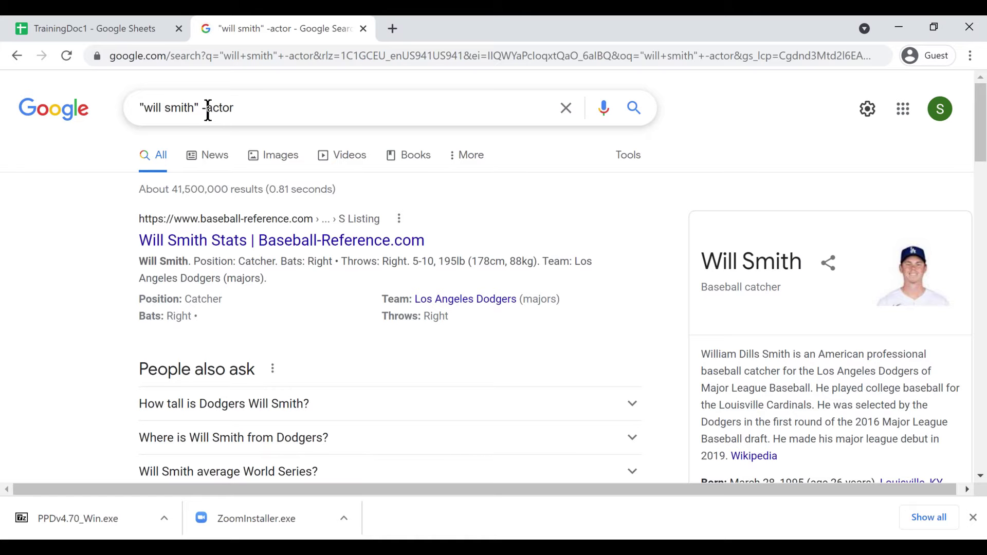
Step: Add -baseball after -actor, run it, and select the whole resulting query
{"action": "left_click", "coordinate": [242, 112]}
{"action": "left_click_drag", "start_coordinate": [201, 109], "coordinate": [251, 108]}
{"action": "left_click", "coordinate": [251, 111]}
{"action": "type", "text": "-"}
{"action": "type", "text": "baseball"}
{"action": "key", "text": "Return"}
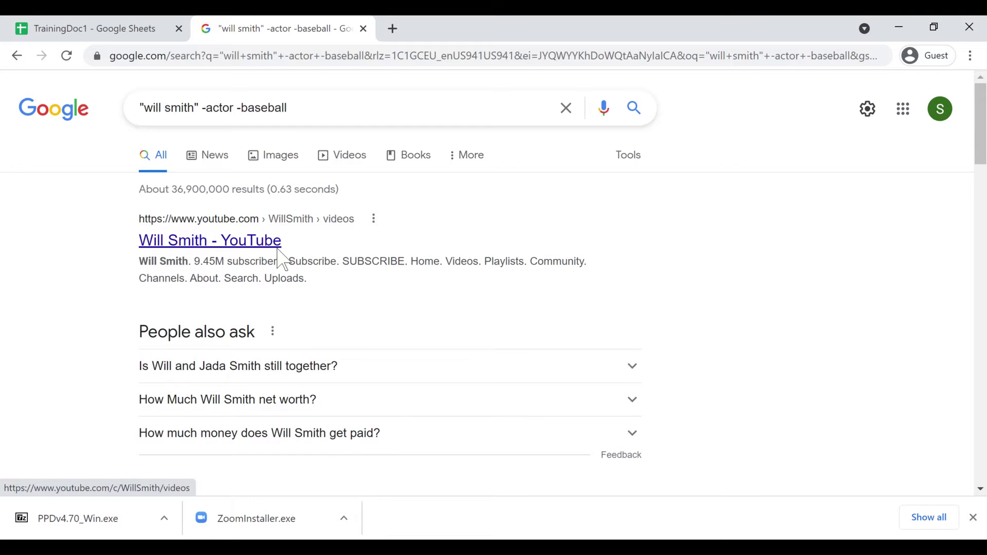
{"action": "scroll", "coordinate": [341, 260], "scroll_direction": "down", "scroll_amount": 1}
{"action": "scroll", "coordinate": [344, 261], "scroll_direction": "up", "scroll_amount": 1}
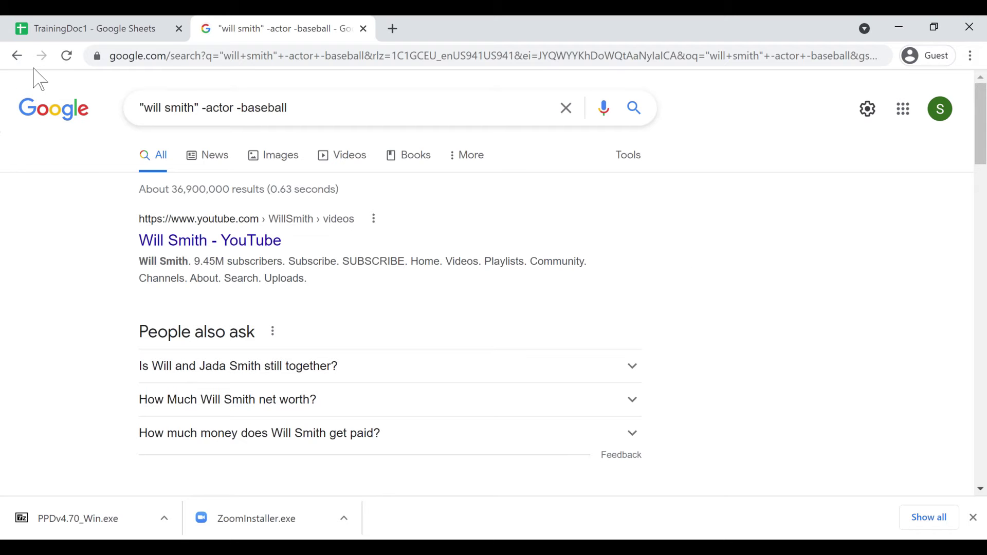
{"action": "left_click", "coordinate": [302, 105]}
{"action": "left_click_drag", "start_coordinate": [302, 106], "coordinate": [112, 98]}
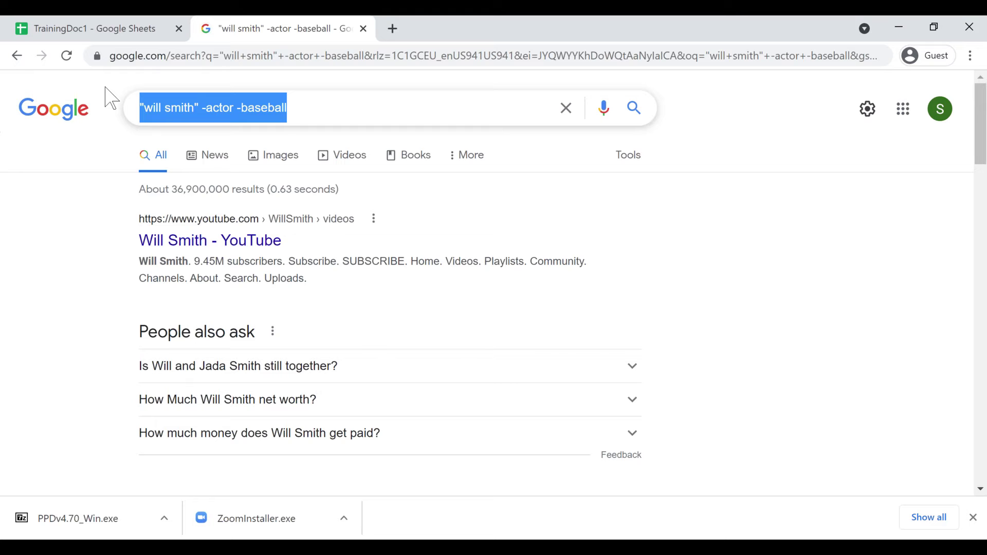
Step: Clear the search box and select the Michael Jackson sample query in Tech Talk Script
{"action": "key", "text": "BackSpace"}
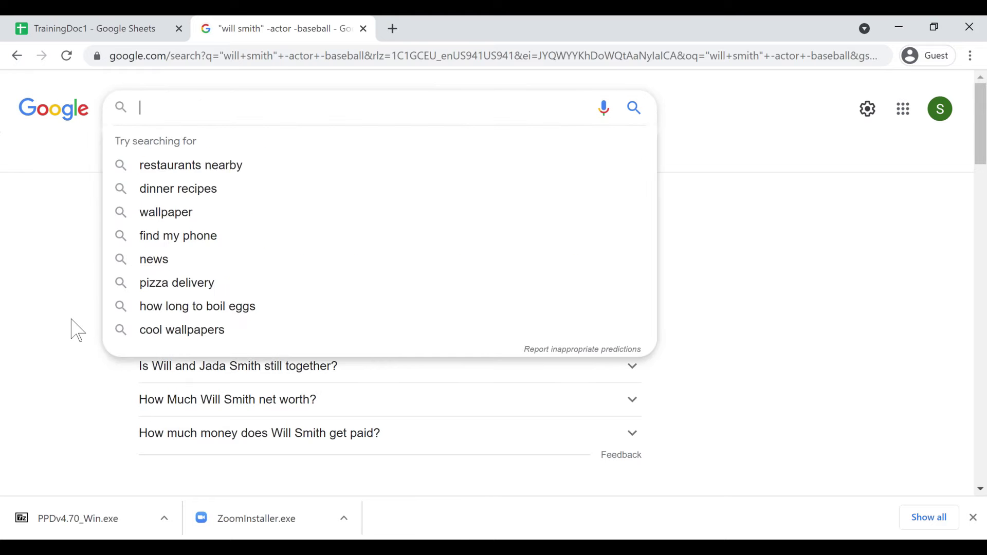
{"action": "left_click", "coordinate": [77, 330]}
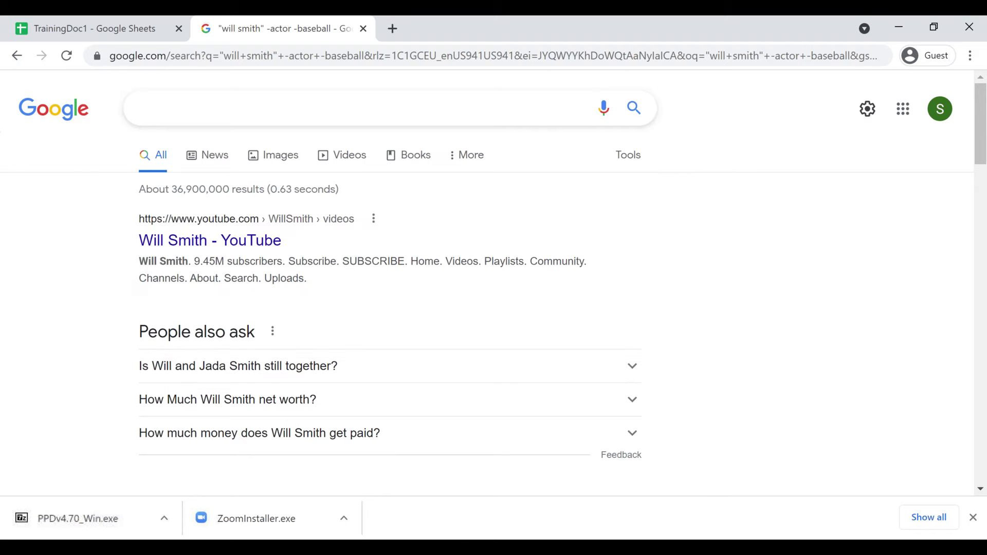
{"action": "left_click", "coordinate": [208, 451]}
{"action": "key", "text": "super+Tab"}
{"action": "left_click", "coordinate": [99, 73]}
{"action": "scroll", "coordinate": [207, 295], "scroll_direction": "down", "scroll_amount": 12}
{"action": "left_click", "coordinate": [188, 234]}
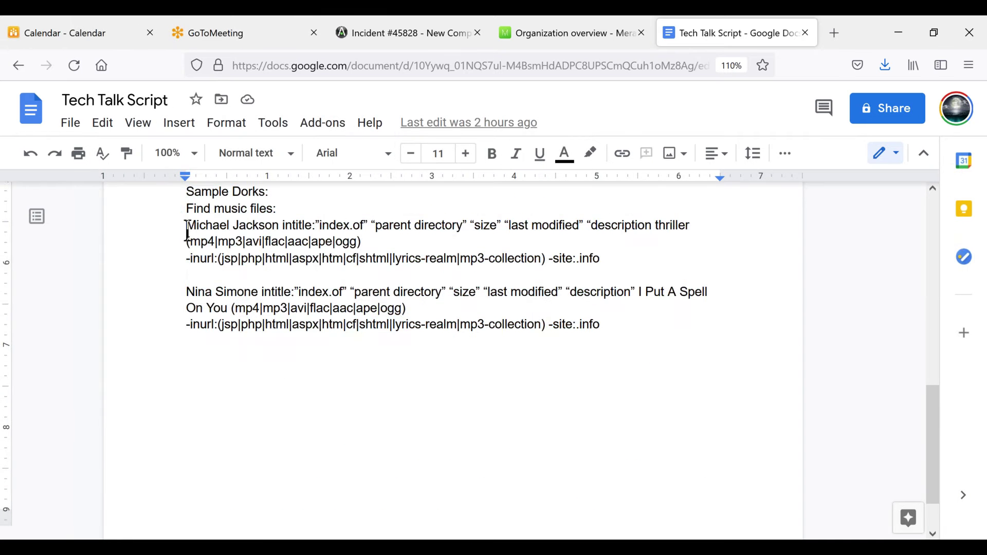
{"action": "left_click_drag", "start_coordinate": [187, 227], "coordinate": [599, 252]}
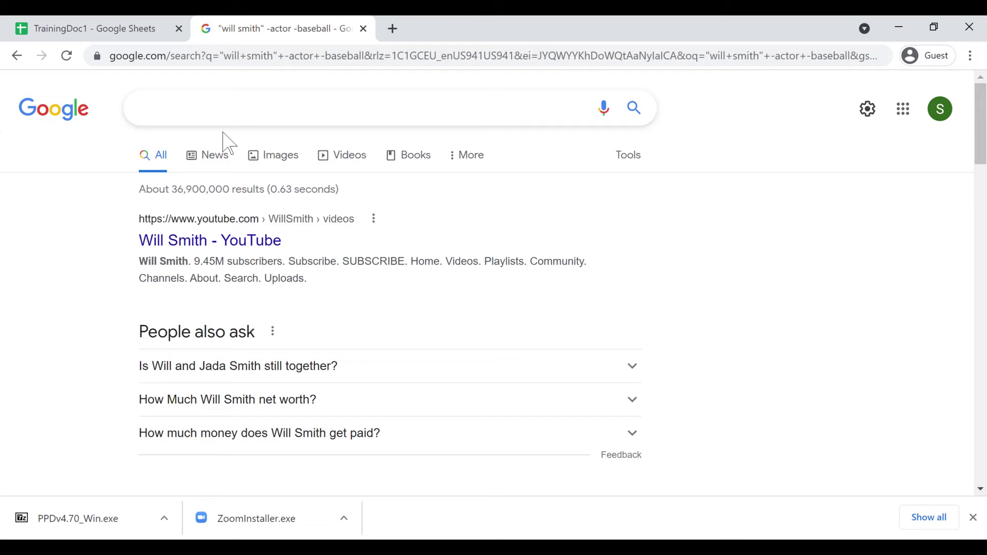
Step: Paste the Michael Jackson intitle:"index.of" query into the search box and select intitle:
{"action": "left_click", "coordinate": [221, 103]}
{"action": "key", "text": "ctrl+v"}
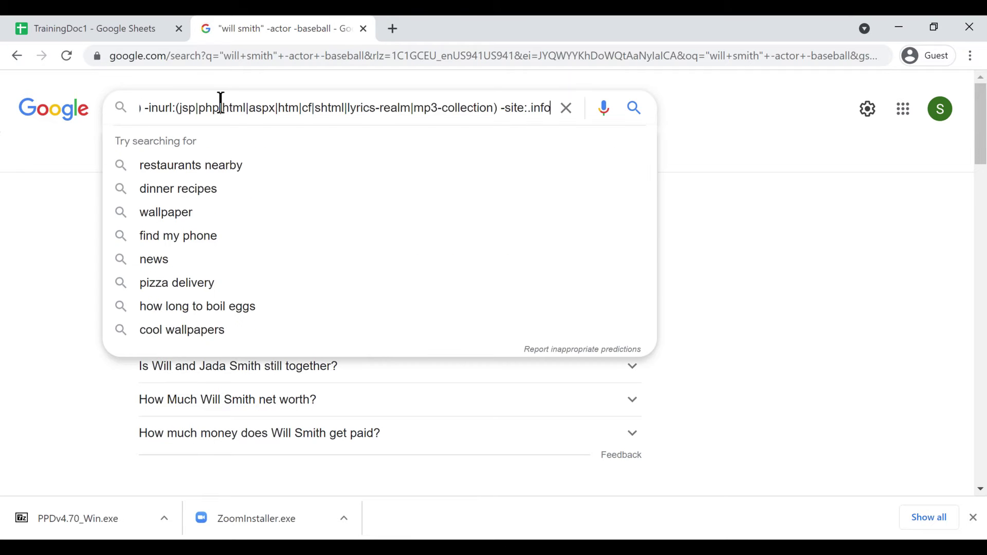
{"action": "key", "text": "ctrl+a"}
{"action": "left_click", "coordinate": [228, 109]}
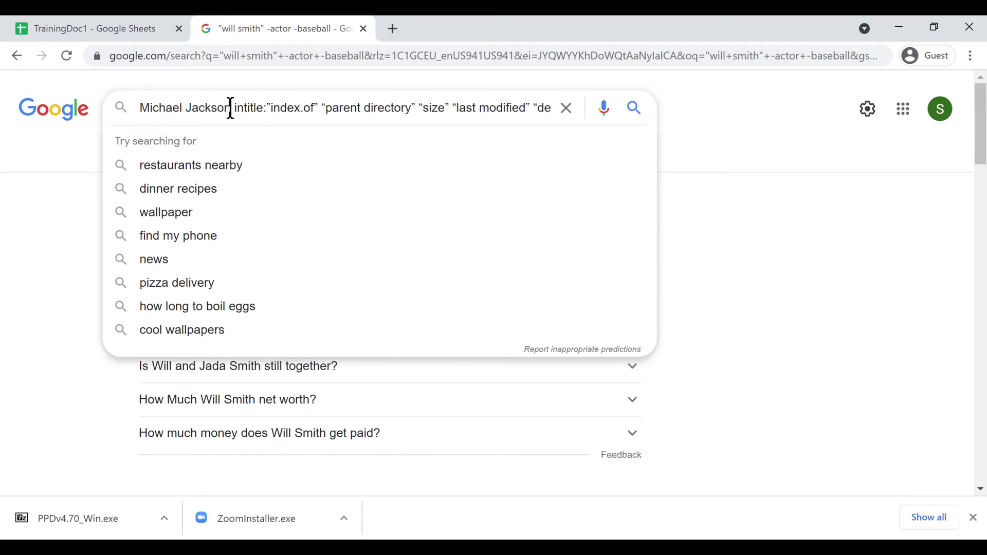
{"action": "key", "text": "Escape"}
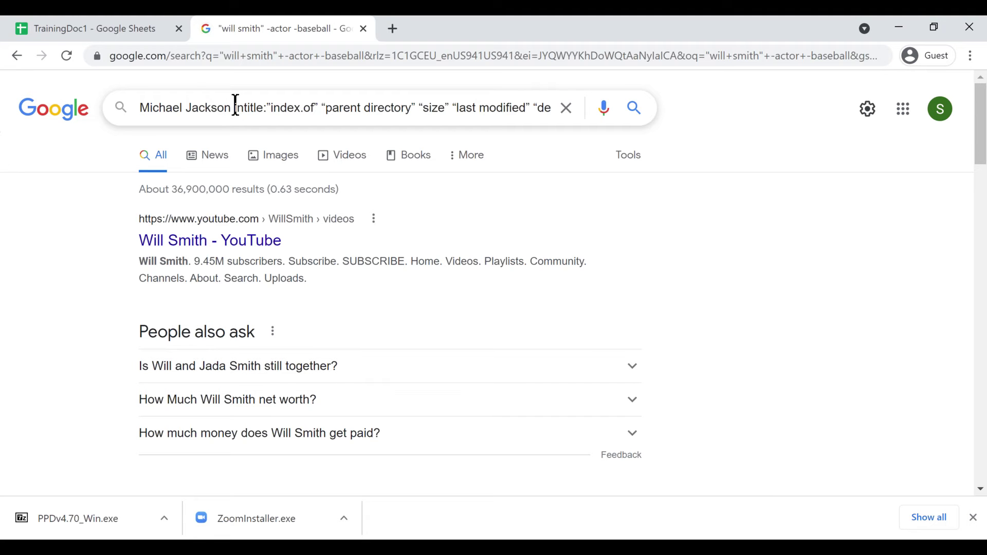
{"action": "left_click_drag", "start_coordinate": [234, 106], "coordinate": [268, 110]}
{"action": "left_click", "coordinate": [393, 29]}
{"action": "type", "text": "www.stls.org"}
{"action": "key", "text": "Return"}
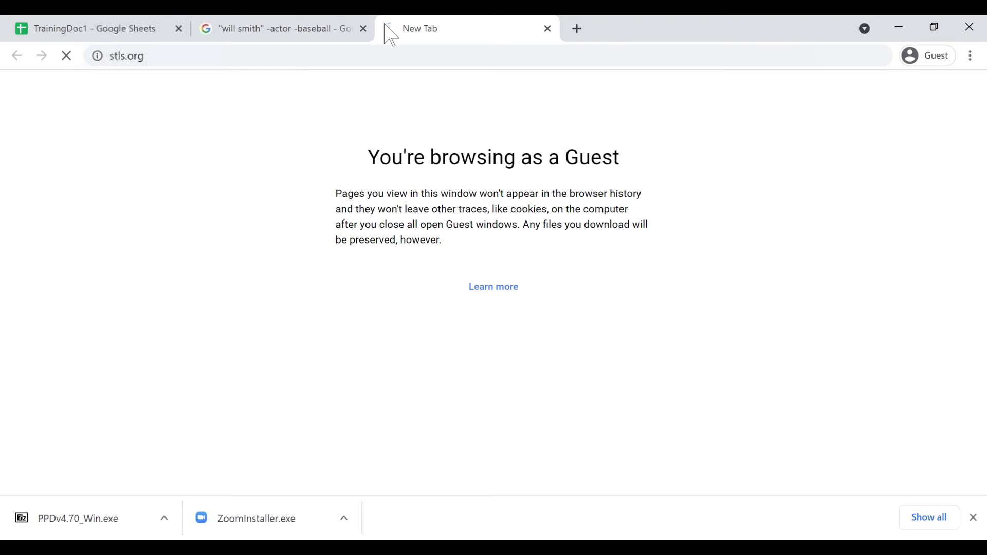
{"action": "mouse_move", "coordinate": [267, 252]}
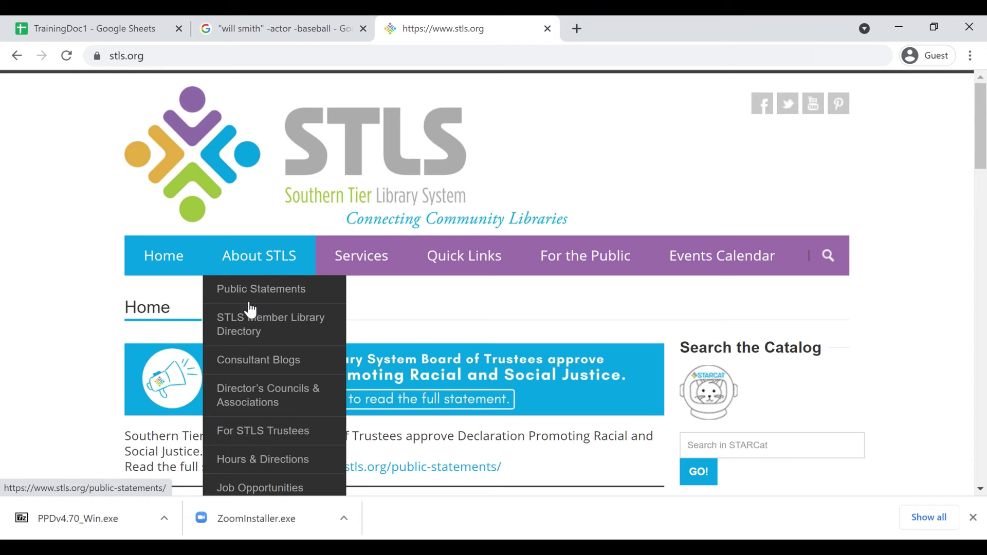
{"action": "left_click", "coordinate": [248, 294]}
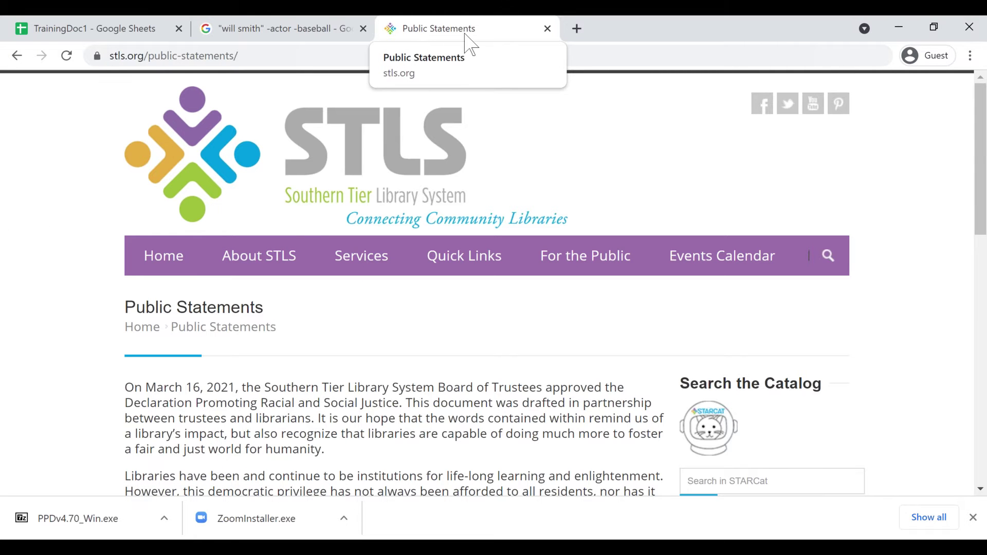
{"action": "left_click", "coordinate": [287, 32]}
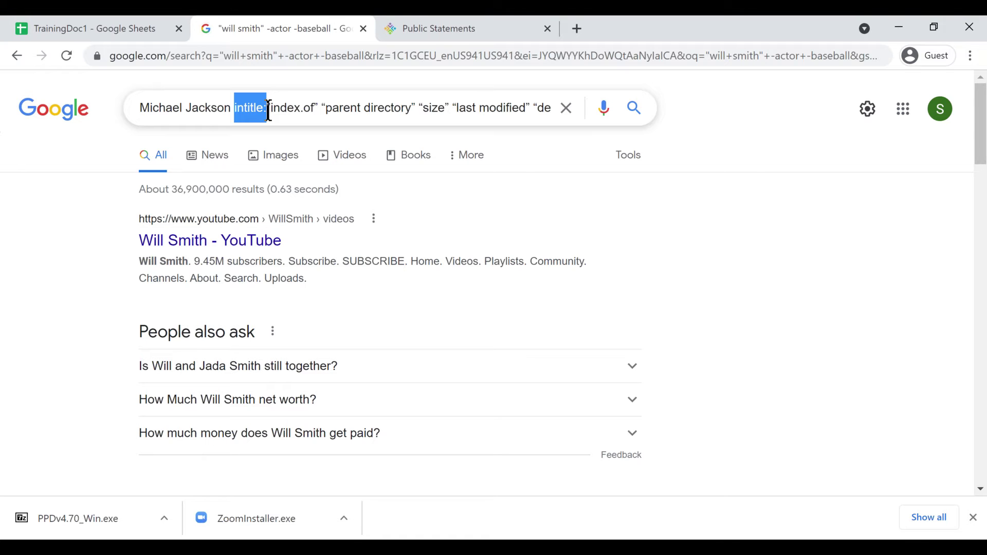
Step: Run the pasted Michael Jackson intitle:"index.of" music-file search
{"action": "left_click", "coordinate": [267, 111]}
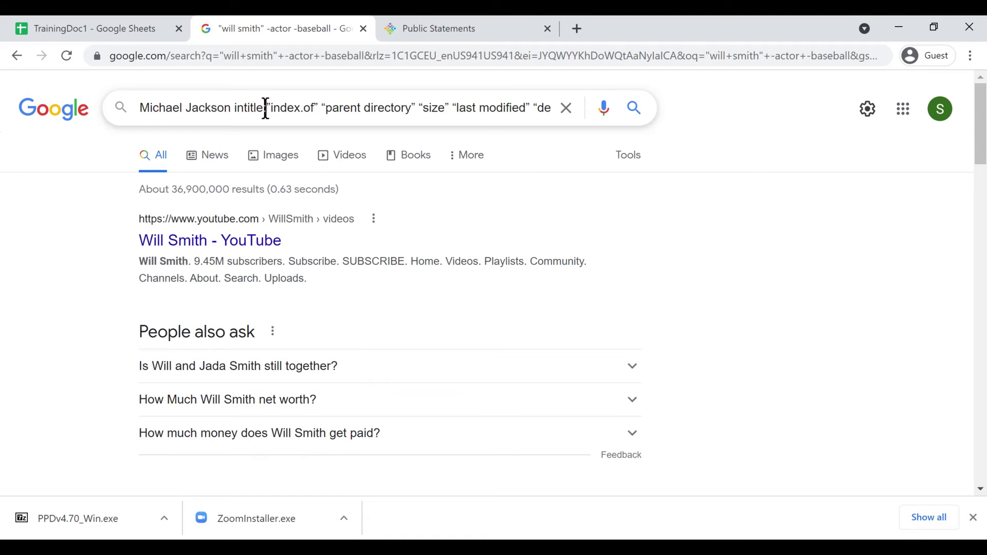
{"action": "left_click_drag", "start_coordinate": [325, 114], "coordinate": [447, 106]}
{"action": "left_click_drag", "start_coordinate": [176, 101], "coordinate": [140, 106]}
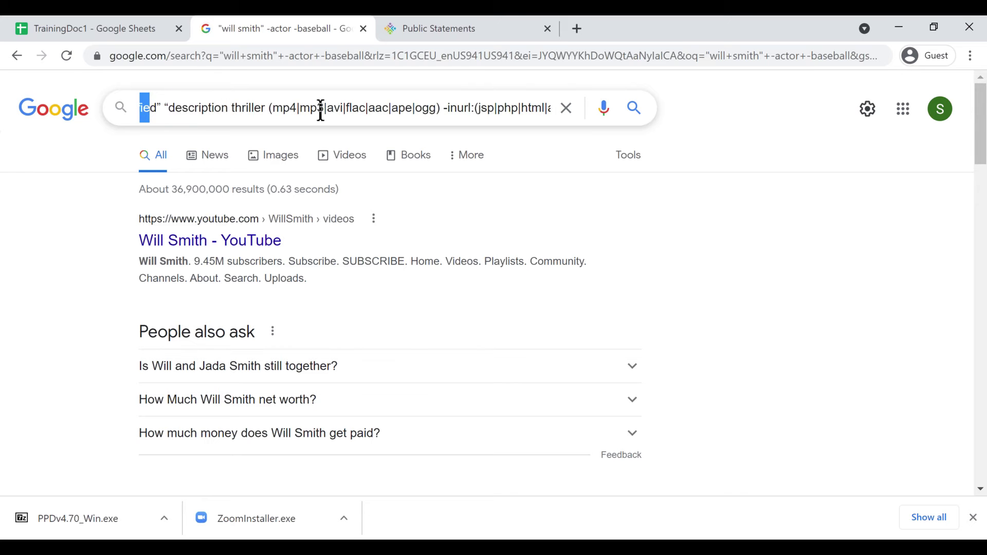
{"action": "key", "text": "Return"}
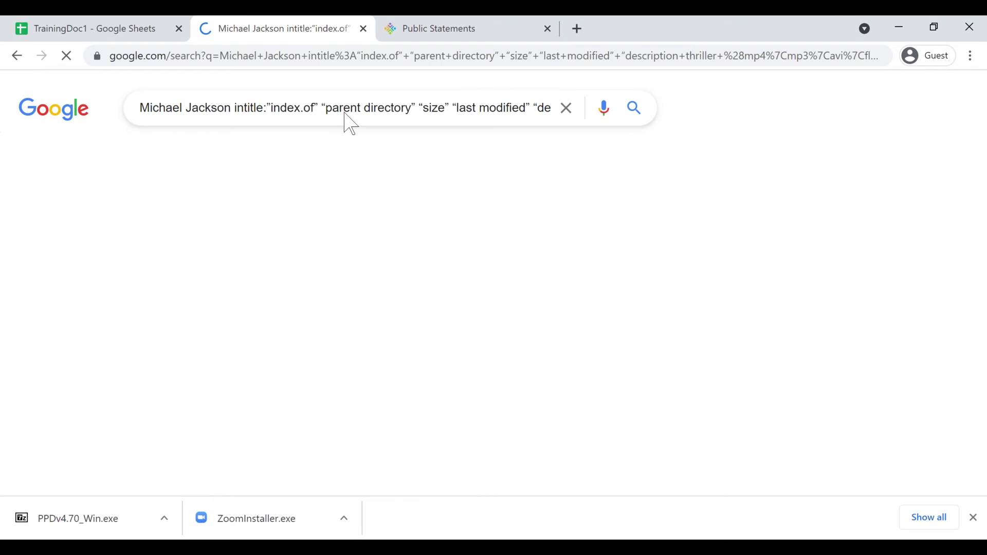
Step: View the Index of /xyzstorelibrary/Michael Jackson/Visionary listing, then go back to the "will smith" results
{"action": "left_click", "coordinate": [292, 339]}
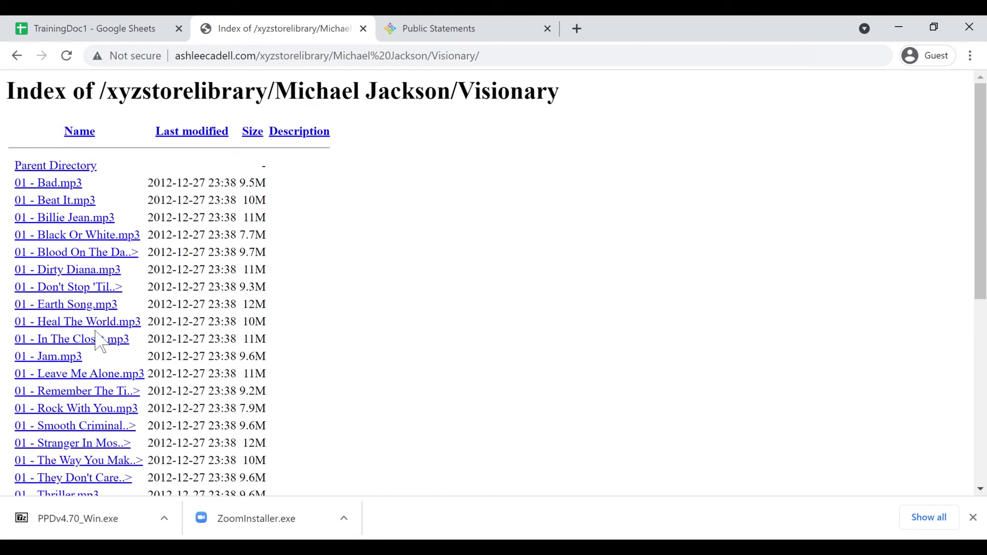
{"action": "scroll", "coordinate": [99, 341], "scroll_direction": "down", "scroll_amount": 2}
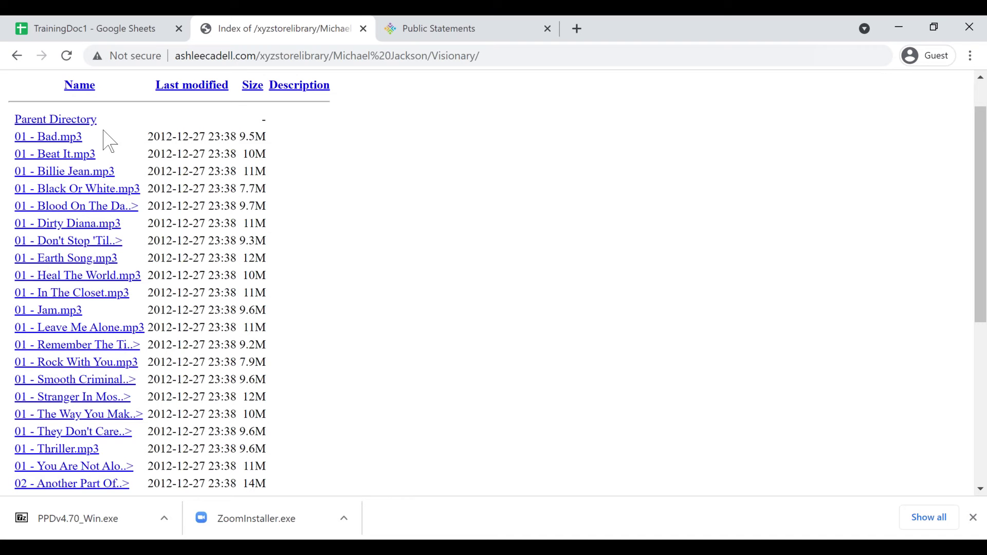
{"action": "left_click", "coordinate": [18, 56]}
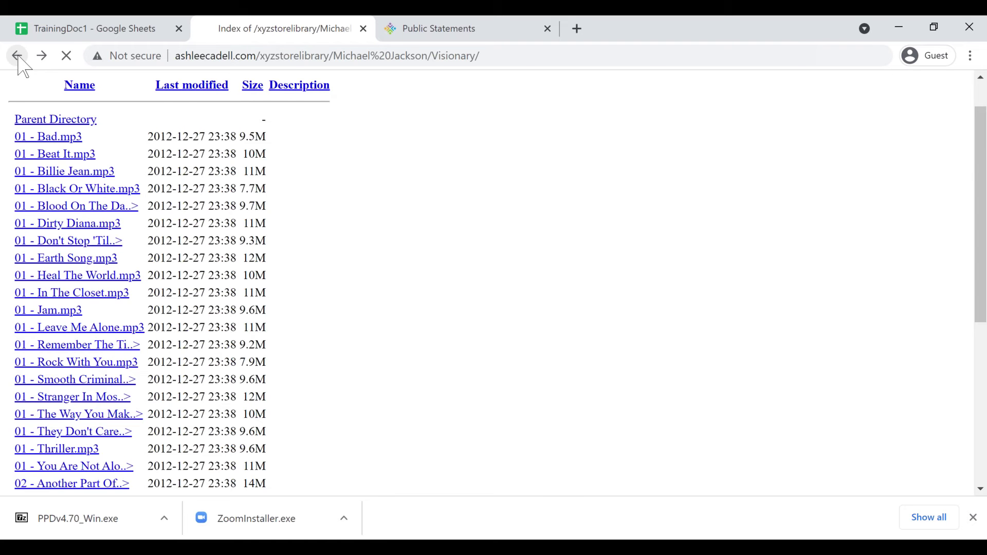
{"action": "left_click", "coordinate": [18, 55]}
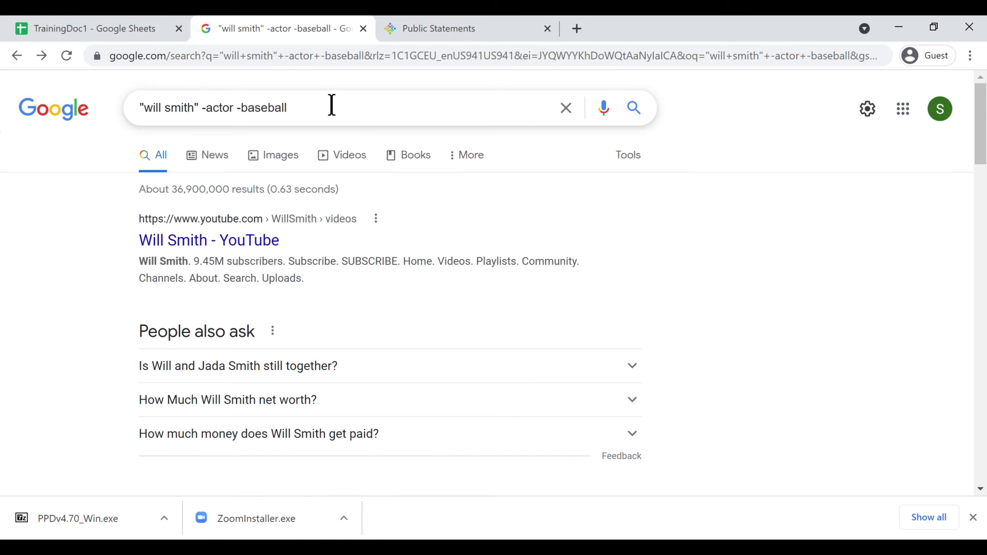
Step: Search insite:stls.org with the staff member's quoted name, returning about 5 results
{"action": "triple_click", "coordinate": [245, 119]}
{"action": "type", "text": "insi"}
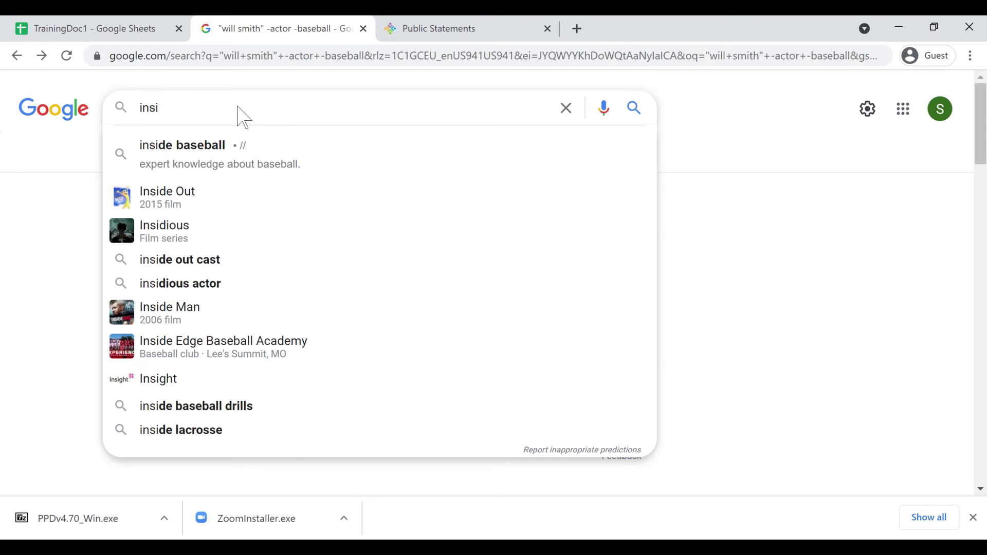
{"action": "type", "text": "te:"}
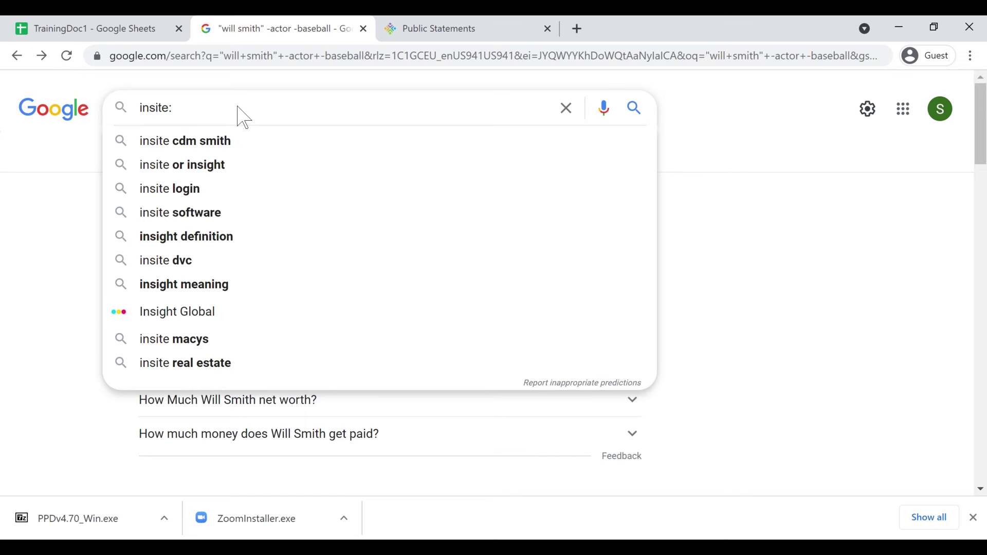
{"action": "type", "text": "stls.org"}
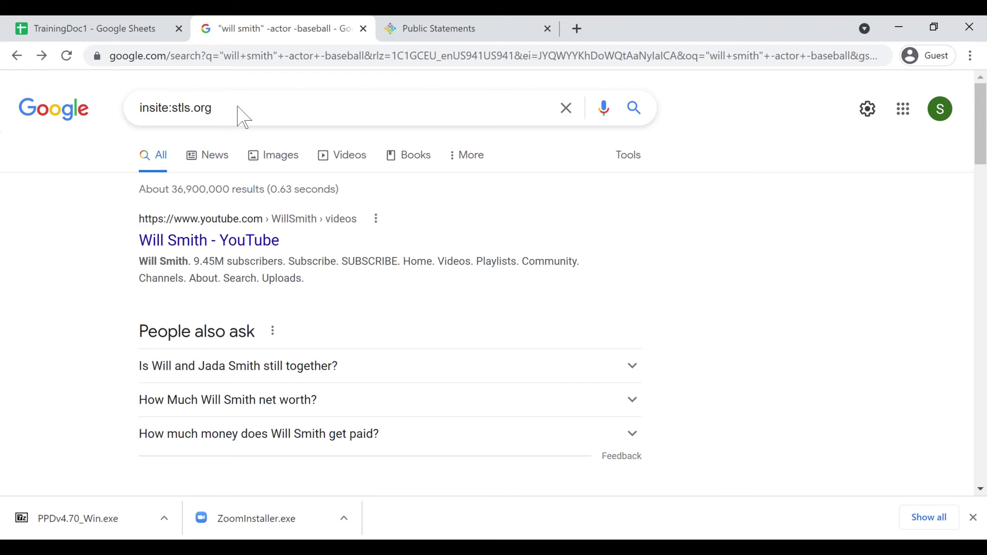
{"action": "key", "text": "Return"}
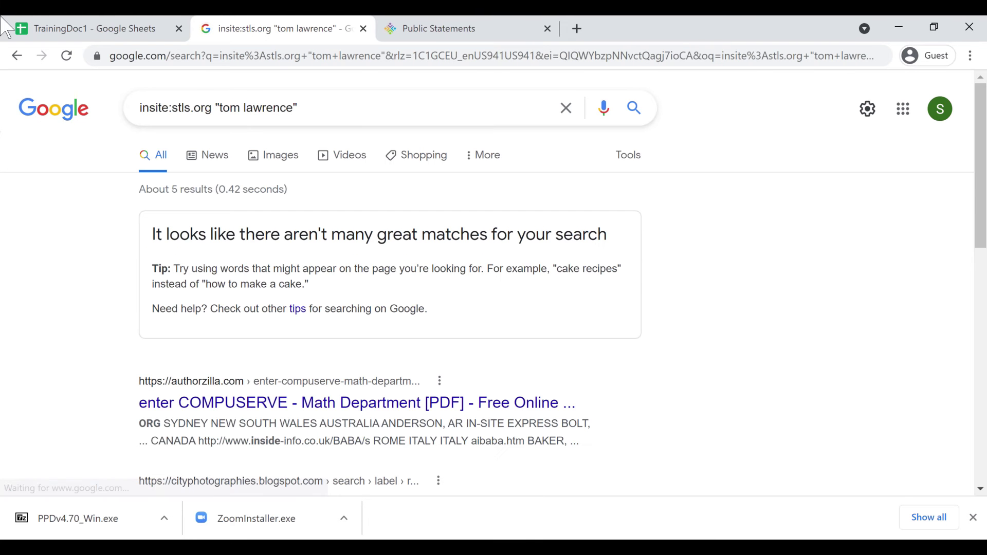
{"action": "left_click", "coordinate": [169, 108]}
Step: Change insite: to inurl: in the query and rerun the search
{"action": "key", "text": "BackSpace"}
{"action": "key", "text": "BackSpace"}
{"action": "key", "text": "BackSpace"}
{"action": "key", "text": "BackSpace"}
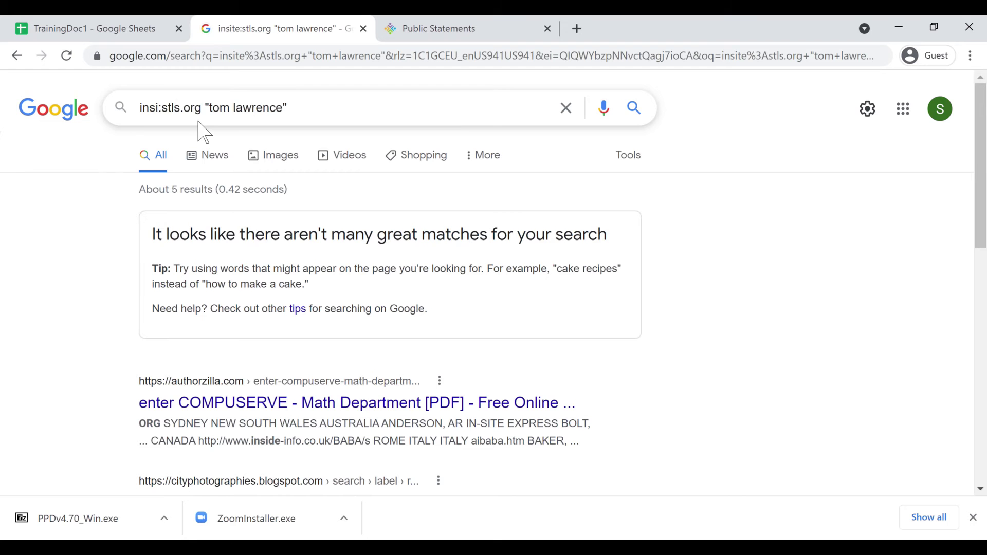
{"action": "type", "text": "url"}
{"action": "key", "text": "Return"}
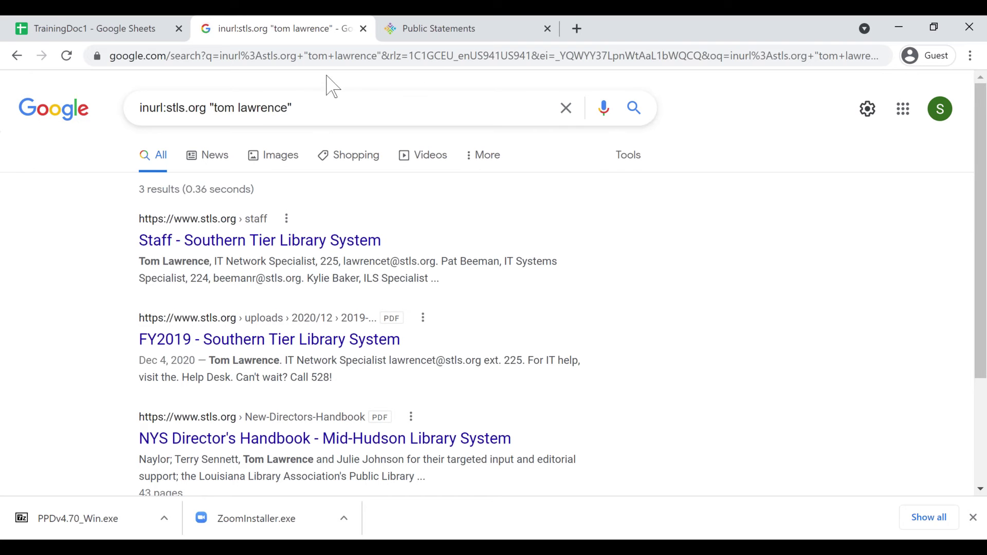
Step: Search inurl:stls.org with the quoted staff name from the address bar, getting 3 results
{"action": "left_click", "coordinate": [305, 59]}
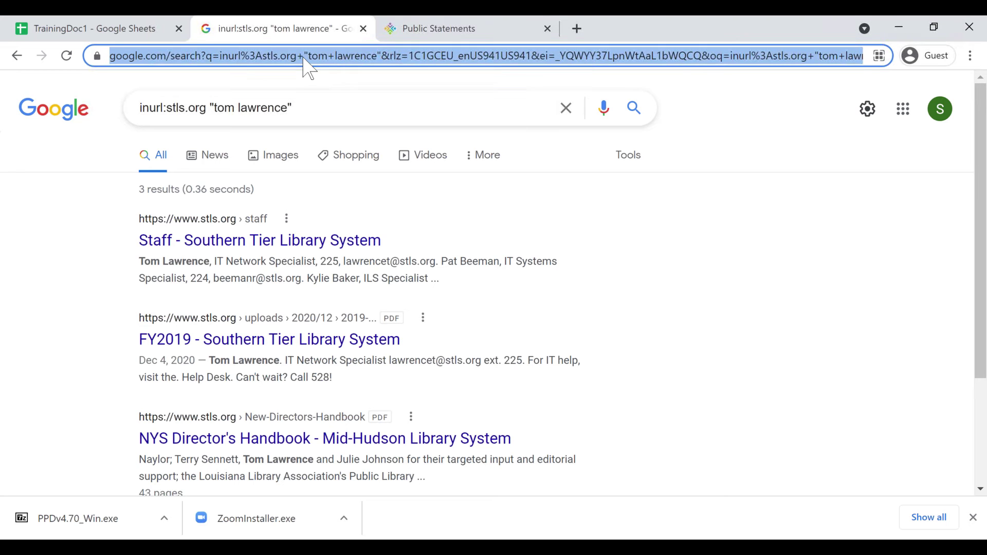
{"action": "key", "text": "BackSpace"}
{"action": "left_click", "coordinate": [275, 110]}
{"action": "left_click", "coordinate": [476, 55]}
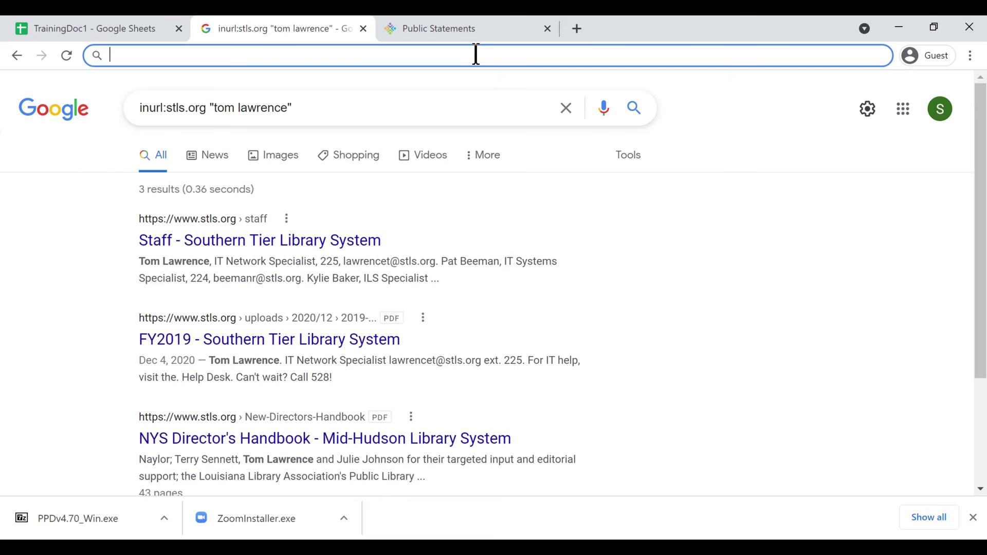
{"action": "type", "text": "in"}
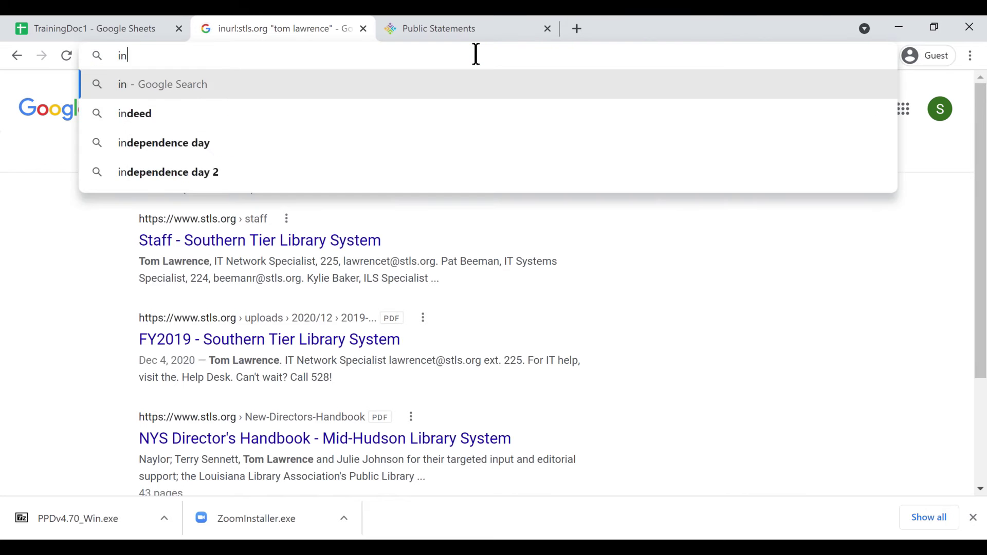
{"action": "type", "text": "url:"}
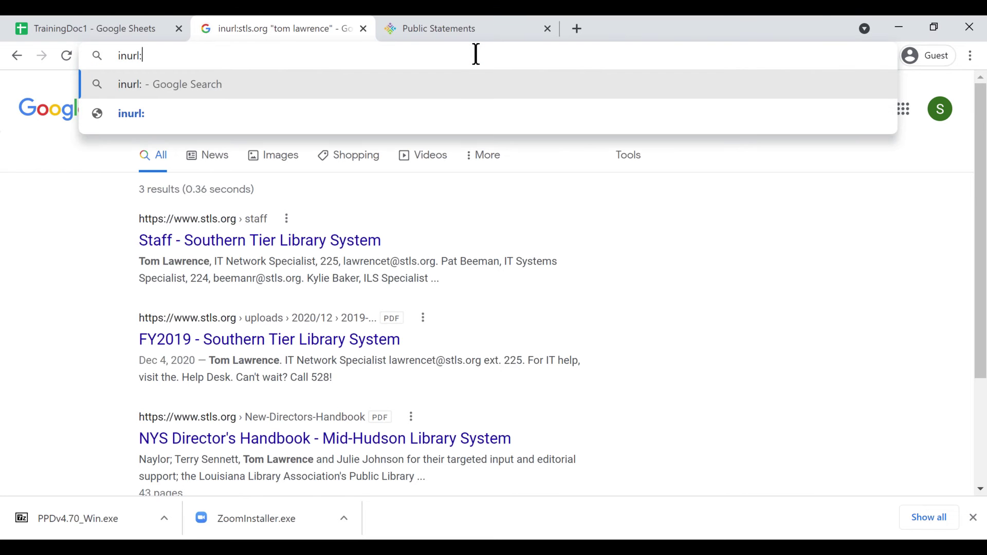
{"action": "type", "text": "s"}
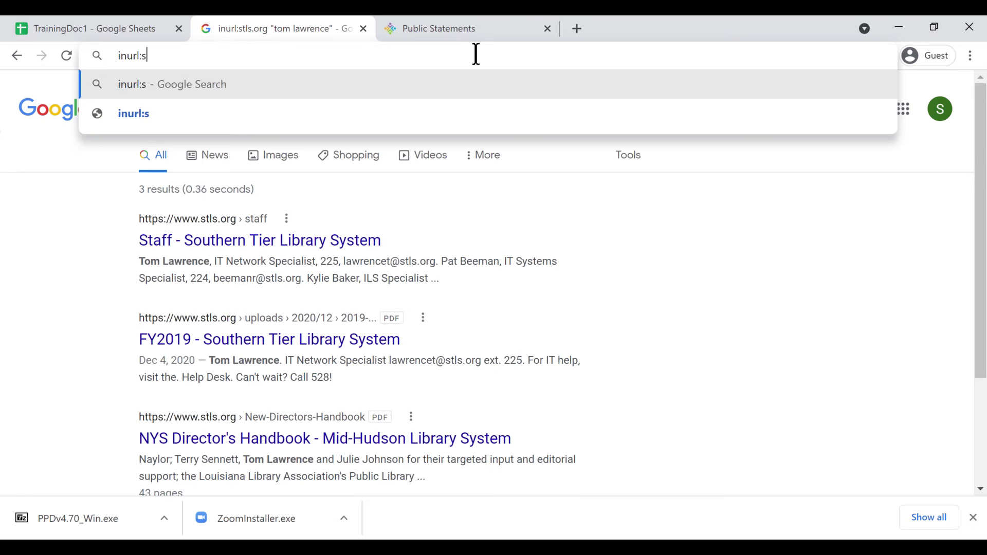
{"action": "key", "text": "Return"}
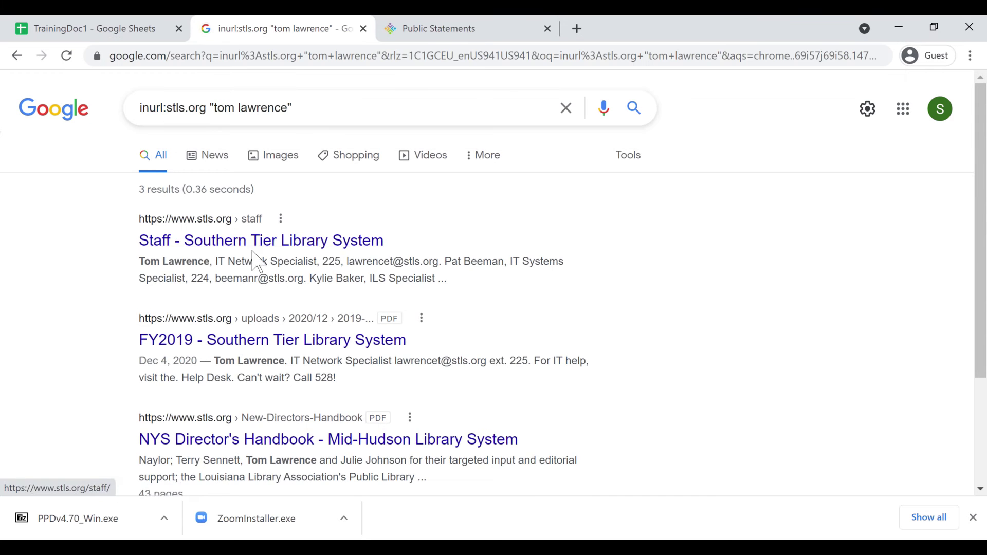
{"action": "left_click", "coordinate": [272, 246]}
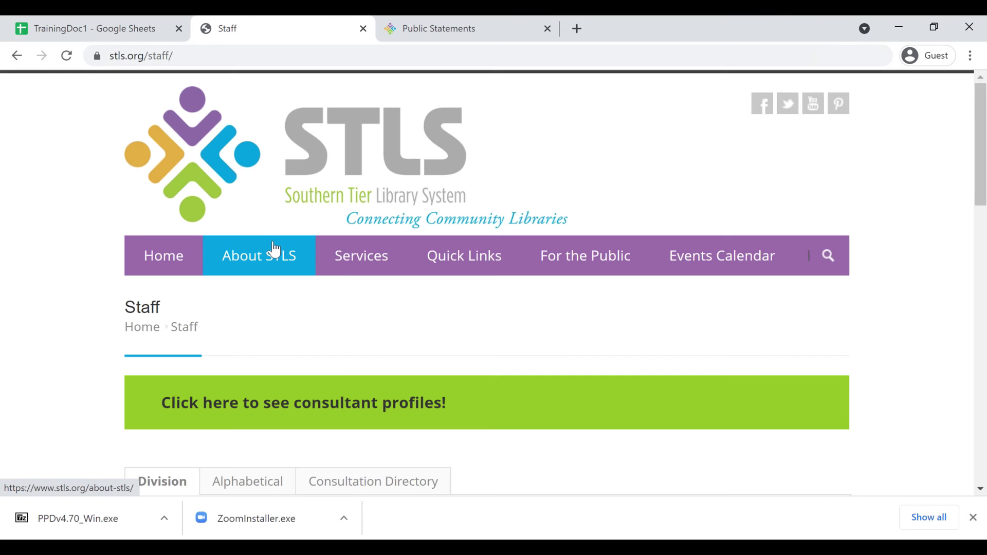
{"action": "scroll", "coordinate": [273, 251], "scroll_direction": "down", "scroll_amount": 4}
{"action": "scroll", "coordinate": [279, 252], "scroll_direction": "down", "scroll_amount": 14}
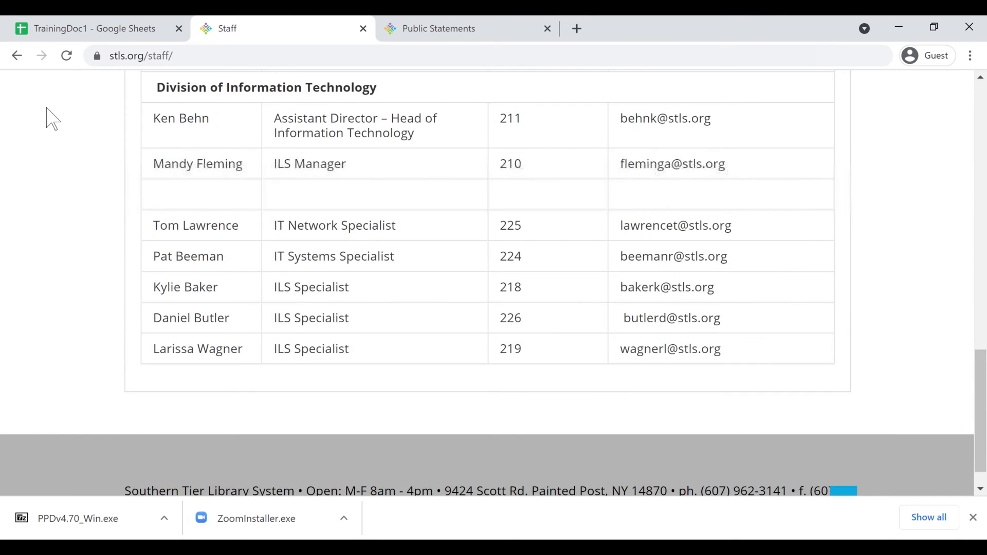
{"action": "left_click", "coordinate": [15, 57]}
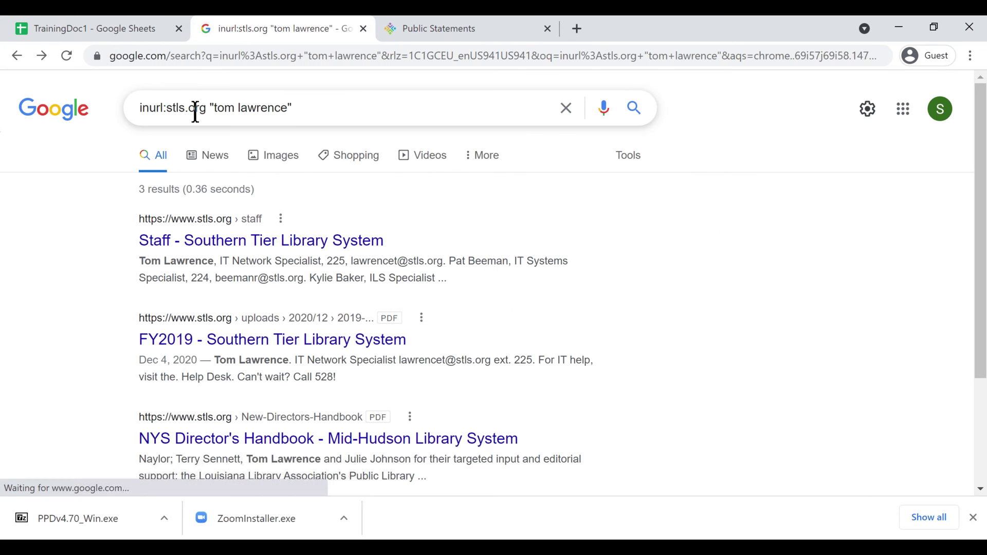
{"action": "left_click_drag", "start_coordinate": [206, 108], "coordinate": [167, 108]}
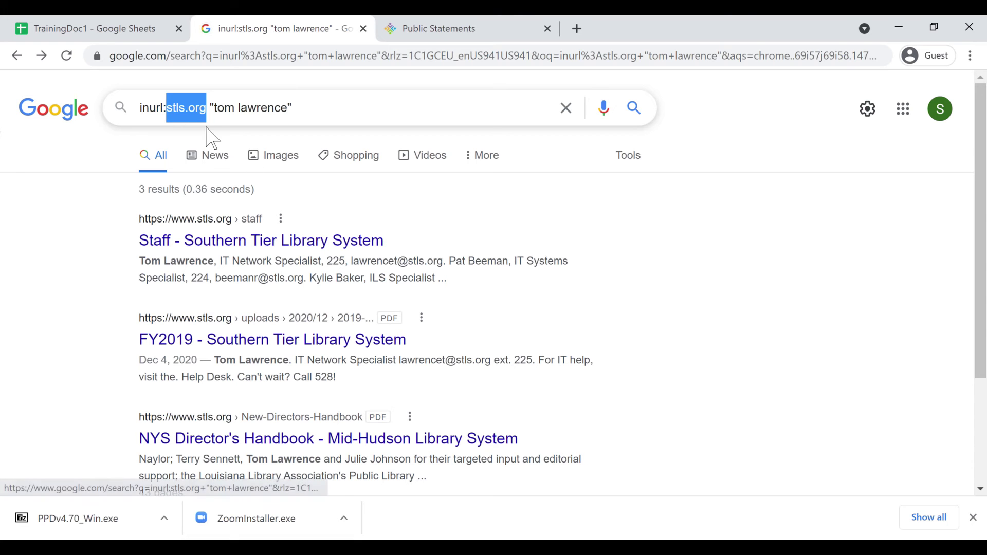
Step: Replace stls.org after inurl: with the placeholder website.com
{"action": "left_click", "coordinate": [165, 109]}
{"action": "double_click", "coordinate": [165, 109]}
{"action": "left_click", "coordinate": [206, 110]}
{"action": "key", "text": "BackSpace"}
{"action": "key", "text": "BackSpace"}
{"action": "key", "text": "BackSpace"}
{"action": "key", "text": "BackSpace"}
{"action": "key", "text": "BackSpace"}
{"action": "key", "text": "BackSpace"}
{"action": "key", "text": "BackSpace"}
{"action": "key", "text": "BackSpace"}
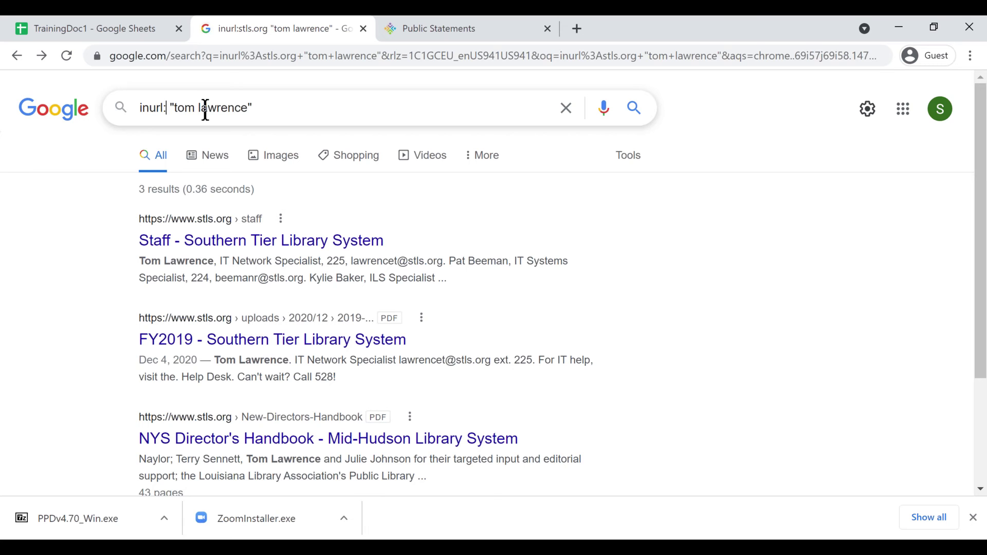
{"action": "left_click_drag", "start_coordinate": [172, 110], "coordinate": [175, 110]}
{"action": "left_click", "coordinate": [169, 108]}
{"action": "type", "text": "website.com"}
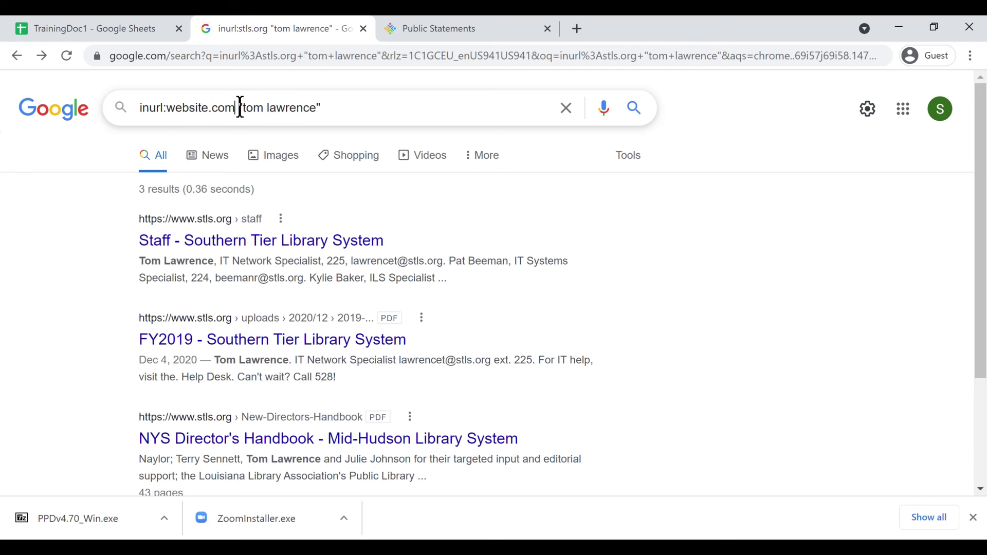
Step: Change the query to inurl:indeed.com with the quoted staff name and search
{"action": "left_click_drag", "start_coordinate": [240, 108], "coordinate": [335, 106]}
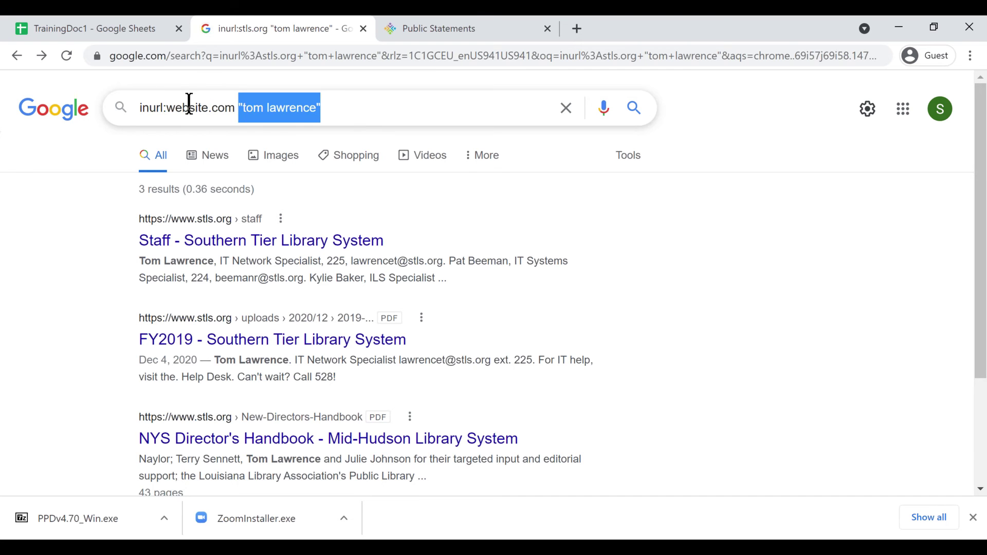
{"action": "left_click_drag", "start_coordinate": [167, 106], "coordinate": [290, 121]}
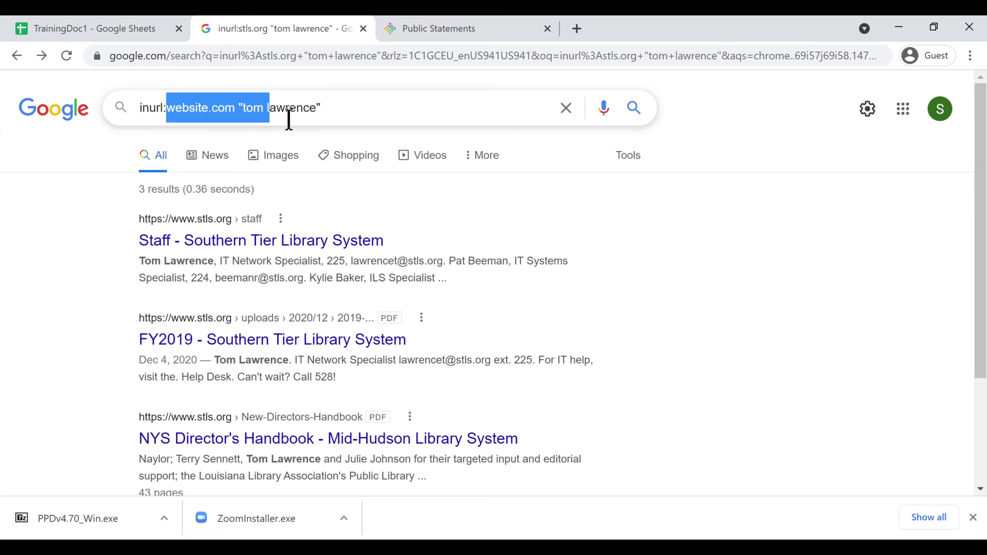
{"action": "left_click_drag", "start_coordinate": [289, 121], "coordinate": [410, 135]}
{"action": "type", "text": "s"}
{"action": "key", "text": "BackSpace"}
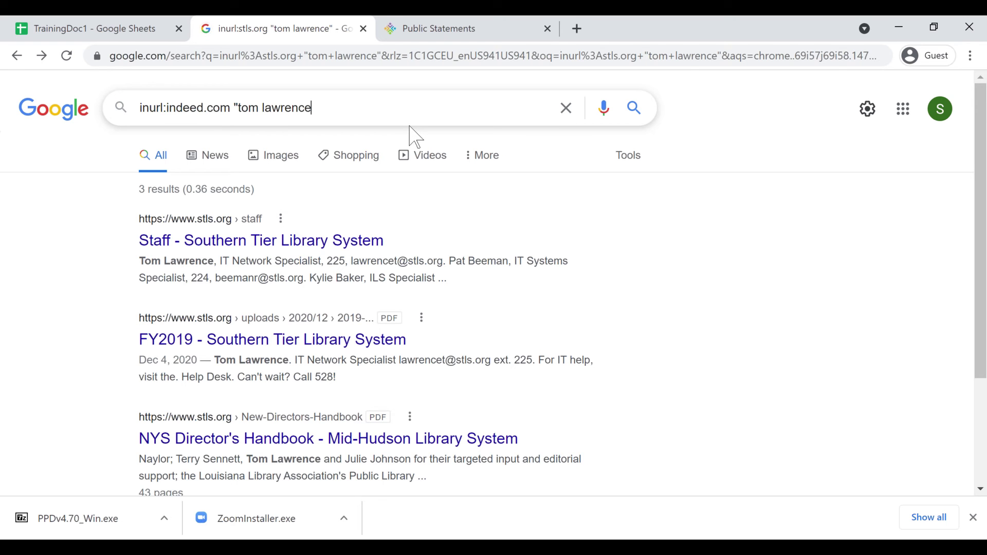
{"action": "type", "text": "\""}
{"action": "key", "text": "Return"}
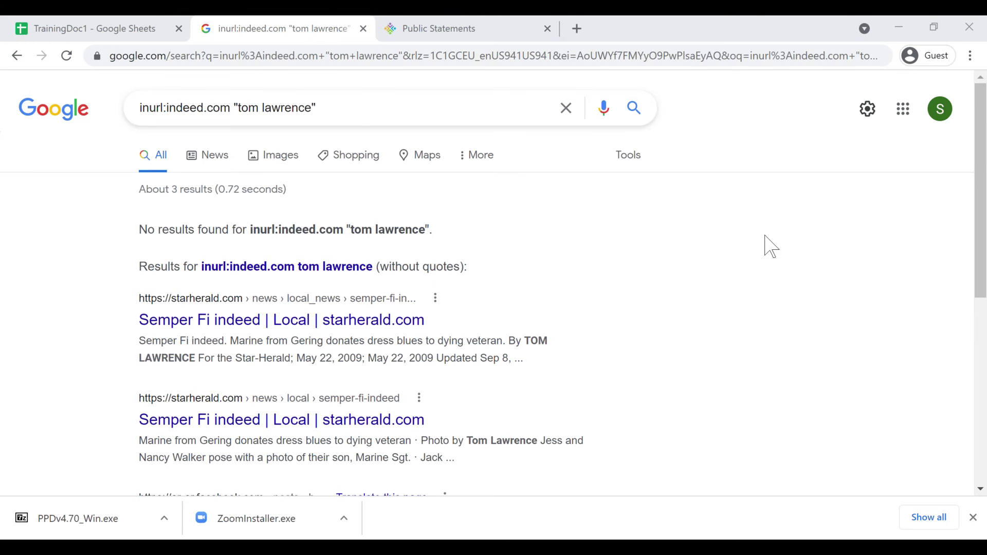
Step: Close the Google search and Public Statements tabs, leaving TrainingDoc1 plus a blank tab
{"action": "left_click", "coordinate": [362, 29]}
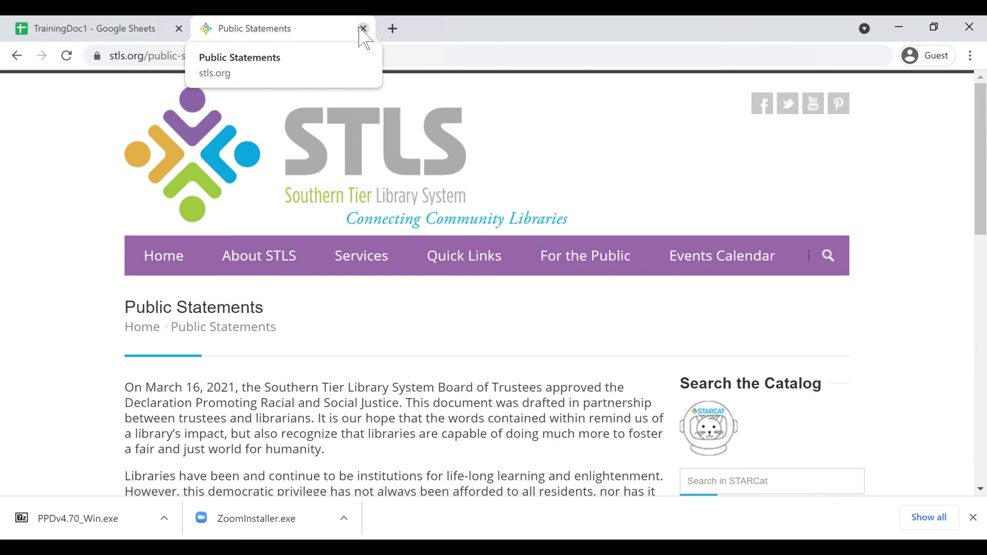
{"action": "left_click", "coordinate": [363, 29]}
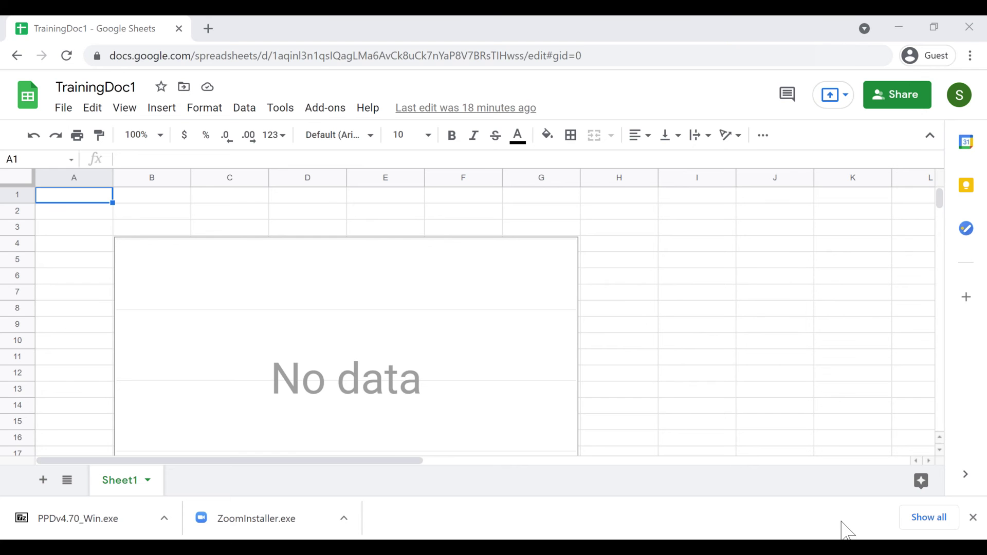
{"action": "left_click", "coordinate": [212, 36]}
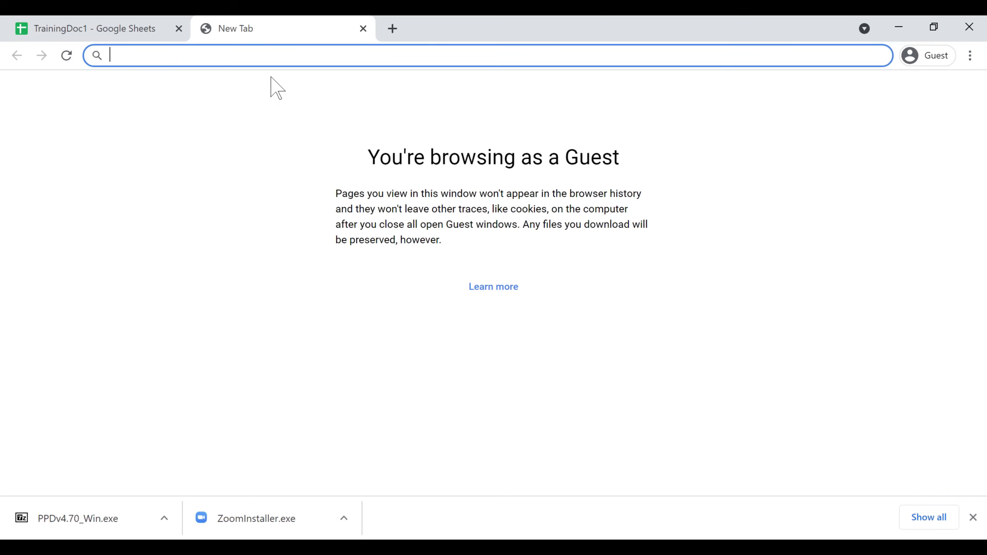
Step: Go to the dormannlibrary.org website from the address bar
{"action": "type", "text": "dormannlibaray"}
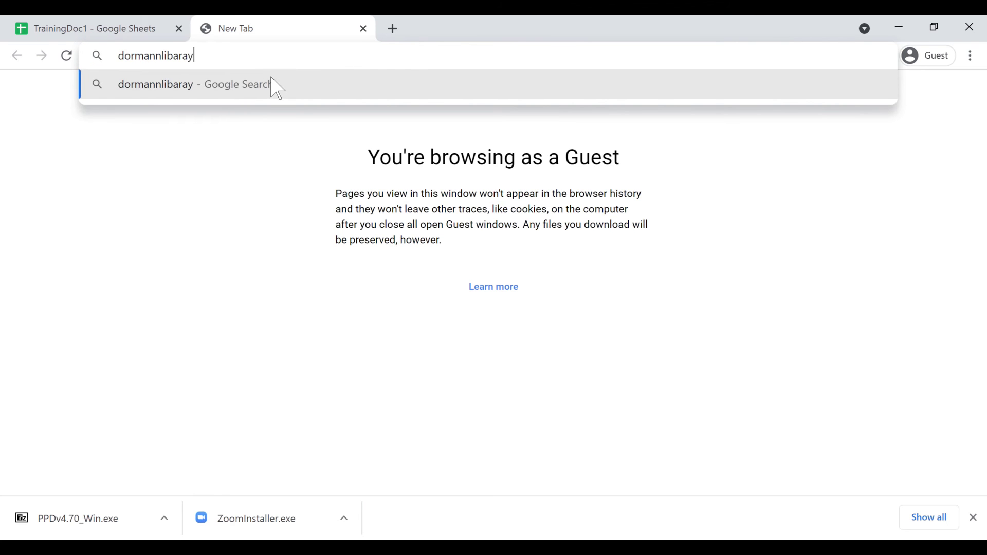
{"action": "key", "text": "BackSpace"}
{"action": "key", "text": "BackSpace"}
{"action": "key", "text": "BackSpace"}
{"action": "key", "text": "BackSpace"}
{"action": "type", "text": "rary"}
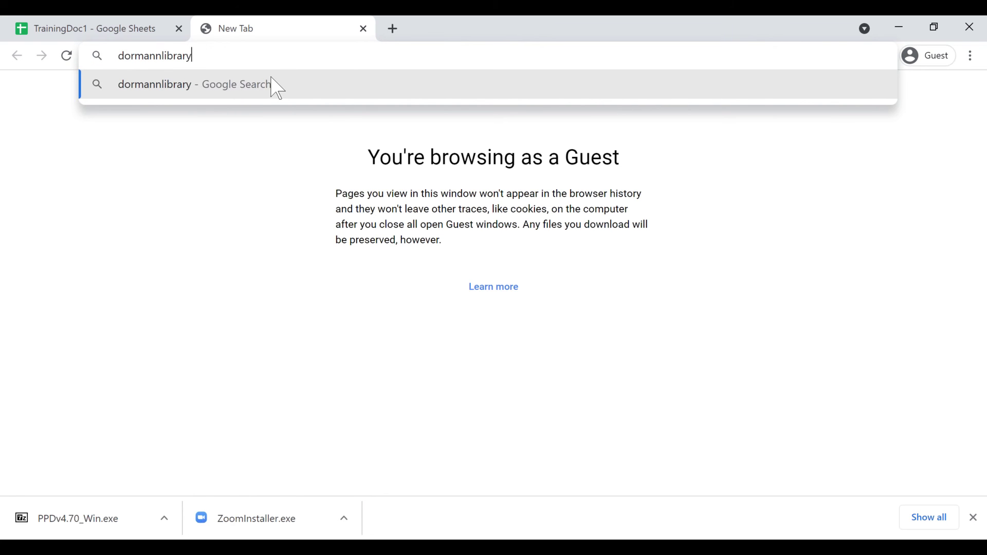
{"action": "type", "text": ".org"}
{"action": "key", "text": "Return"}
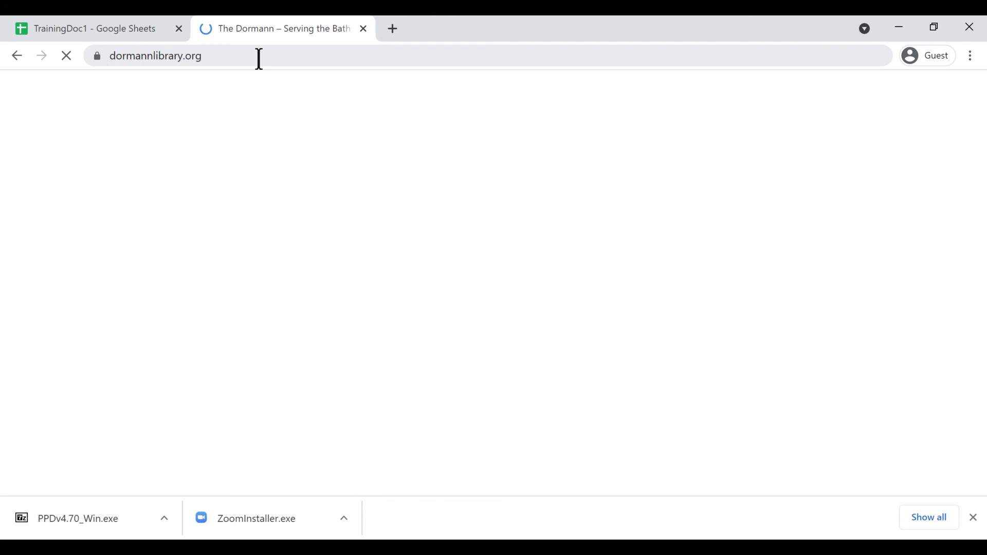
Step: Search Google for inurl:dormannlibrary.org "books"
{"action": "left_click", "coordinate": [259, 57]}
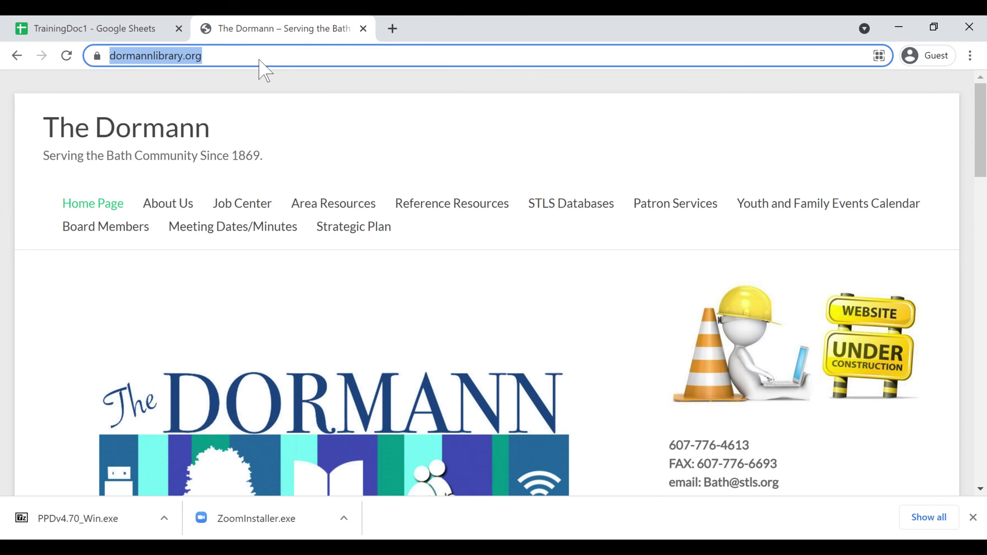
{"action": "type", "text": "inurl:dormannlibrary.org"}
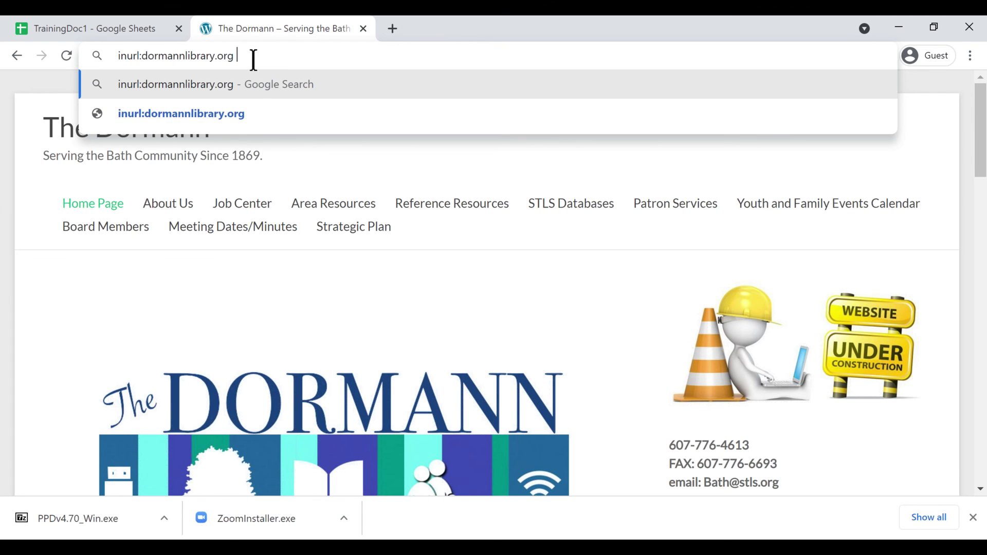
{"action": "type", "text": "\"books\""}
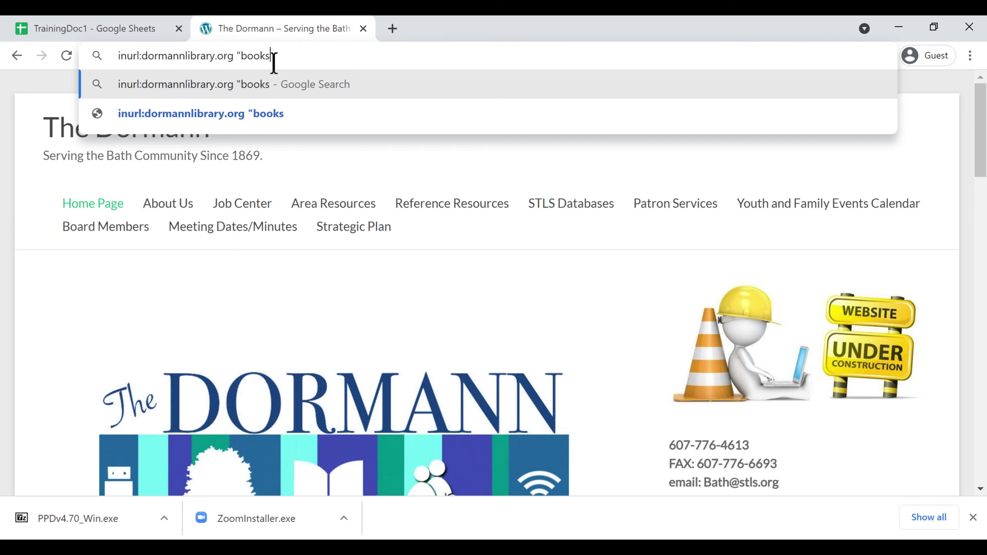
{"action": "key", "text": "Return"}
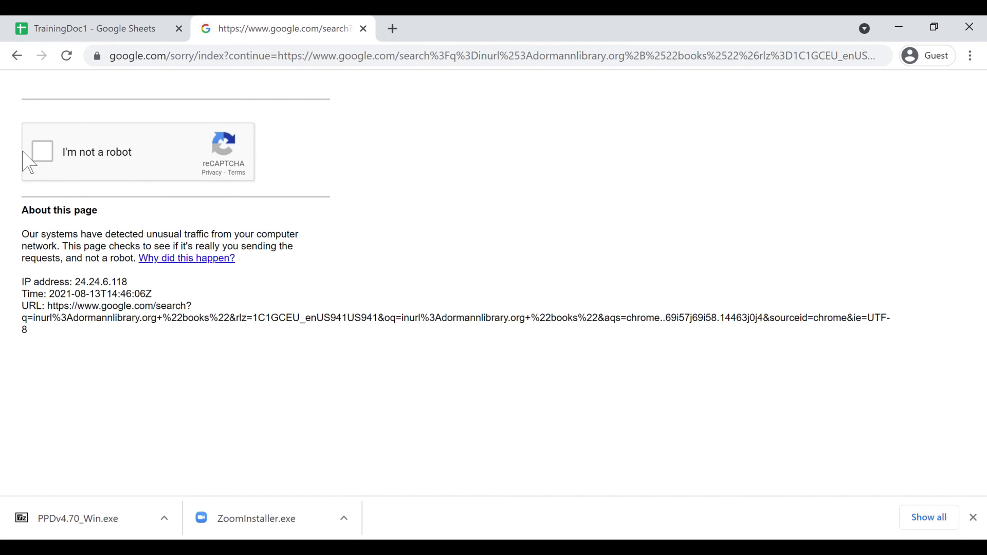
Step: Tick I'm not a robot, skip the tractors challenge, and verify the two traffic-light tiles
{"action": "left_click", "coordinate": [41, 152]}
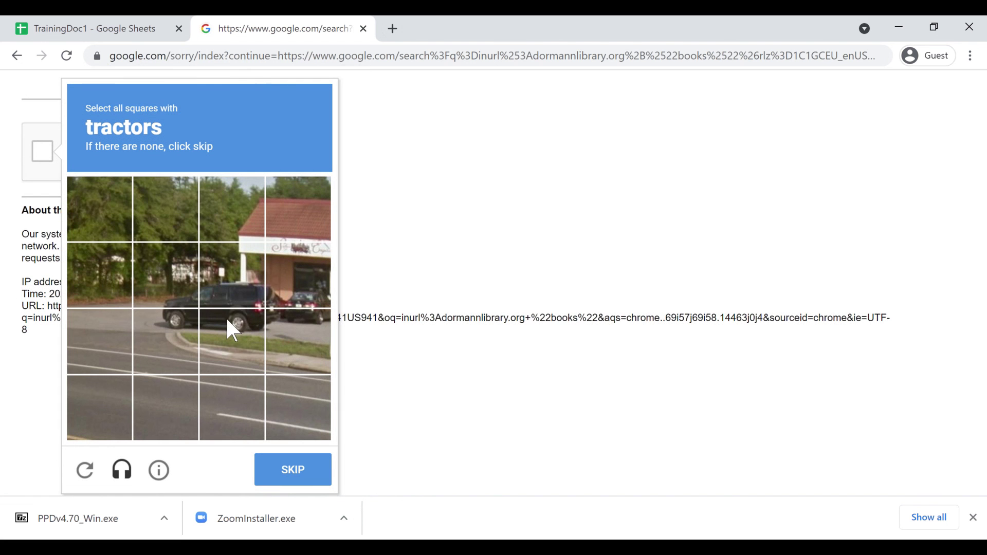
{"action": "left_click", "coordinate": [286, 482]}
{"action": "left_click", "coordinate": [211, 260]}
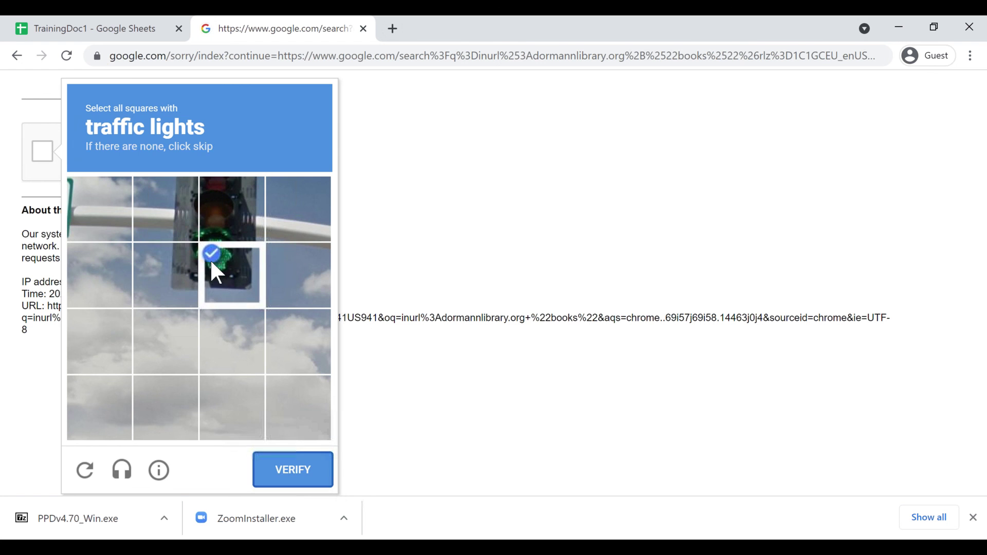
{"action": "left_click", "coordinate": [209, 209]}
{"action": "left_click", "coordinate": [280, 468]}
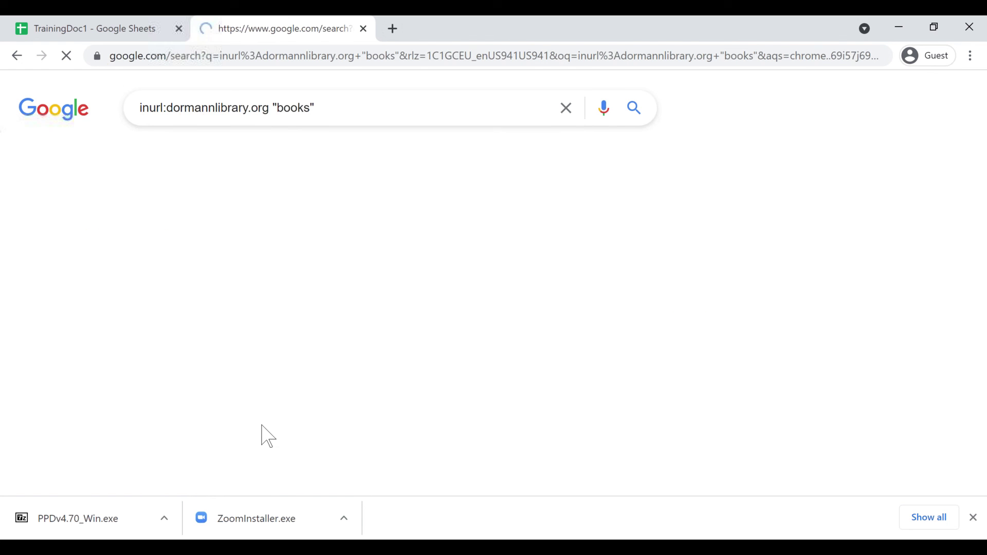